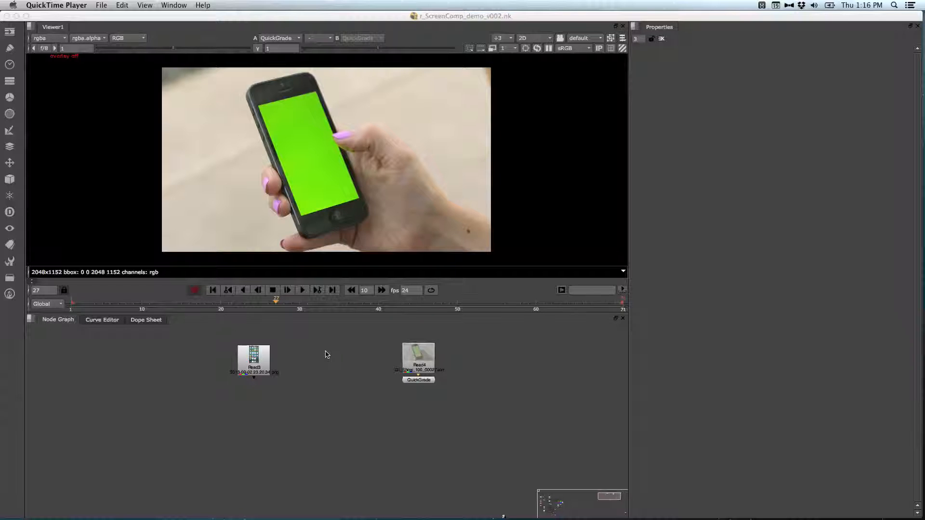
Step: Scrub through the green-screen phone footage and inspect the QuickGrade node's settings
left_click_drag(288, 306, 394, 304)
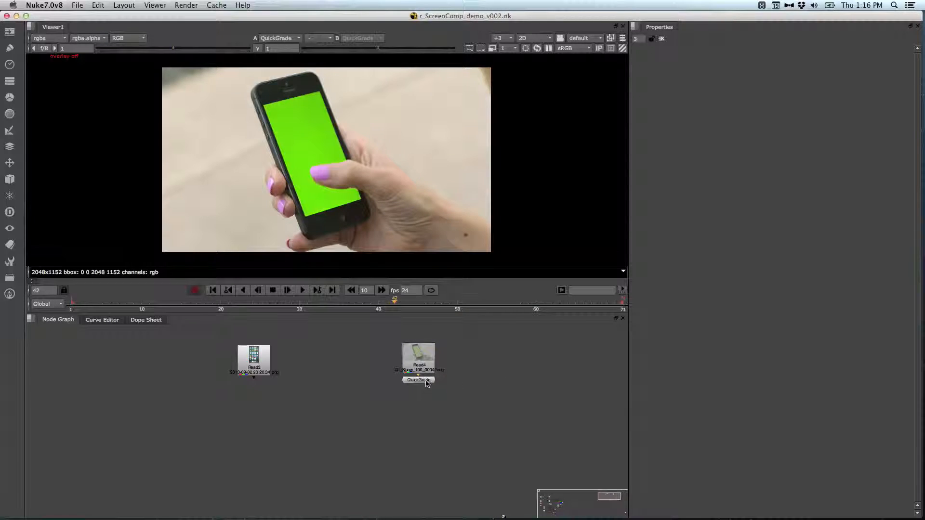
double_click(428, 380)
key("1")
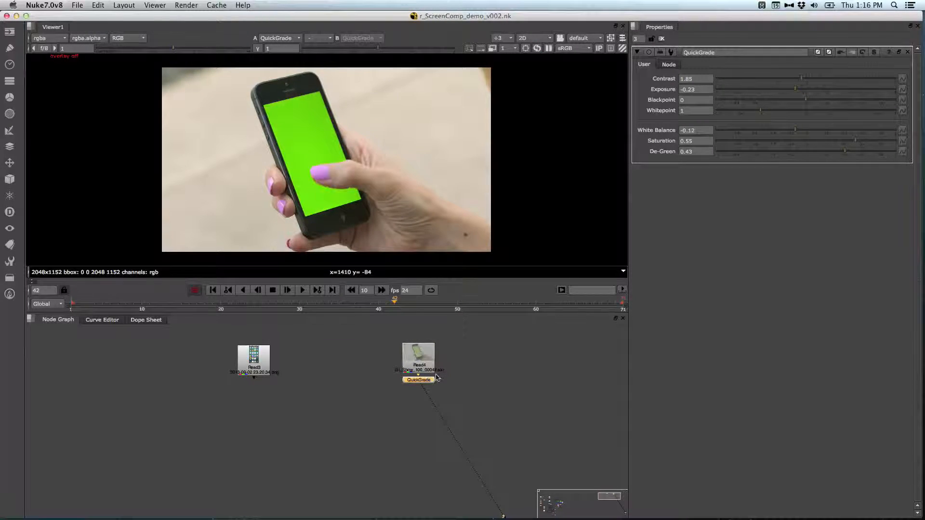
key("d")
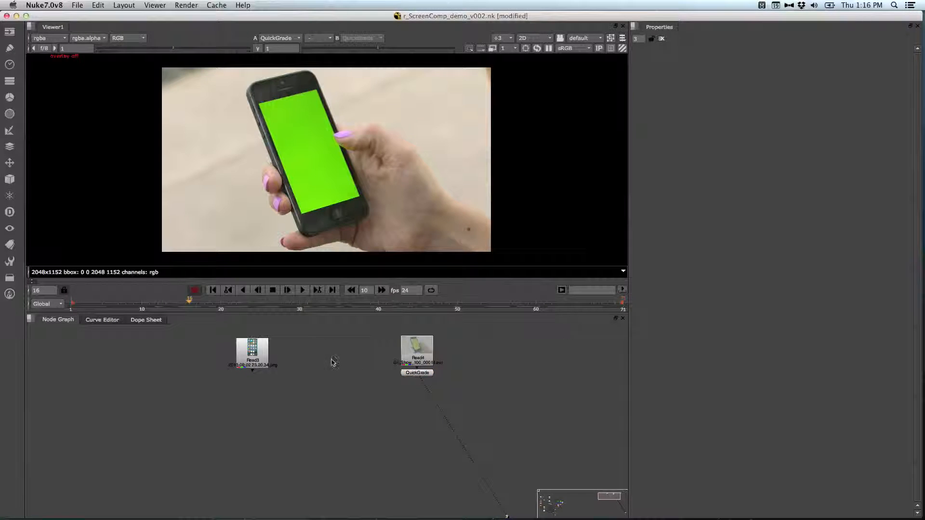
mouse_move(295, 304)
left_mouse_down()
mouse_move(136, 303)
mouse_move(553, 298)
mouse_move(93, 305)
mouse_move(542, 301)
mouse_move(371, 309)
mouse_move(386, 310)
mouse_move(186, 302)
mouse_move(200, 314)
mouse_move(550, 307)
mouse_move(260, 306)
mouse_move(316, 306)
mouse_move(291, 309)
mouse_move(302, 302)
left_mouse_up()
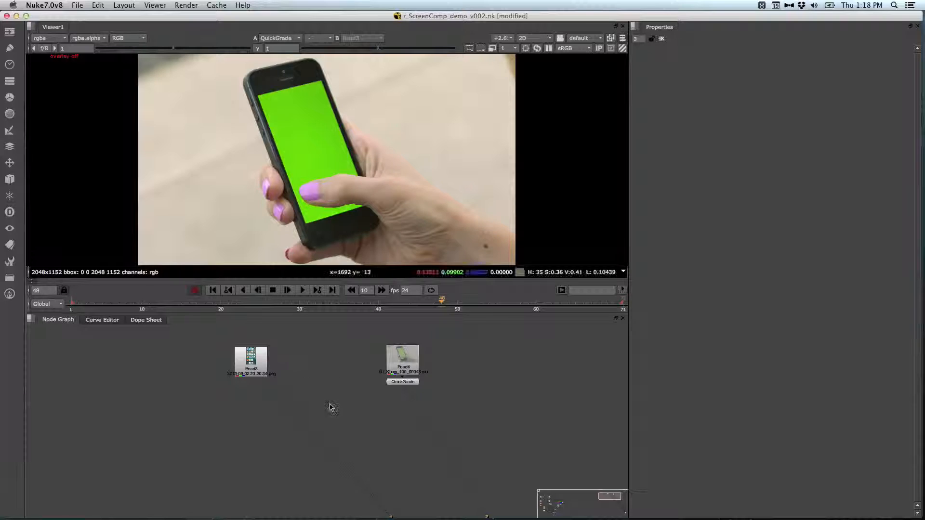
Step: Space the two Read nodes apart in the enlarged node graph and insert the ScreenComp toolset below them
key("space")
middle_click_drag(355, 408, 440, 146)
left_click_drag(336, 109, 260, 110)
left_click(259, 241)
key("Tab")
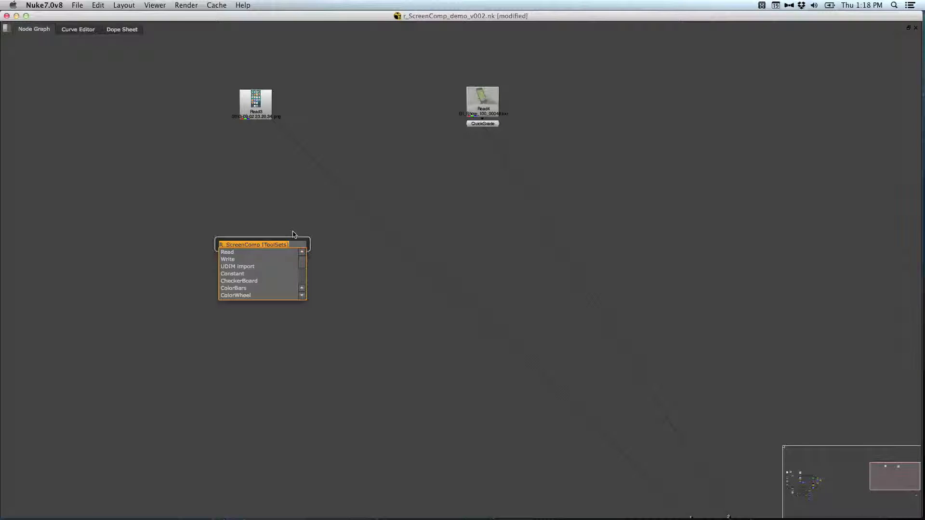
key("Return")
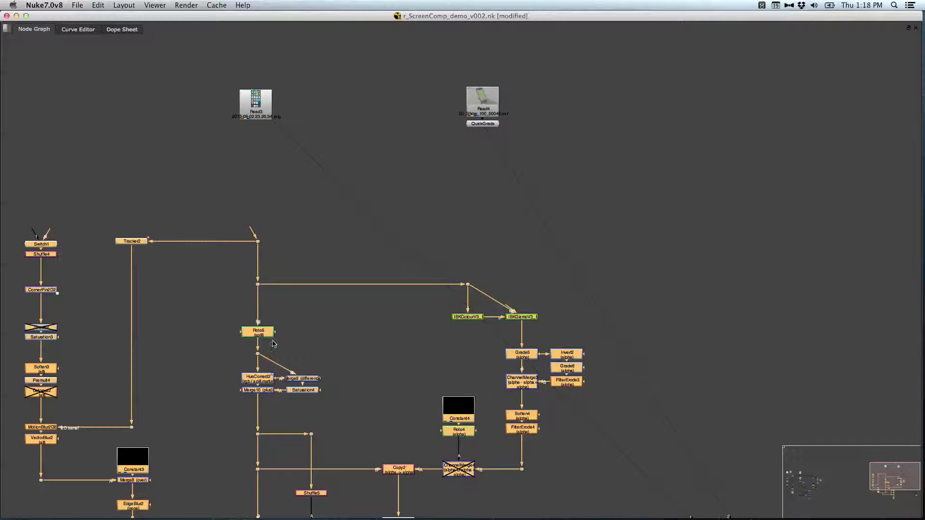
Step: Move the inserted ScreenComp node tree beneath the two Read nodes, with its main branch under the phone footage
left_click_drag(259, 329, 415, 312)
left_click_drag(330, 323, 467, 262)
middle_click_drag(512, 312, 472, 304)
left_click_drag(431, 253, 441, 257)
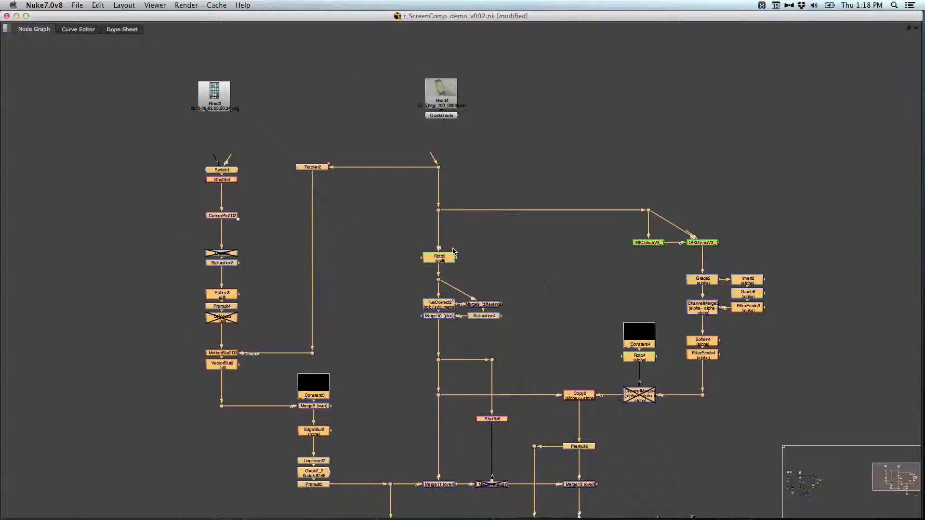
left_click(540, 136)
Step: Connect the tree's main input to QuickGrade and a Switch1 input to Read3, lining up Read3 and Switch1
left_click_drag(432, 156, 440, 119)
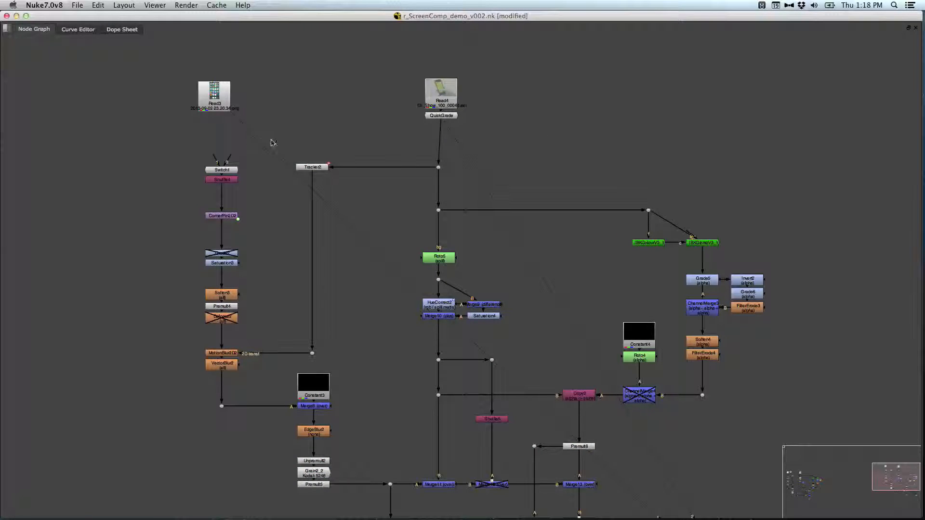
left_click_drag(229, 158, 223, 100)
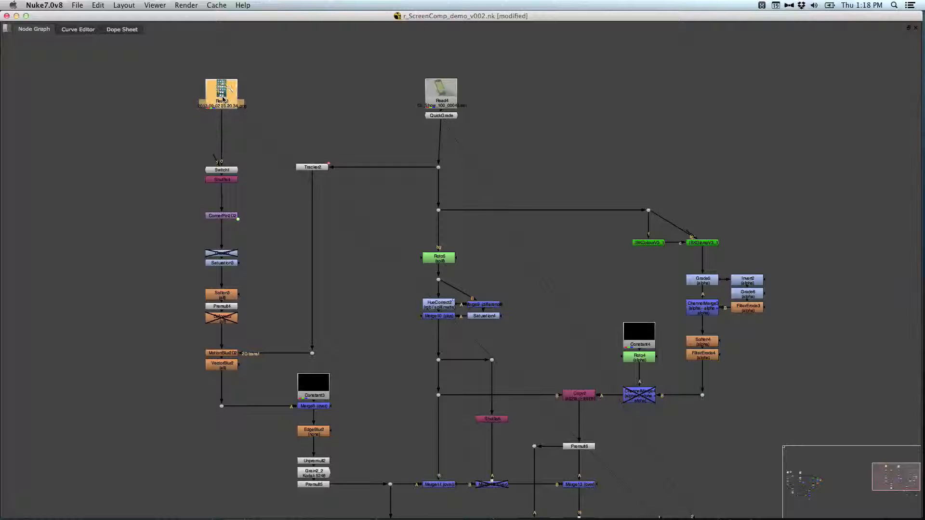
left_click_drag(222, 169, 222, 162)
left_click(266, 165)
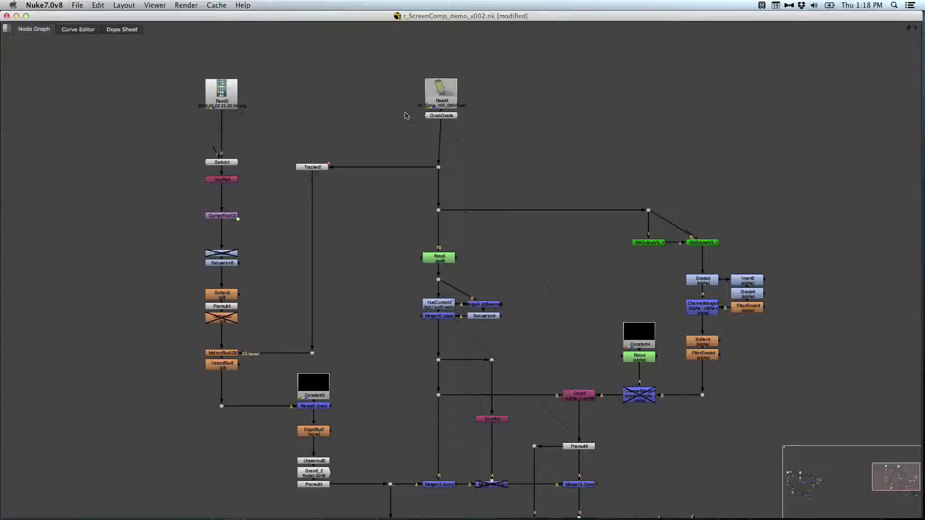
Step: Align the Read4 and QuickGrade nodes directly above the main branch of the node tree
left_click_drag(484, 67, 425, 117)
mouse_move(448, 97)
left_mouse_down()
mouse_move(440, 95)
mouse_move(449, 103)
left_mouse_up()
left_click(194, 185)
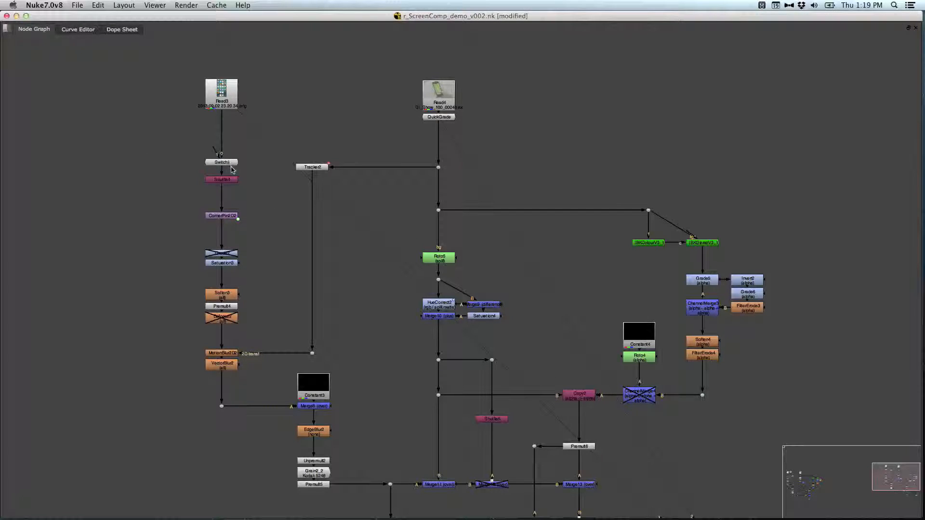
Step: Display the output of the final Reformat2 node and fit the phone composite in the viewer
middle_click_drag(369, 356, 294, 180)
left_click_drag(553, 392, 442, 464)
key("1")
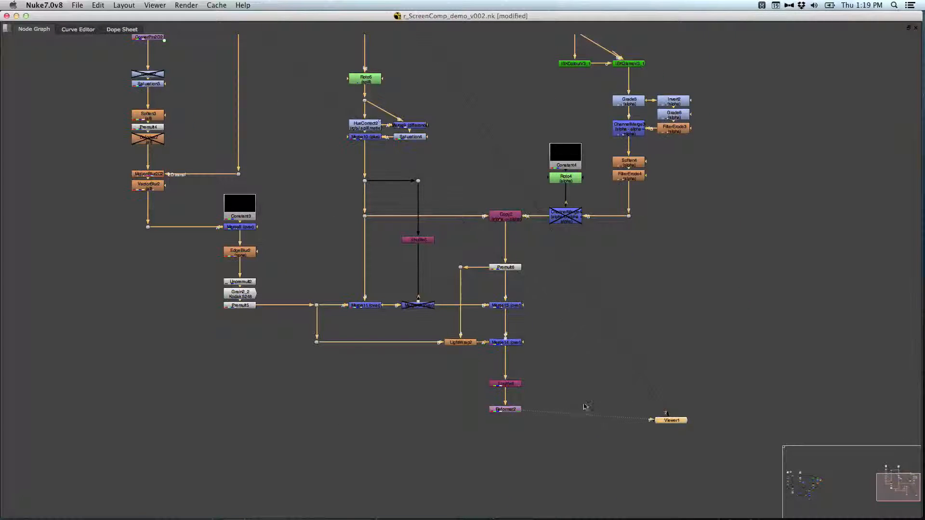
key("space")
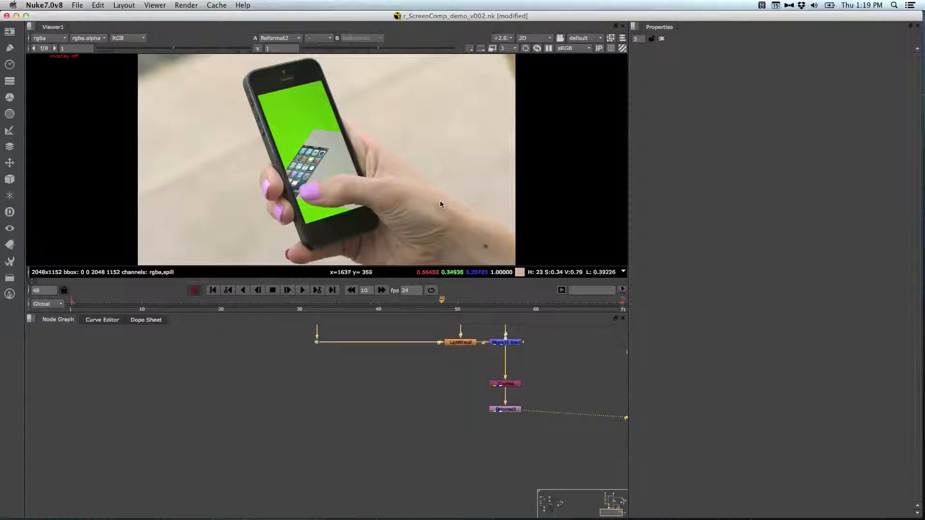
scroll(440, 201, "down", 1)
Step: Open the Tracker2 properties and float them beside the phone image in the enlarged viewer
middle_click_drag(439, 328, 377, 463)
middle_click_drag(379, 394, 374, 463)
middle_click_drag(399, 326, 396, 440)
middle_click_drag(398, 402, 486, 410)
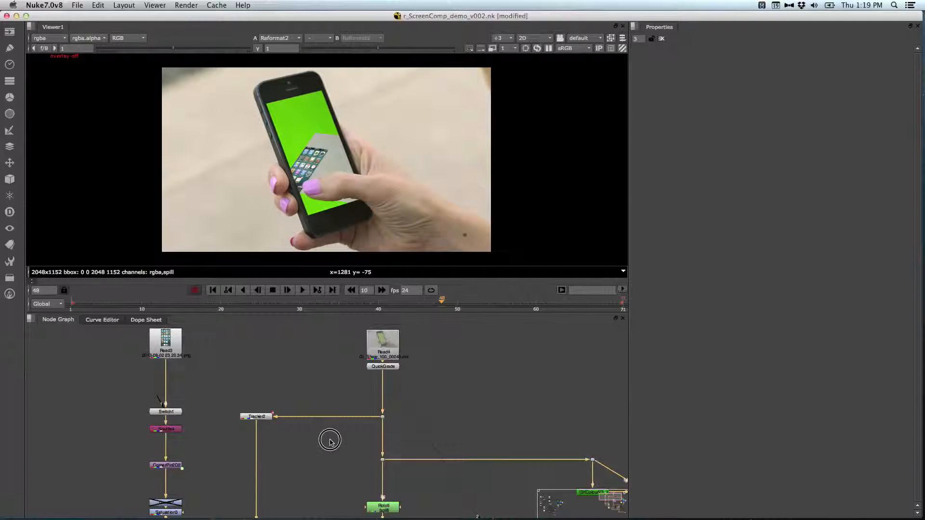
middle_click_drag(327, 422, 322, 399)
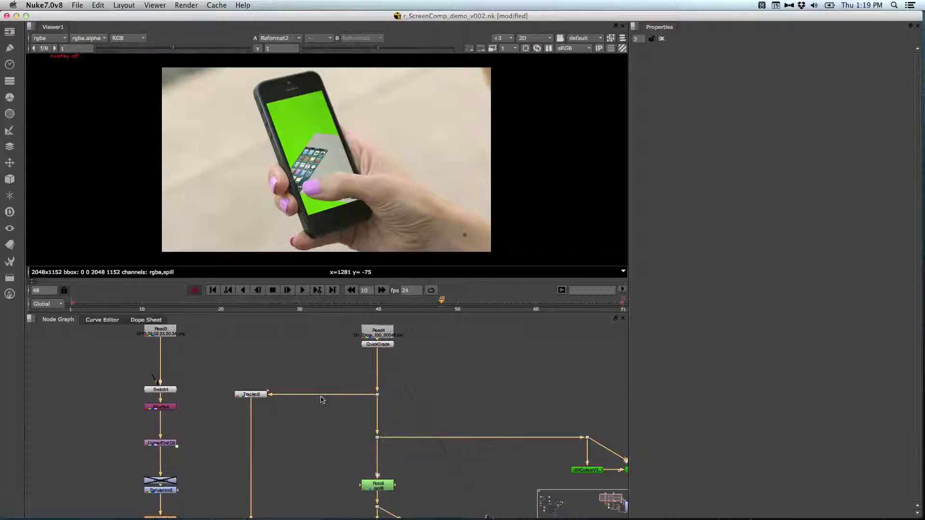
double_click(252, 395)
left_click(556, 192)
key("space")
key("space")
key("space")
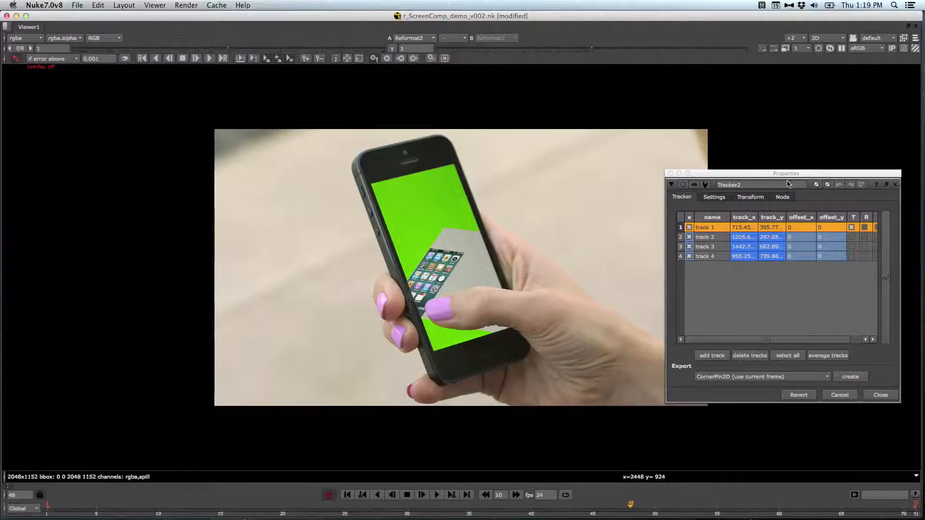
left_click_drag(793, 175, 774, 117)
middle_click_drag(524, 264, 481, 256)
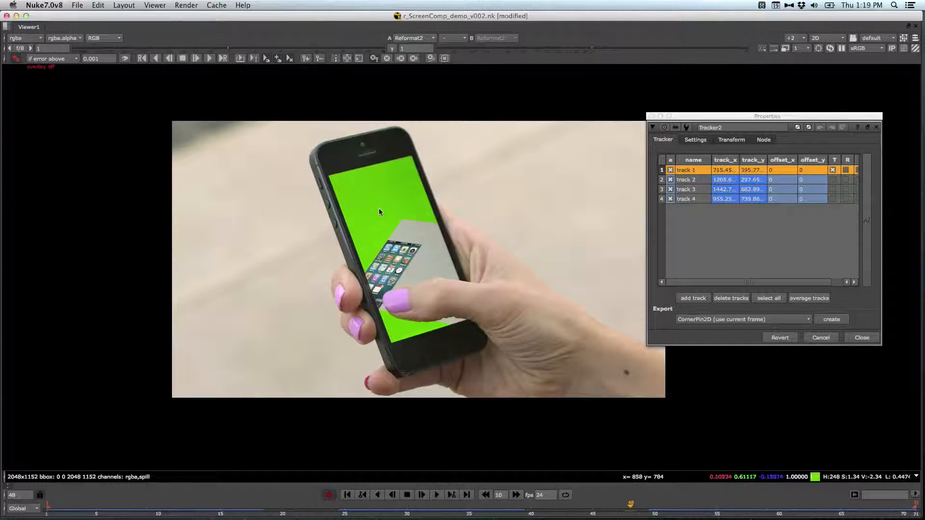
Step: Turn on the viewer overlay and delete all four existing tracks from Tracker2
key("o")
middle_click_drag(521, 295, 621, 301)
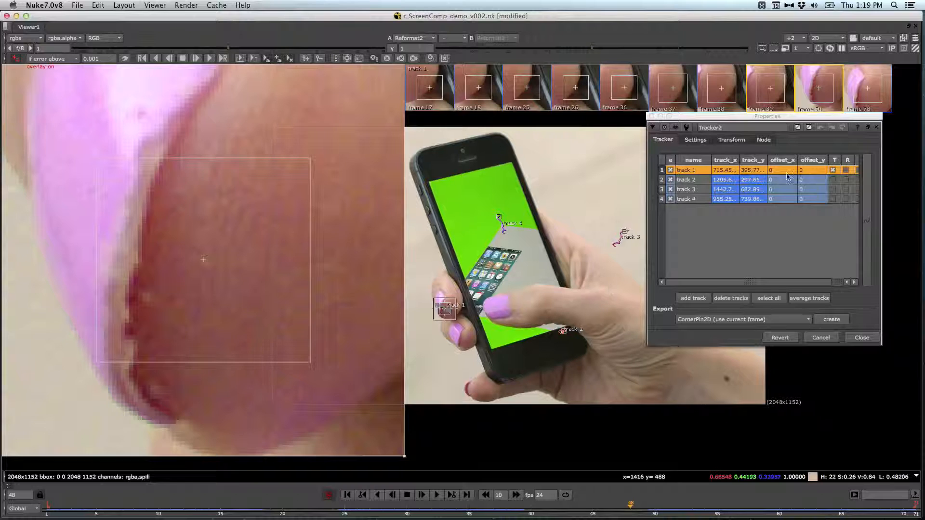
left_click_drag(765, 116, 791, 160)
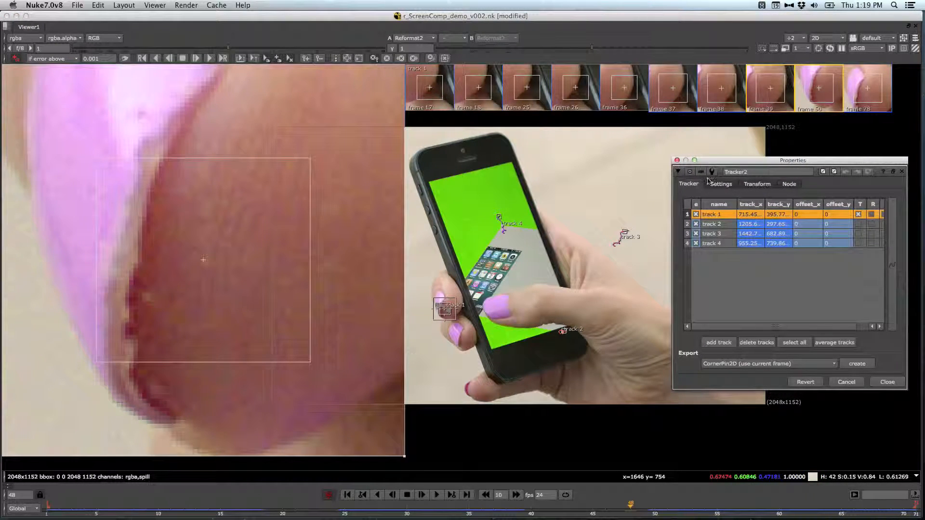
left_click_drag(749, 165, 746, 162)
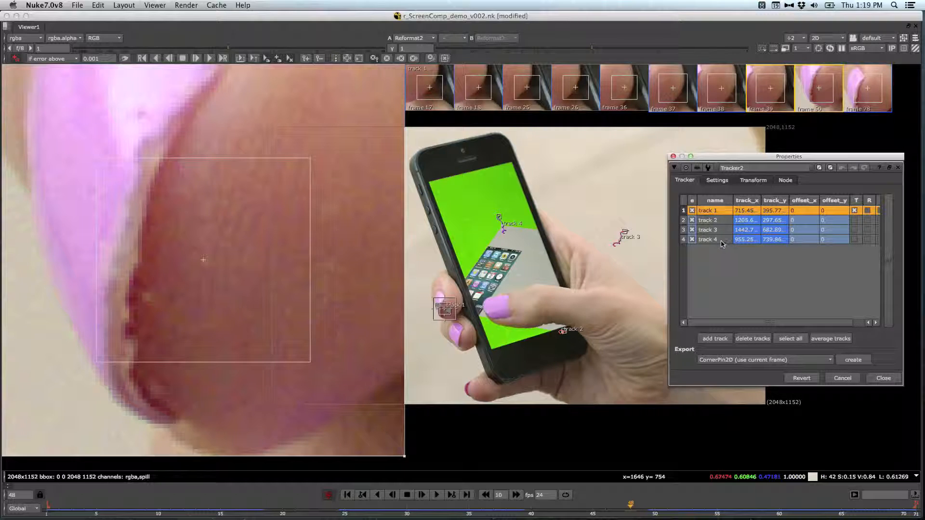
left_click_drag(722, 244, 722, 244)
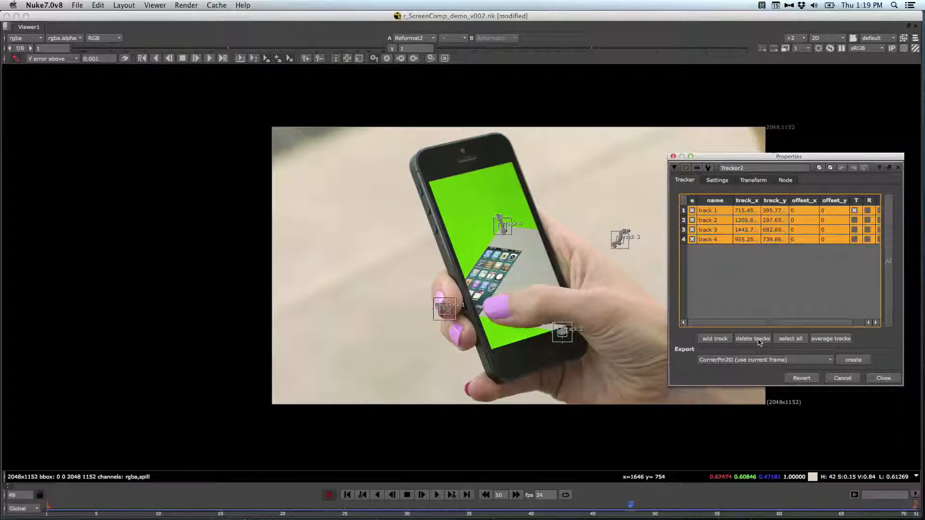
left_click(758, 340)
middle_click_drag(549, 264, 505, 262)
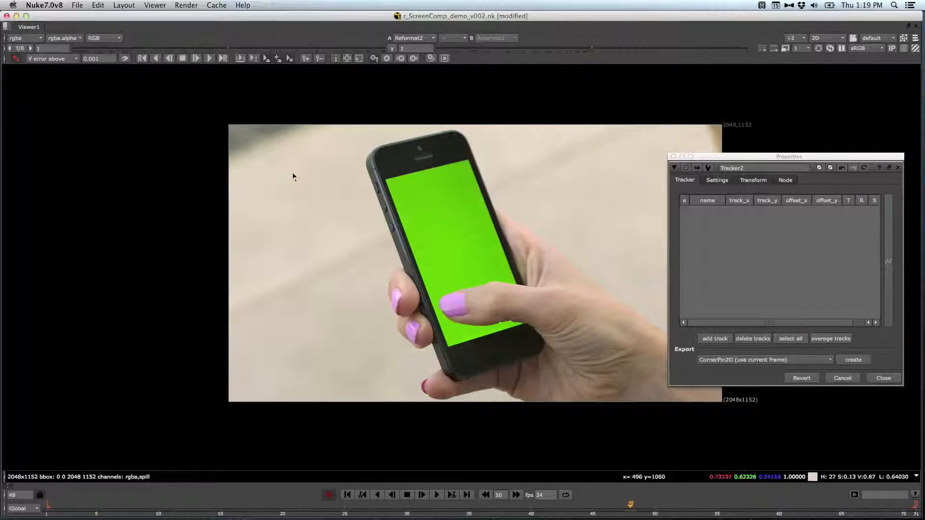
Step: Add four tracks at frame 1 on the green screen's corners, counterclockwise from the lower-left corner
left_click(17, 62)
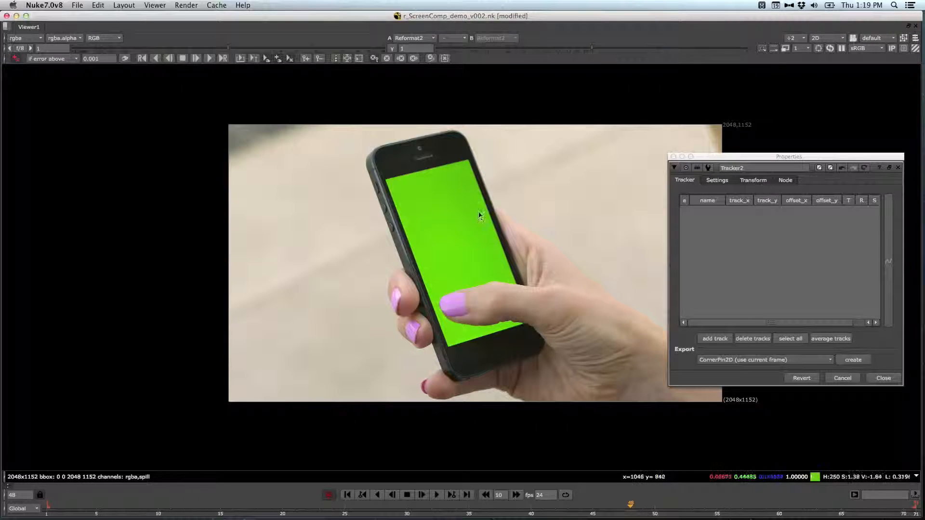
left_click(347, 495)
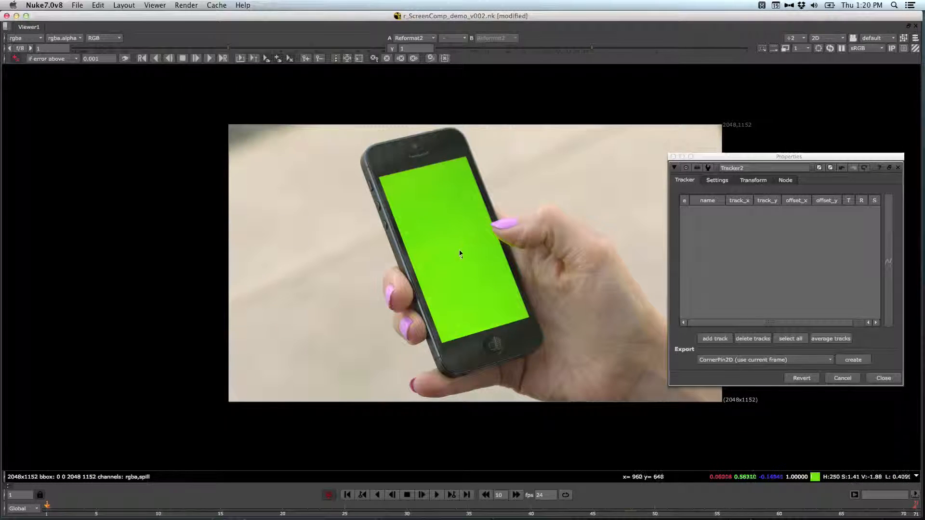
left_click(444, 344, "ctrl+alt")
left_click(531, 318, "ctrl+alt")
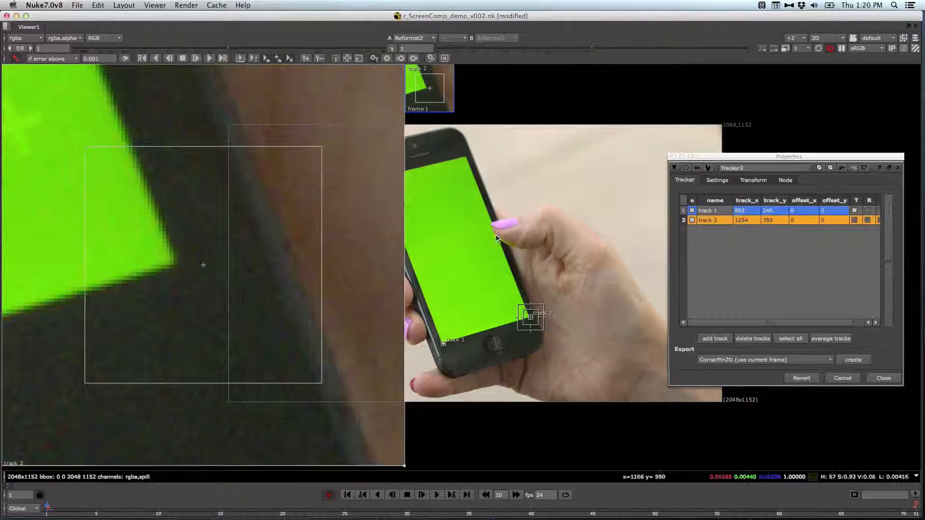
left_click(468, 159, "ctrl+alt")
middle_click_drag(463, 206, 543, 197)
left_click(460, 170, "ctrl+alt")
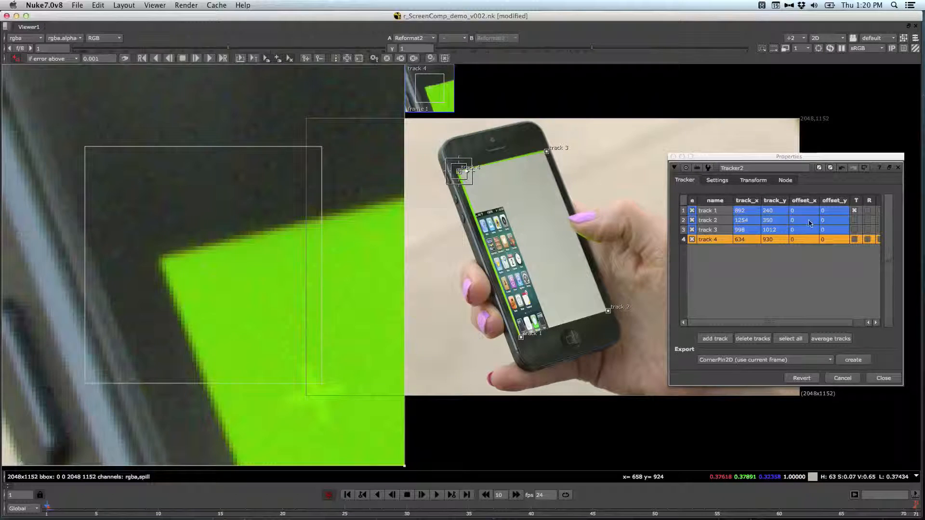
Step: Fine-tune all four track points onto the exact corners of the green screen and close the Tracker2 properties
left_click_drag(224, 292, 277, 321)
left_click(546, 151)
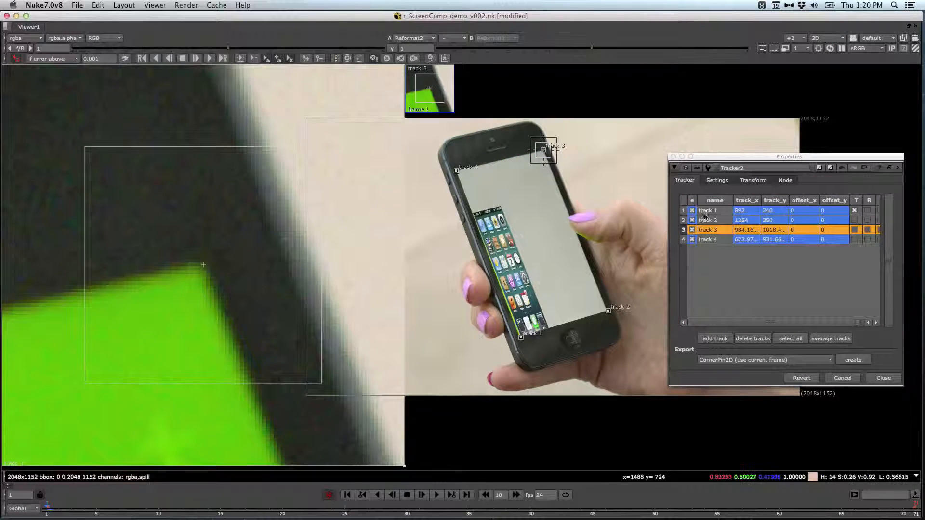
left_click(608, 311)
left_click_drag(230, 341, 258, 339)
left_click(712, 211)
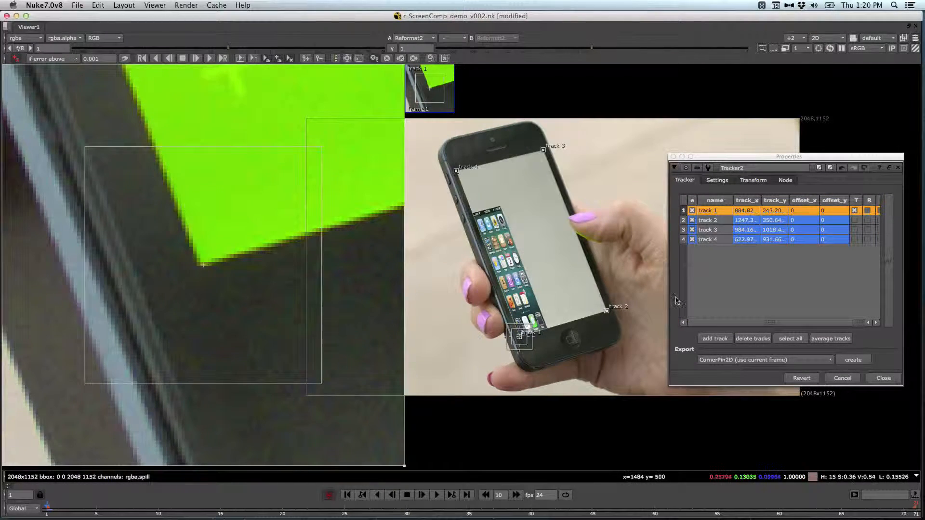
left_click(883, 378)
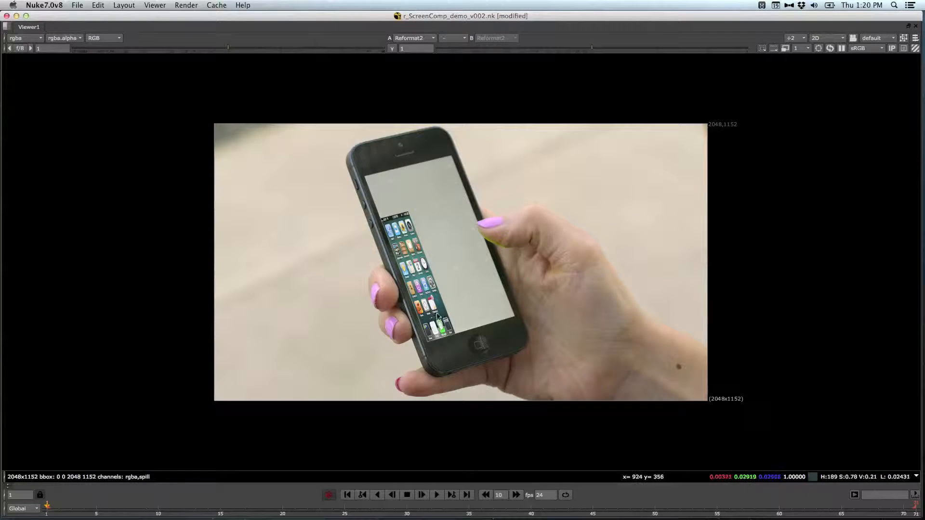
Step: Open the CornerPin2D2 properties and set its From corners to the input image's dimensions
key("space")
middle_click_drag(225, 365, 237, 337)
middle_click_drag(208, 468, 193, 448)
double_click(165, 396)
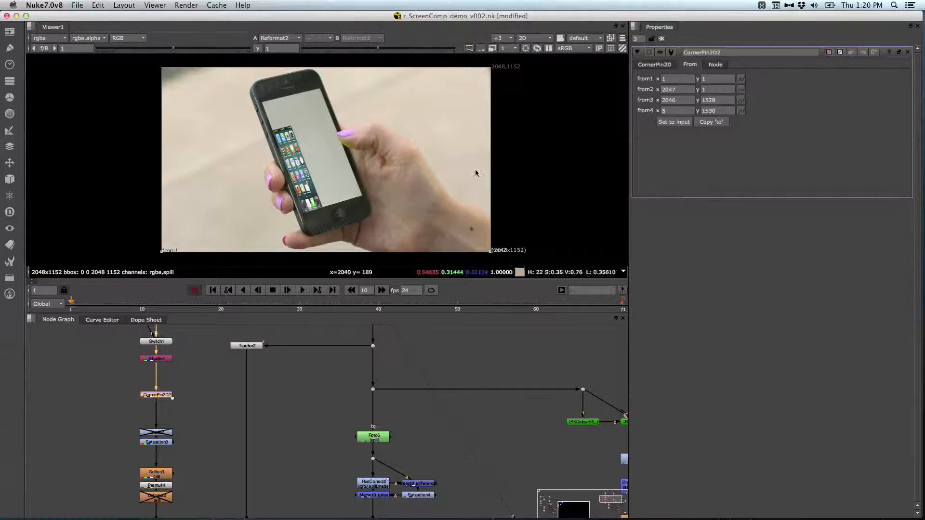
left_click(661, 67)
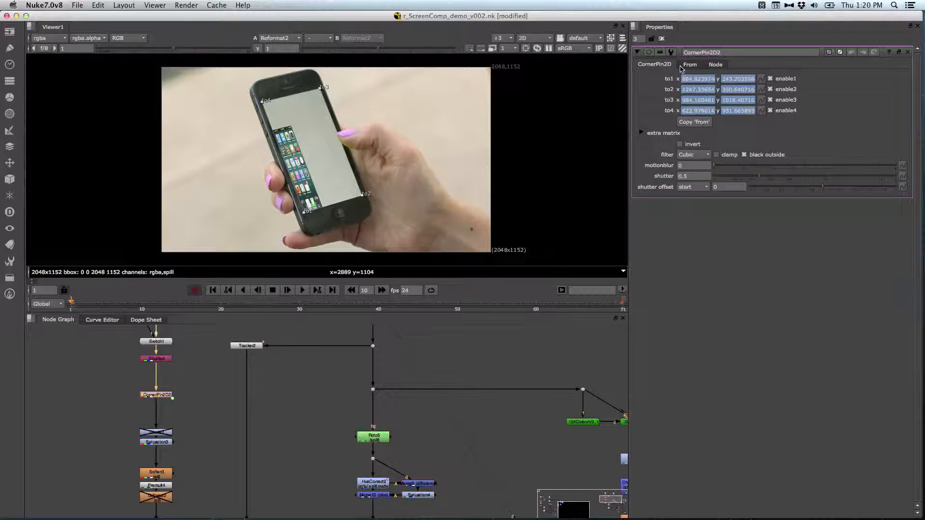
left_click(690, 65)
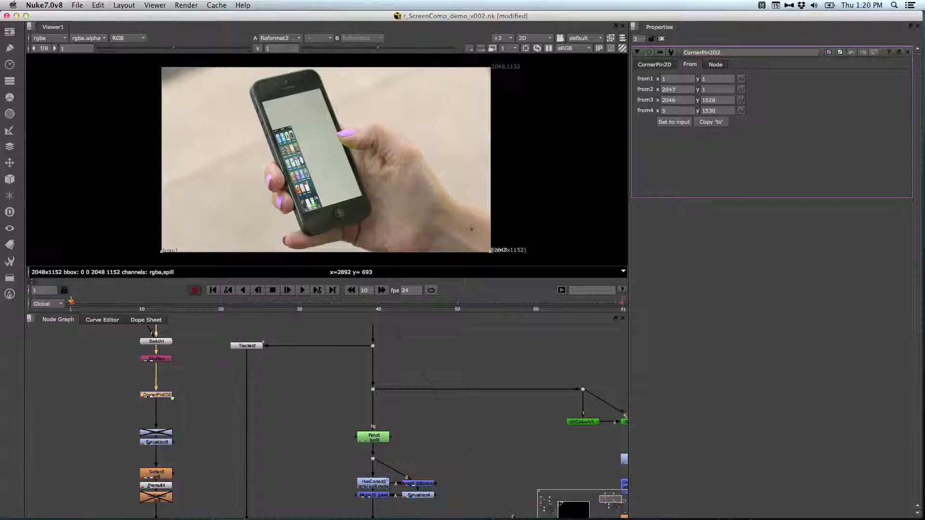
left_click(674, 122)
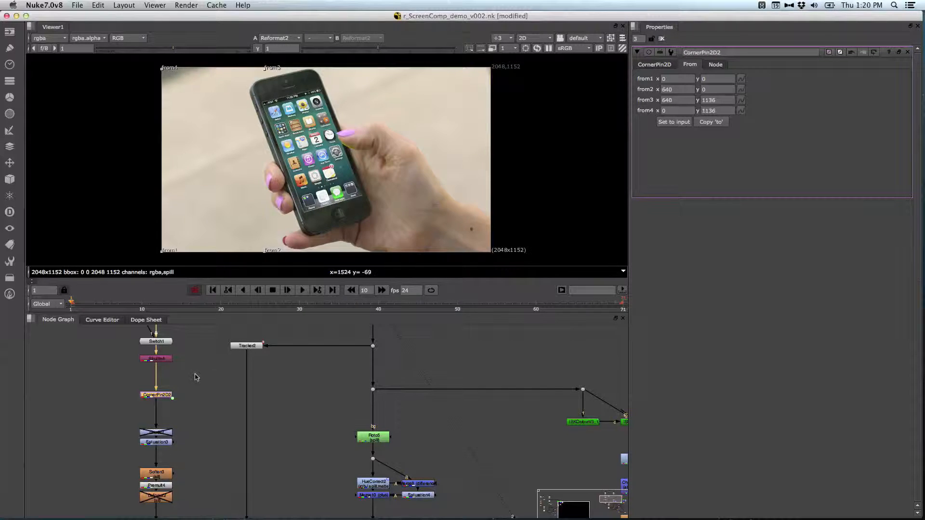
Step: Float the CornerPin2D2 properties over the enlarged viewer and examine the phone screen insert up close
double_click(162, 397, "super")
key("space")
left_click_drag(342, 330, 810, 173)
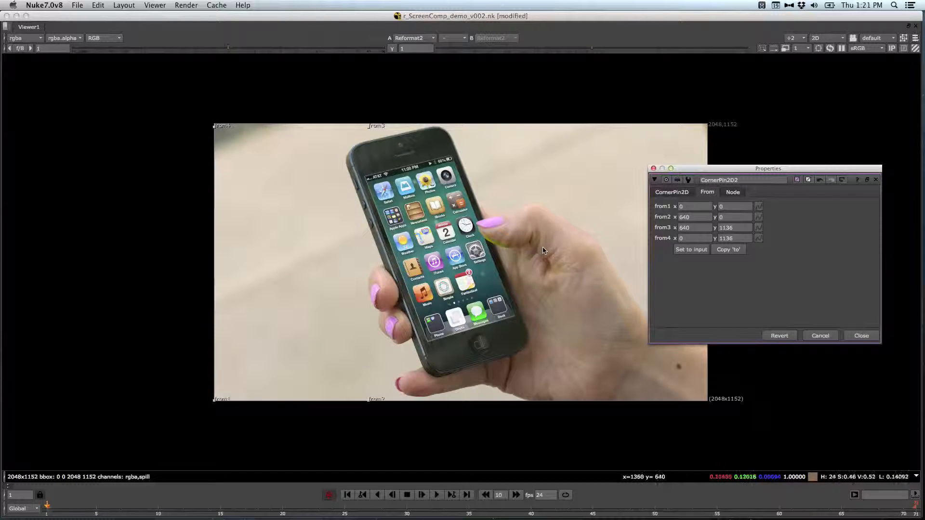
left_click(541, 262)
key("equal")
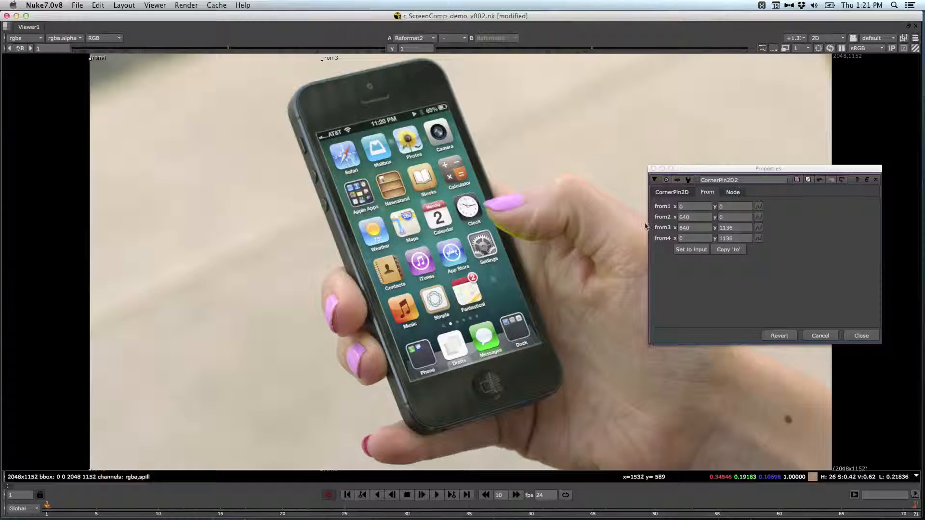
left_click(741, 172)
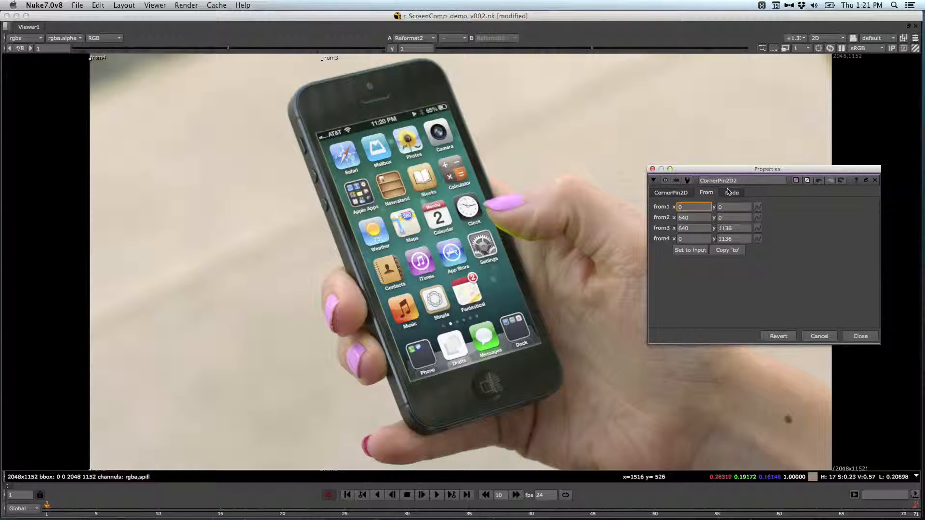
Step: Inset the lower From corners of CornerPin2D2 by setting from1 x to 5 and from2 x to 639
key("Up")
key("Up")
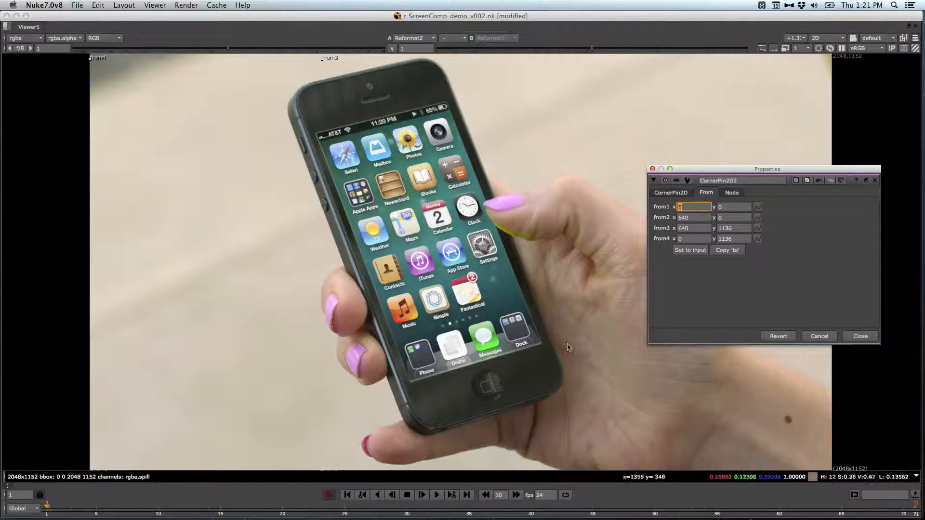
left_click(700, 218)
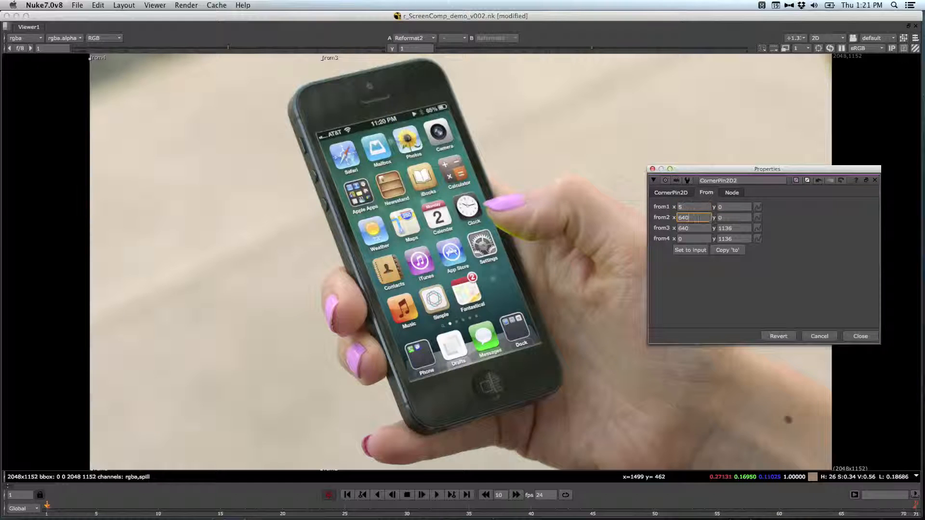
key("Down")
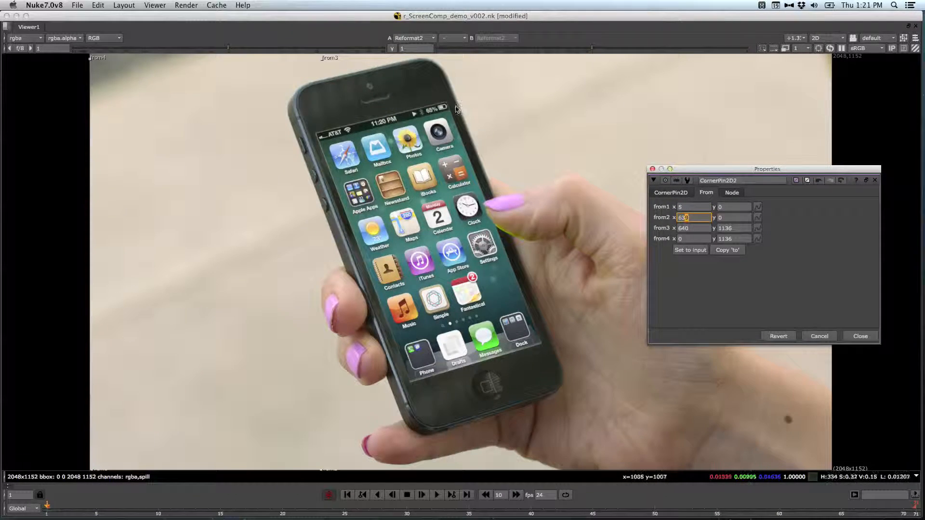
Step: Set from3 y and from4 y to 1133 and from4 x to 2, and close the CornerPin2D2 properties
left_click(741, 228)
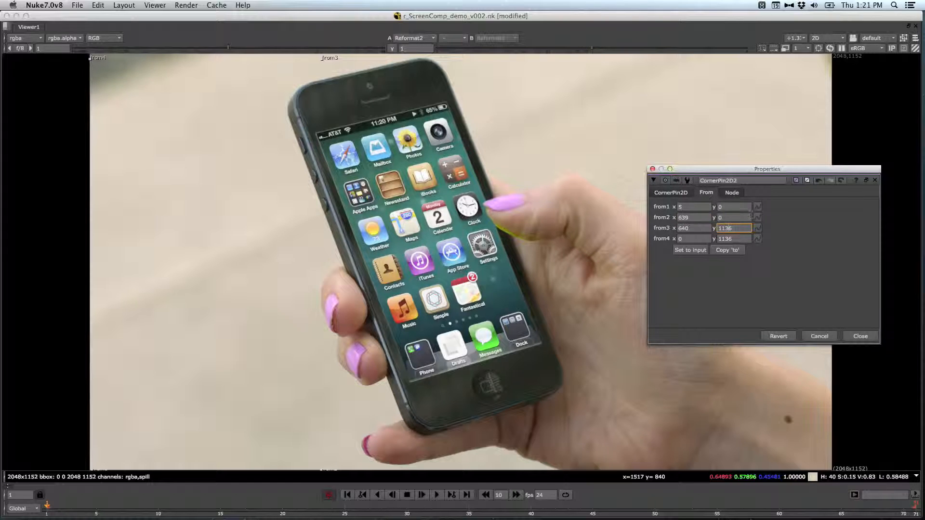
key("Down")
key("Down")
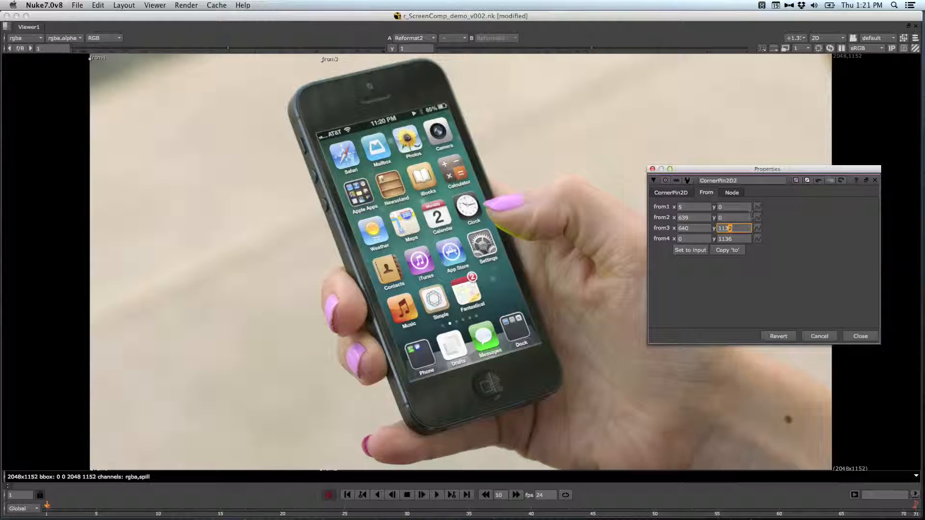
left_click(726, 239)
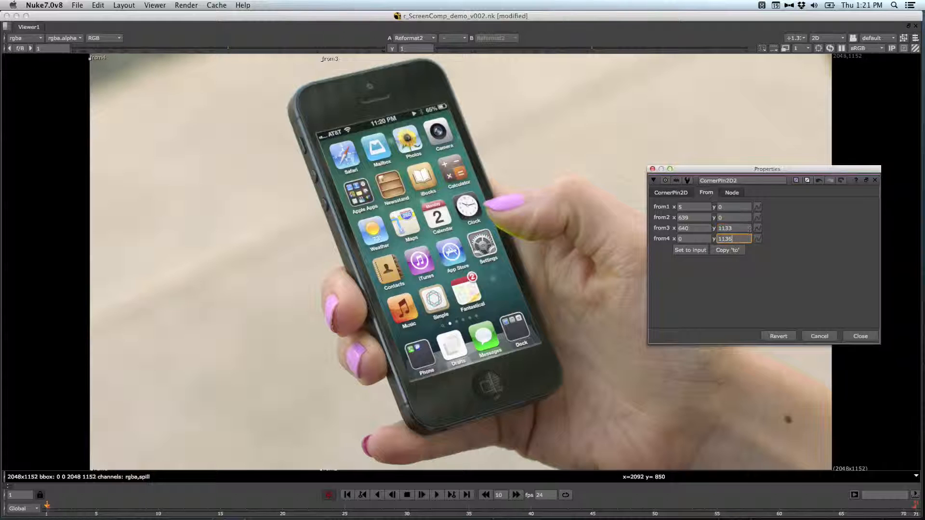
key("Down")
key("Down")
key("Down")
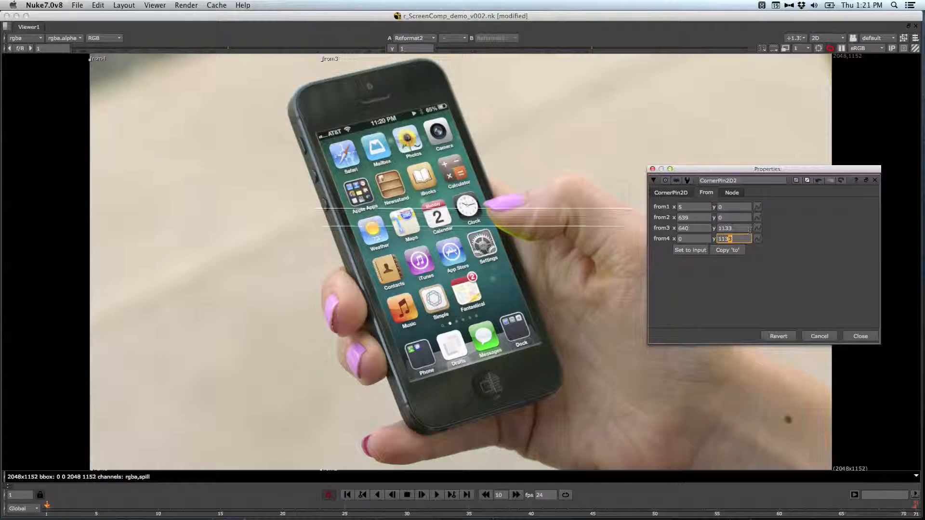
key("shift+Tab")
key("Up")
key("Up")
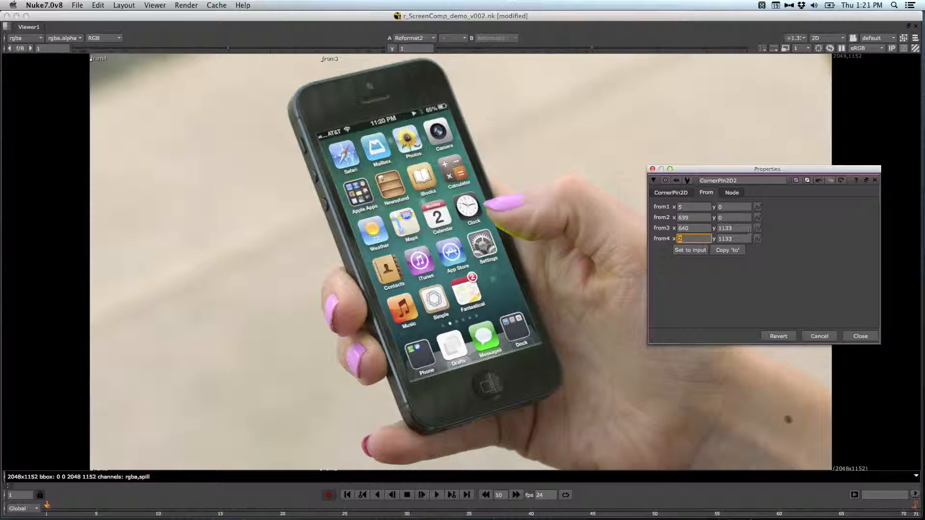
left_click(873, 338)
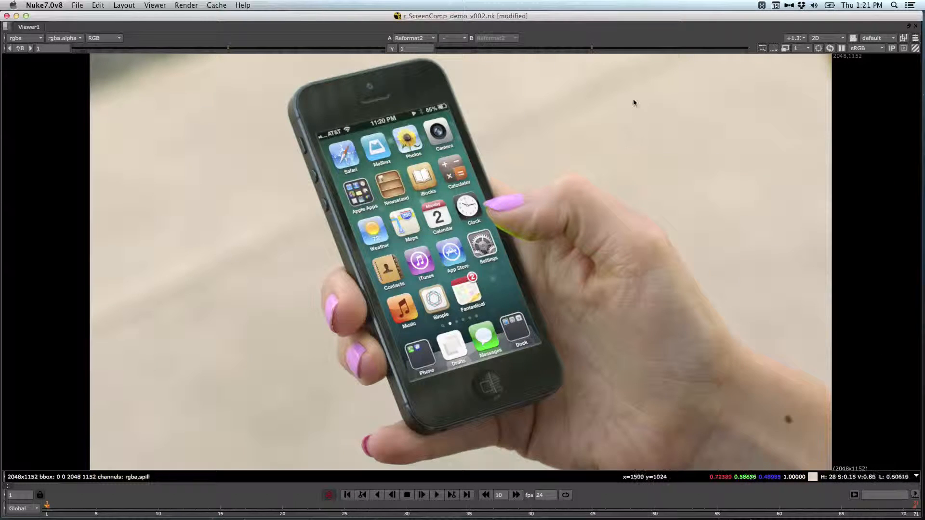
Step: Go to frame 39 and examine how the untracked screen insert lines up with the phone in the enlarged viewer
key("space")
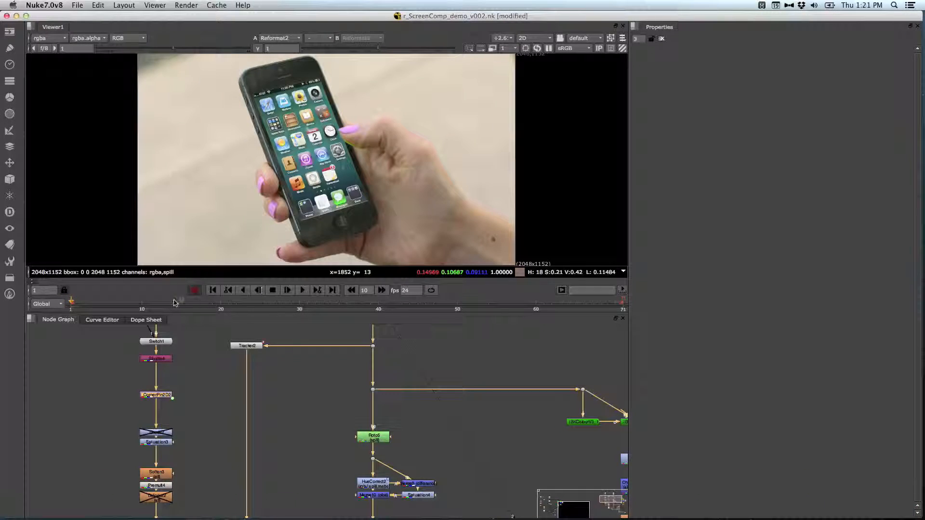
left_click(371, 305)
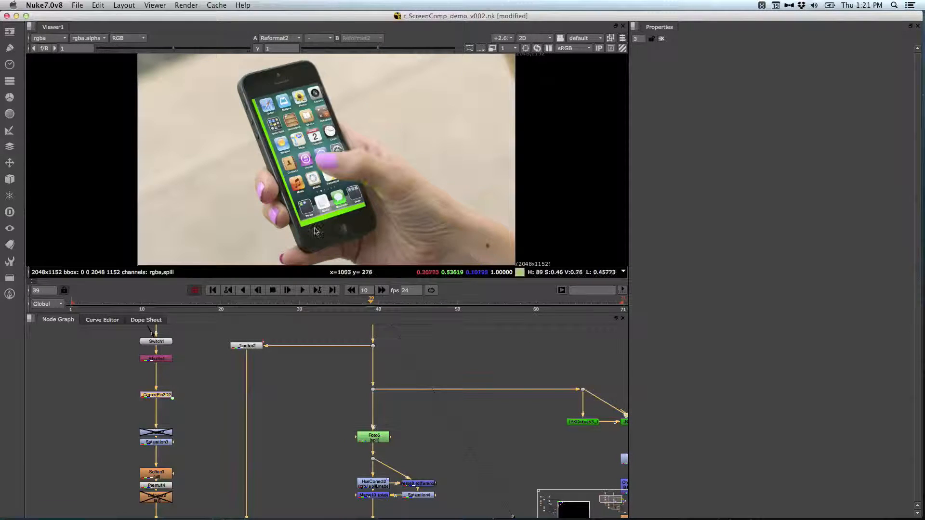
middle_click_drag(458, 478, 377, 363)
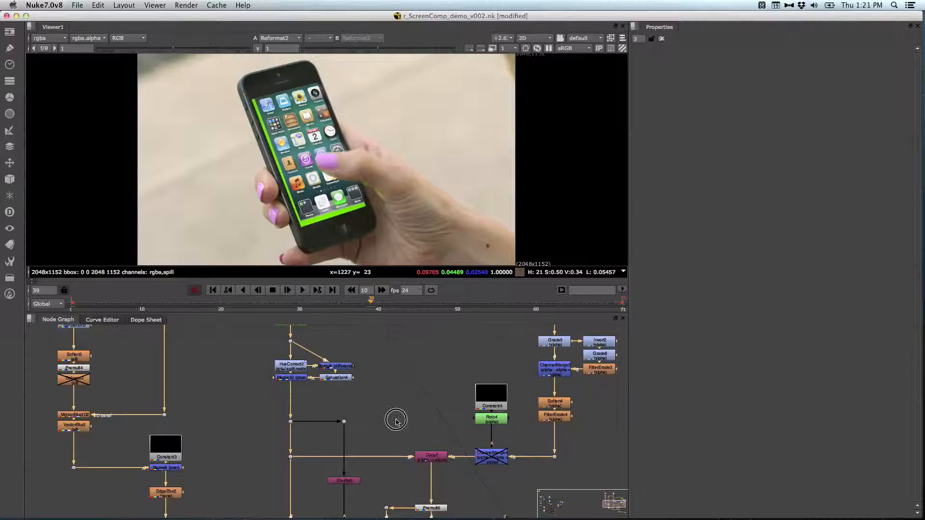
middle_click_drag(400, 446, 393, 355)
key("space")
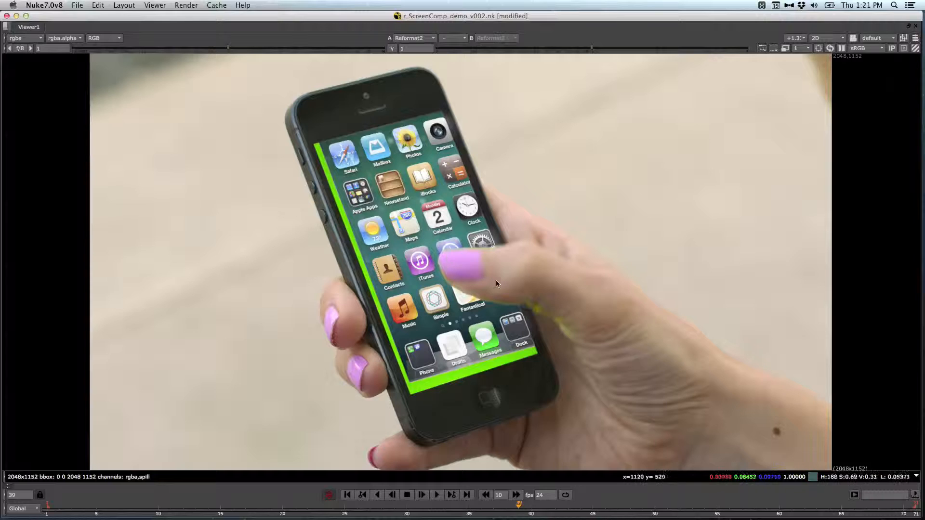
key("space")
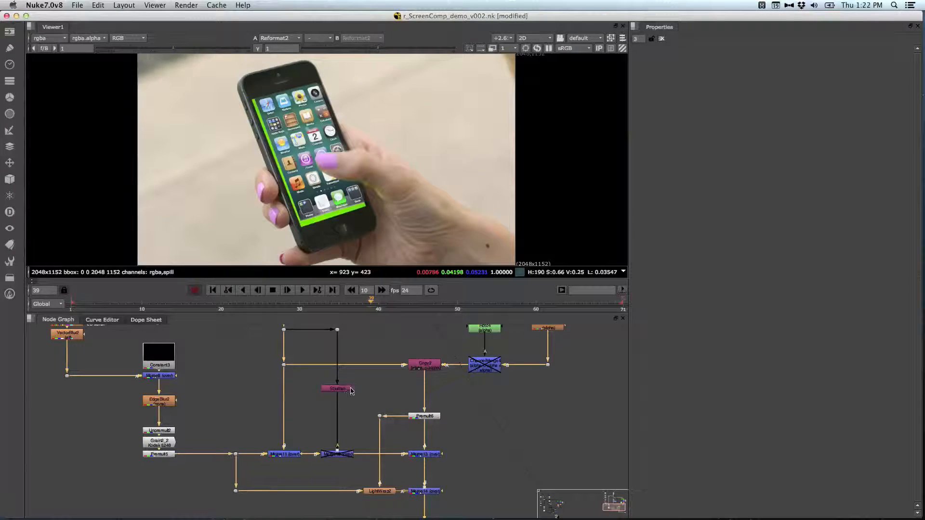
Step: Examine the toolset's node tree in the enlarged node graph, from the merge nodes up to the Roto5 spill branch
middle_click_drag(348, 394, 367, 465)
middle_click_drag(392, 378, 400, 430)
key("space")
middle_click_drag(409, 386, 487, 223)
left_click(477, 254)
left_click_drag(352, 167, 488, 262)
left_click(488, 260)
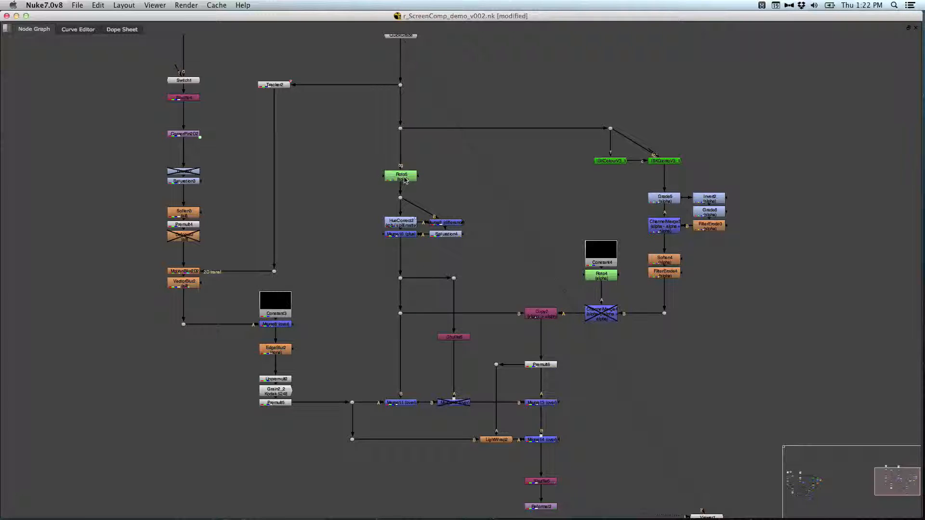
key("space")
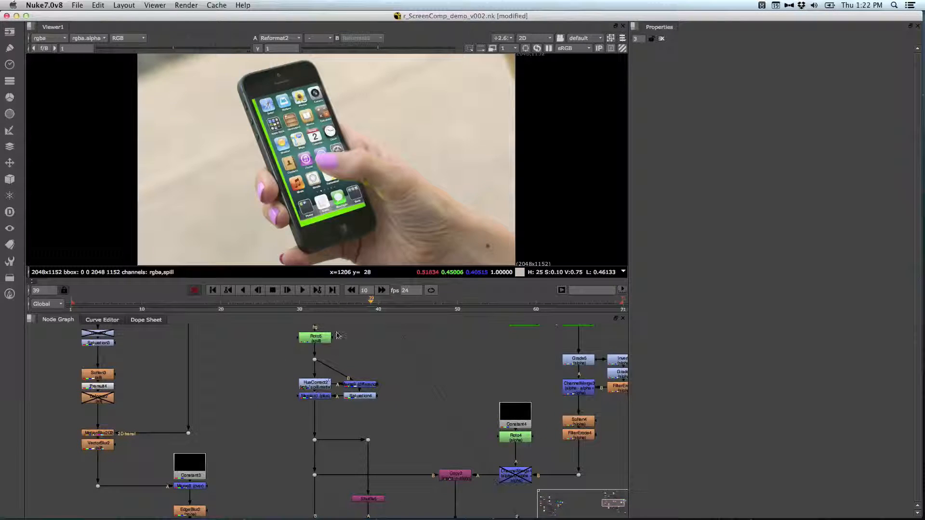
Step: Open the Roto5 properties and examine its spill shape over the phone screen in the enlarged viewer
double_click(317, 338)
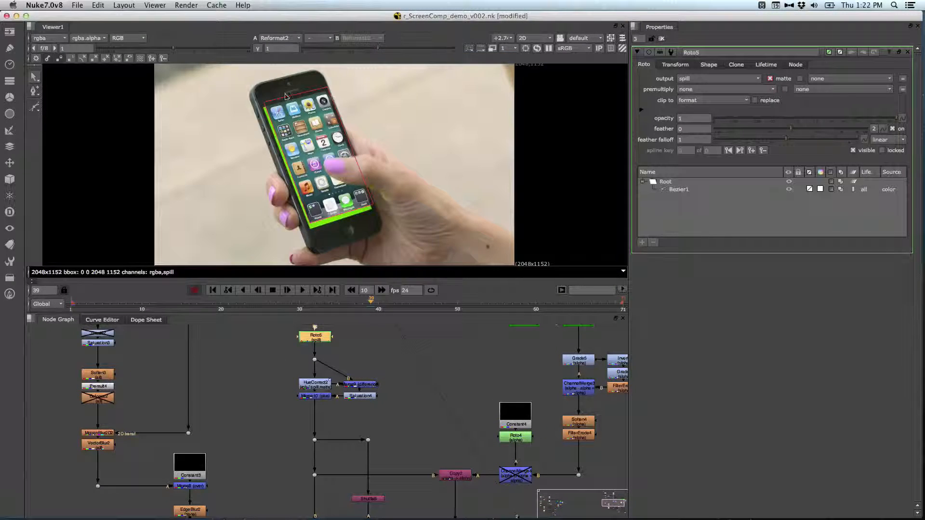
key("space")
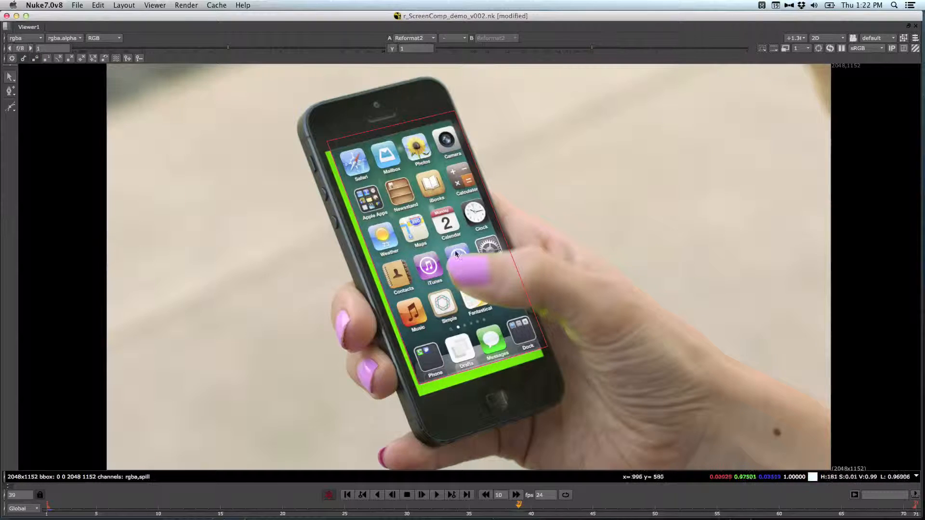
key("space")
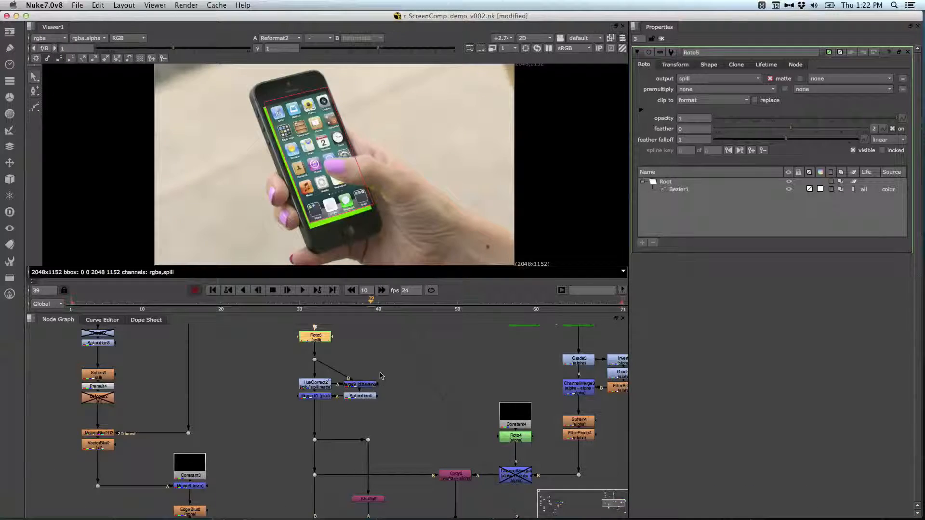
Step: View the output of Roto5 and that of Merge10, and examine the despilled area up close
key("1")
left_click(335, 383)
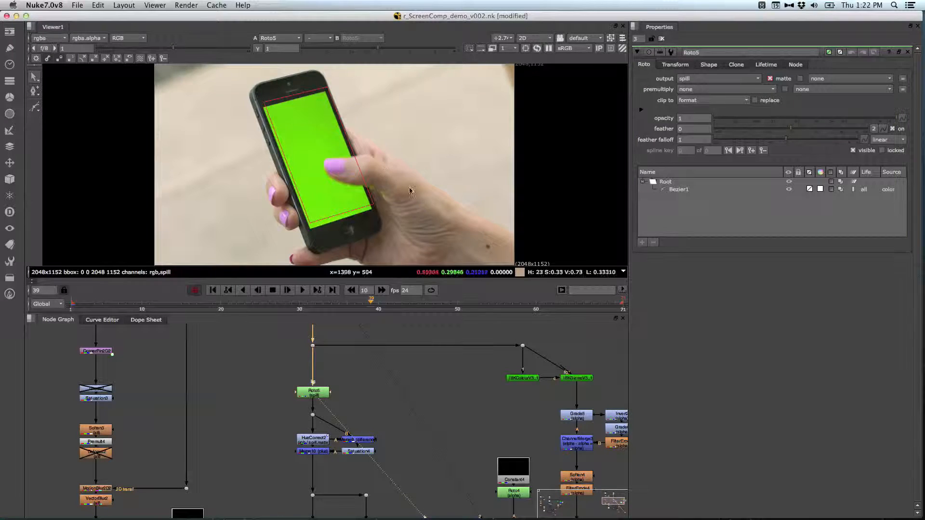
left_click(320, 452)
key("1")
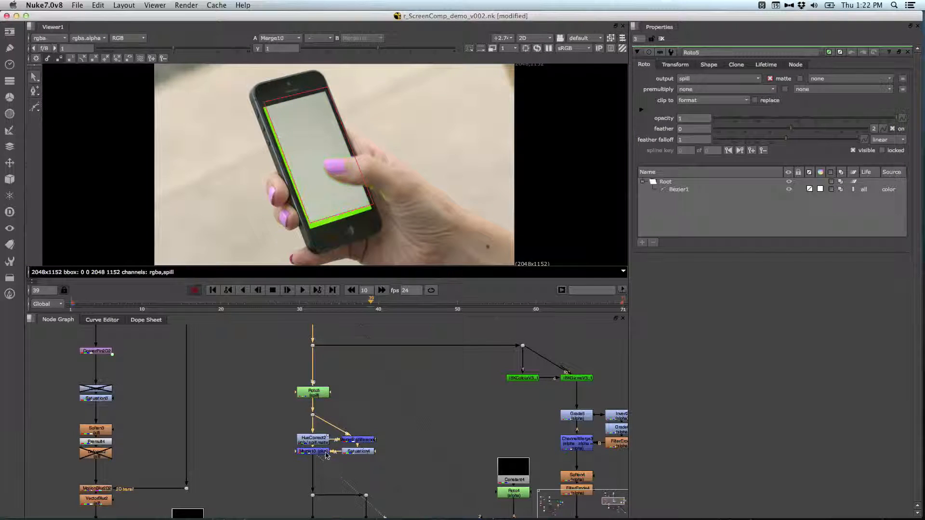
key("space")
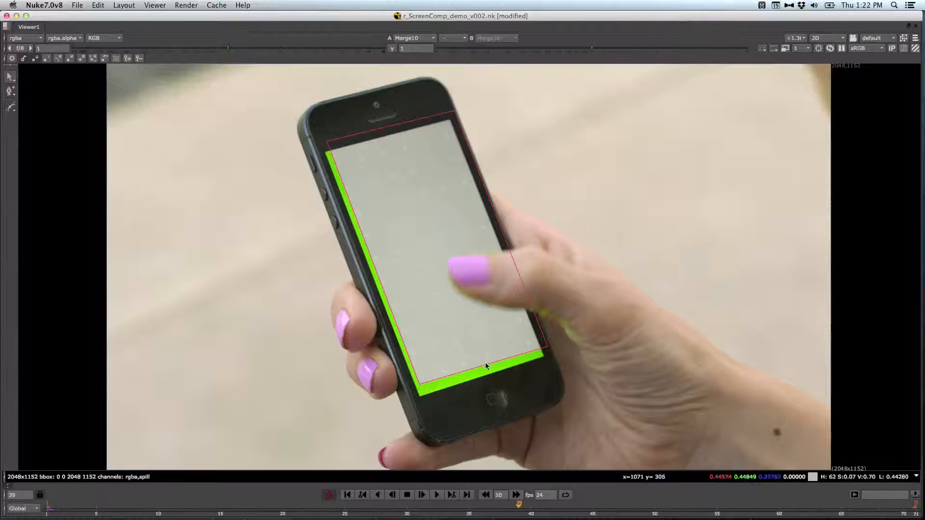
key("space")
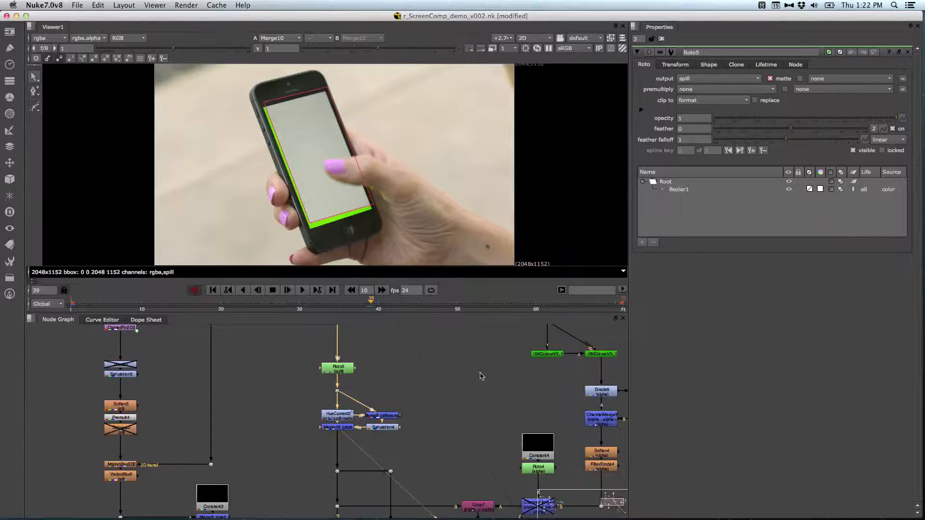
Step: Insert a Grade node between Saturation4 and Merge10 and tint its gamma yellow with r 1, g 0.766 and b 0.217
left_click_drag(331, 427, 331, 445)
left_click(383, 428)
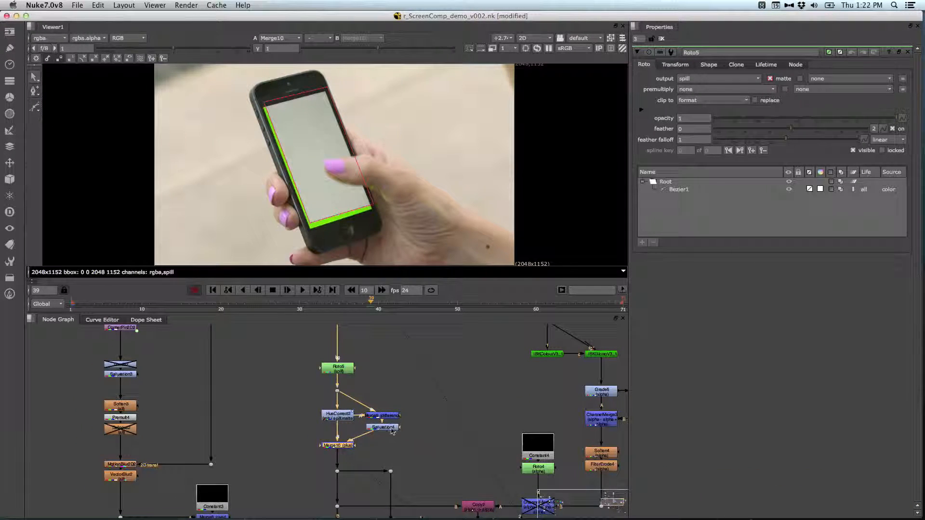
scroll(421, 426, "down", 3)
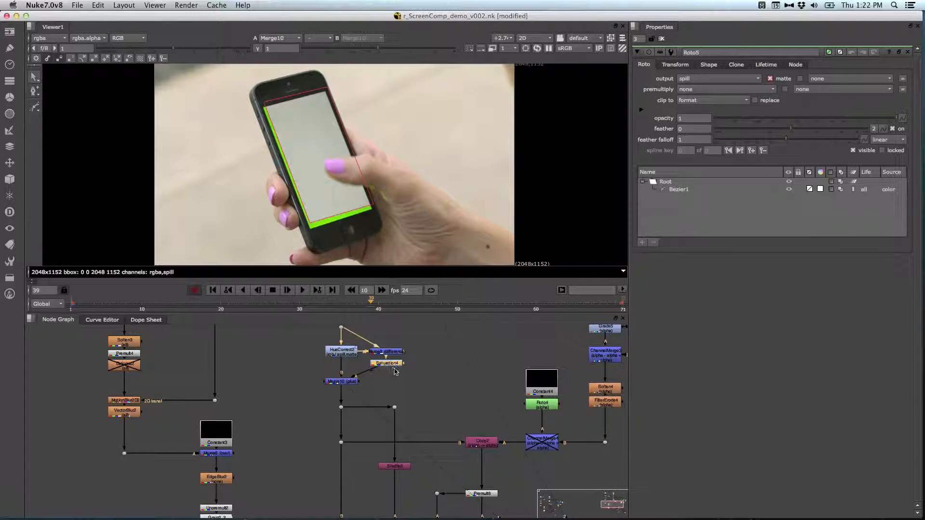
key("g")
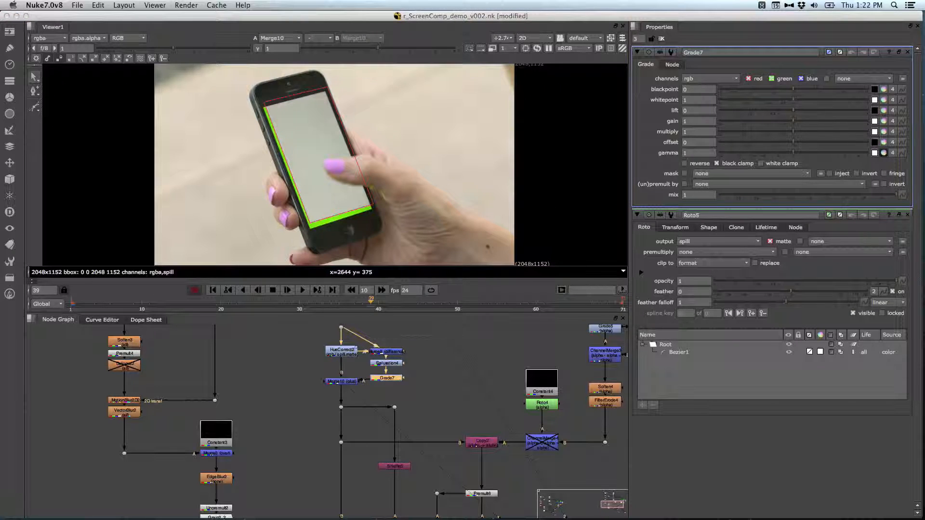
left_click_drag(601, 115, 673, 107)
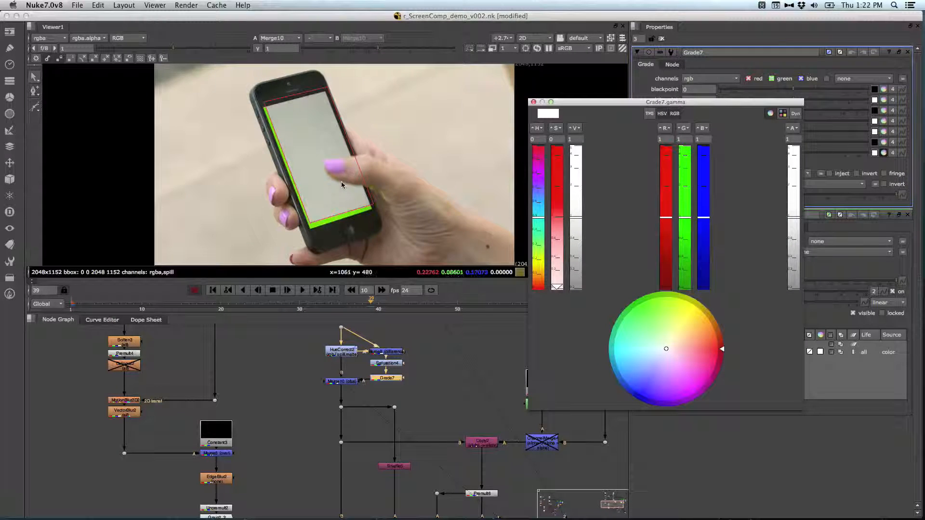
scroll(342, 183, "up", 5)
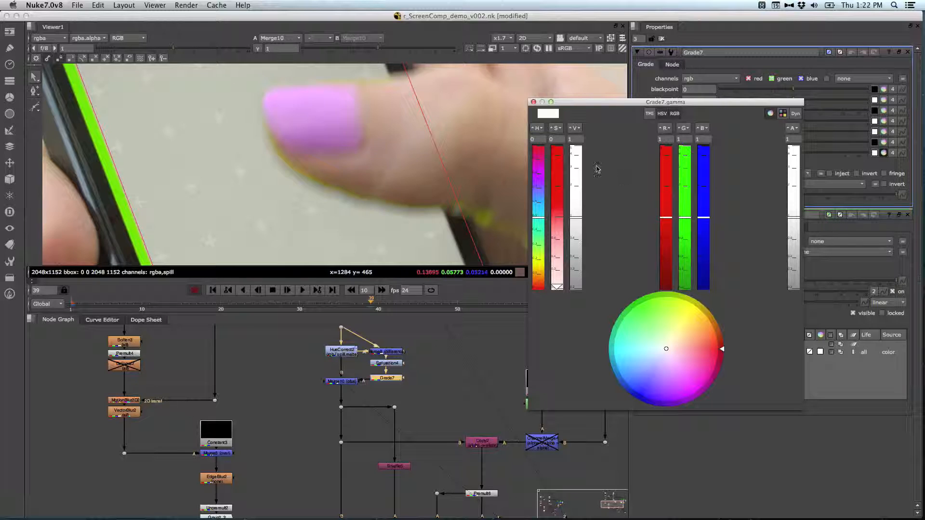
left_click_drag(699, 334, 696, 322)
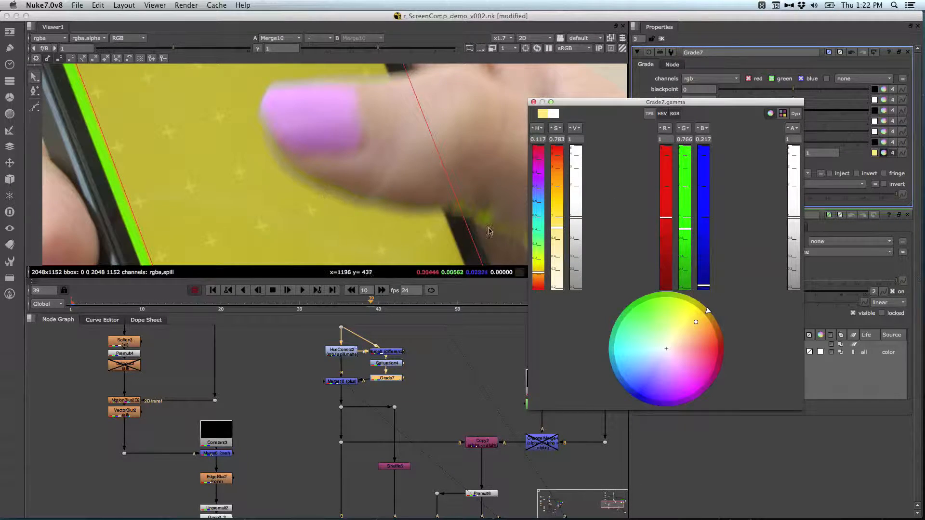
left_click(534, 102)
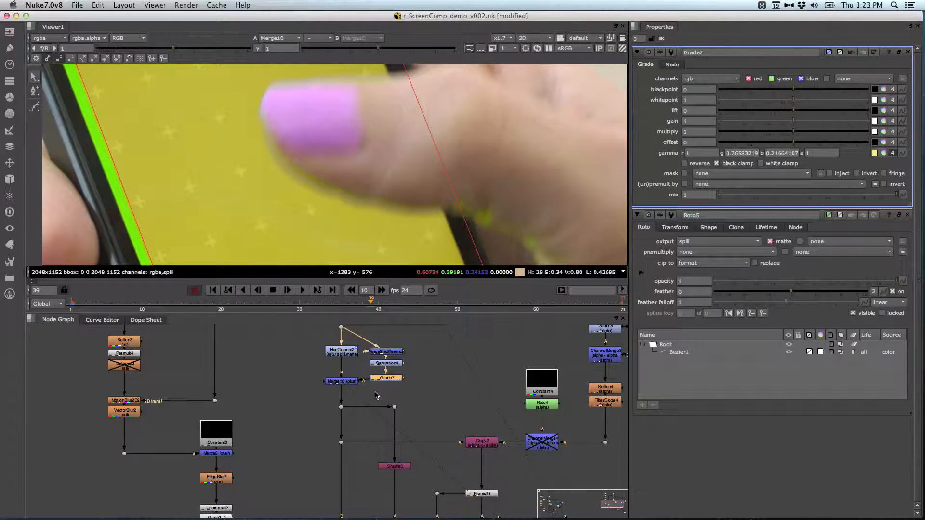
Step: Delete the Grade node, move Merge10 back level with Saturation4 and fit the image in the viewer
key("Delete")
left_click_drag(345, 385, 345, 369)
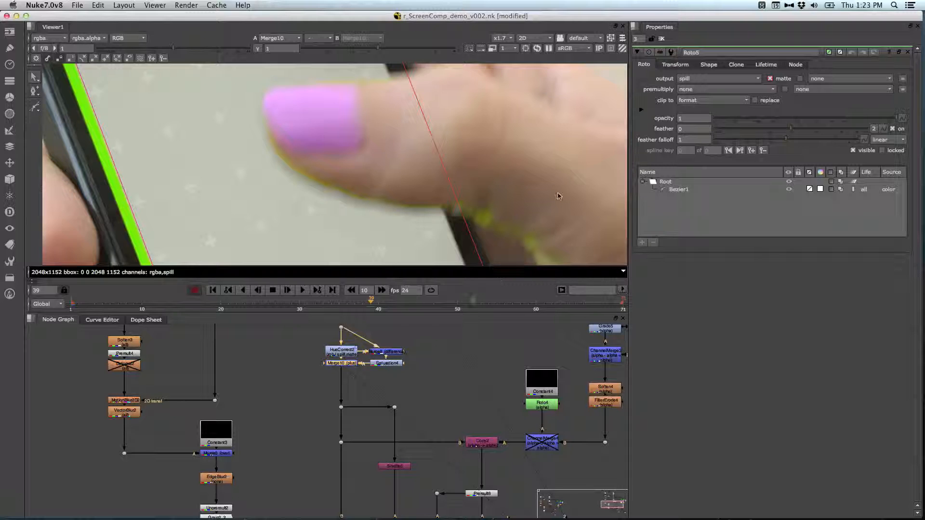
key("f")
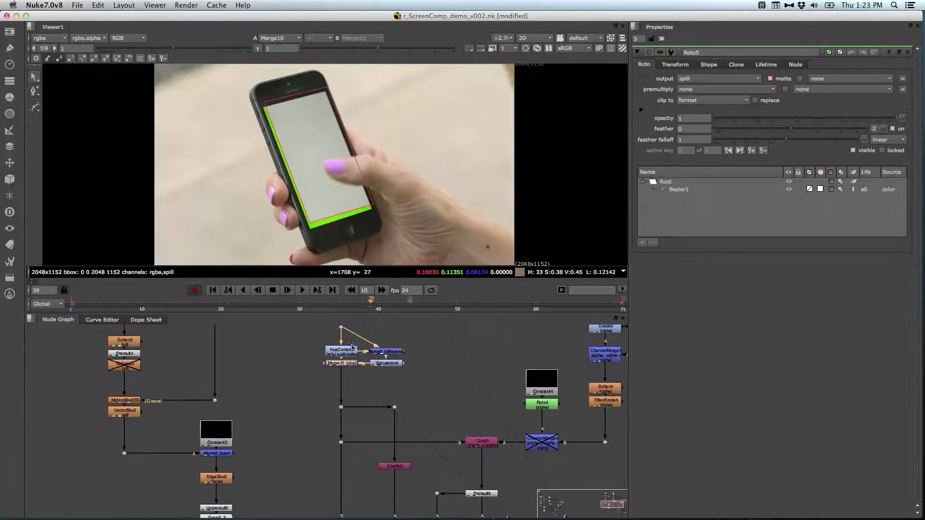
Step: Return the timeline to frame 1 and bring the Tracker2 node into view in the node graph
middle_click_drag(426, 439, 409, 390)
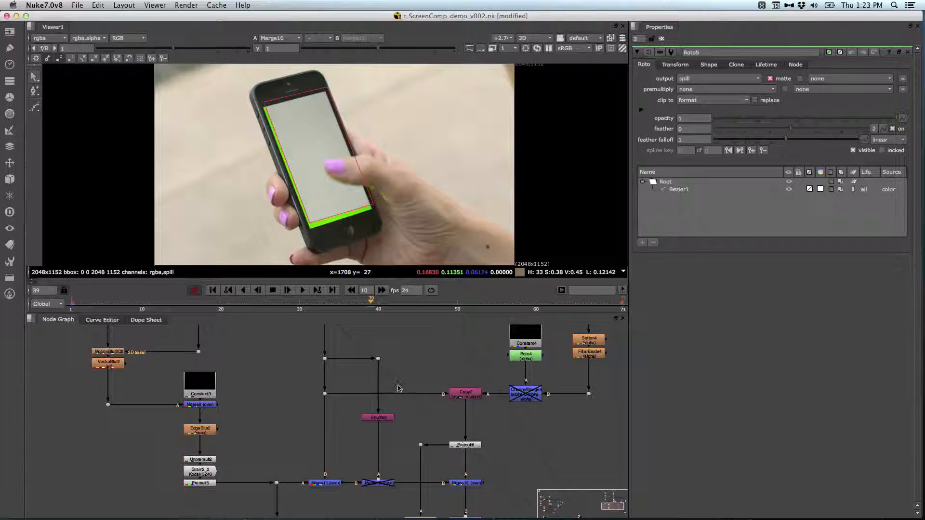
left_click(227, 290)
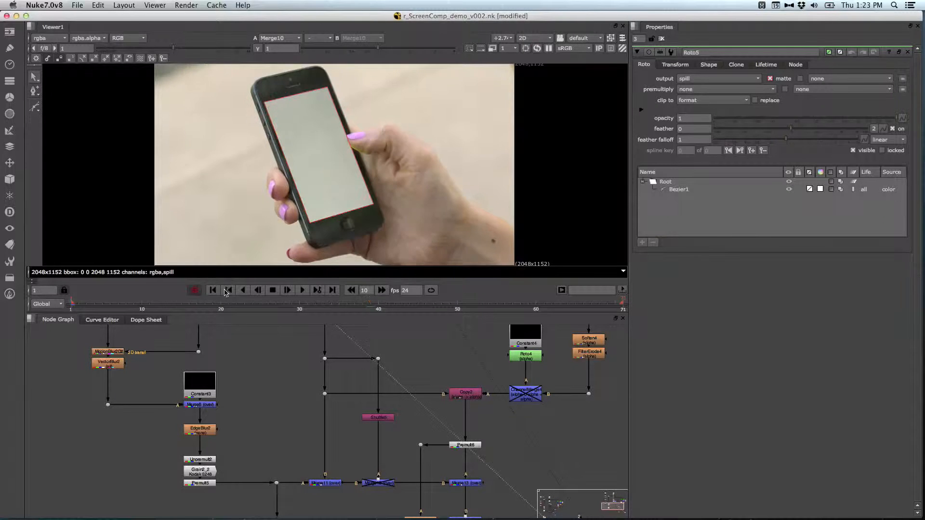
mouse_move(253, 378)
middle_mouse_down()
mouse_move(257, 410)
mouse_move(274, 415)
mouse_move(280, 448)
middle_mouse_up()
middle_click_drag(277, 398, 279, 436)
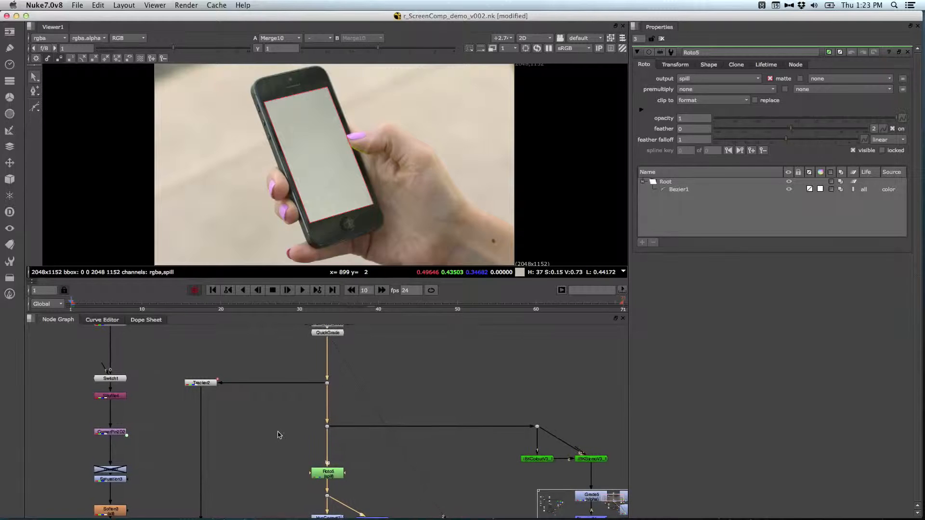
Step: Open the Tracker2 properties and examine its four corner tracks in the enlarged viewer
double_click(202, 383)
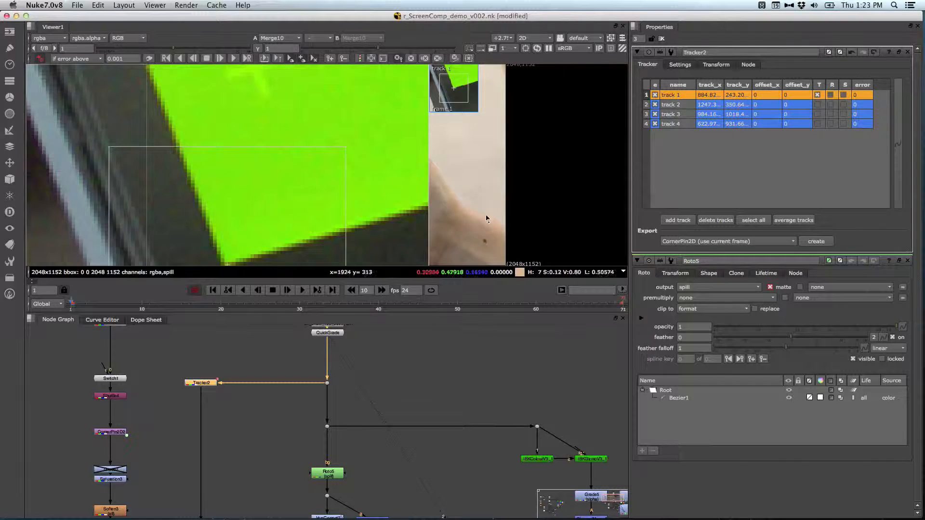
key("space")
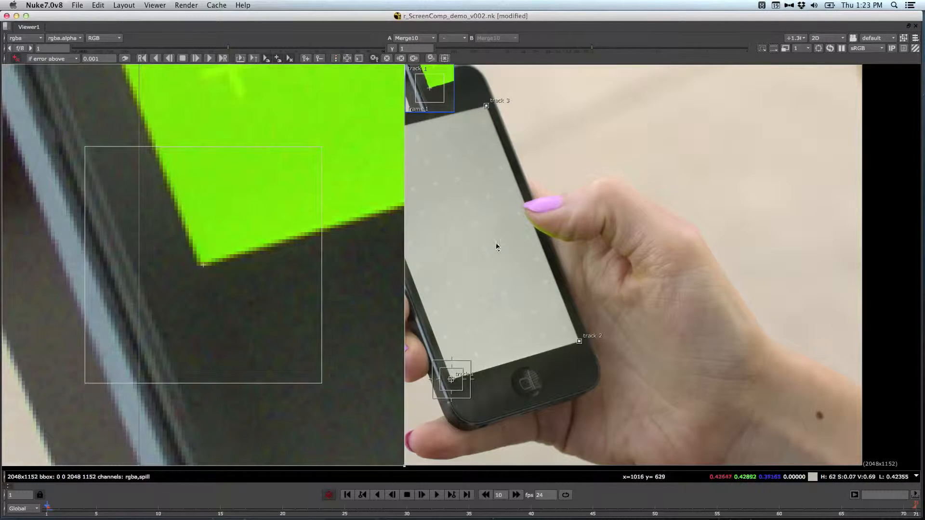
key("space")
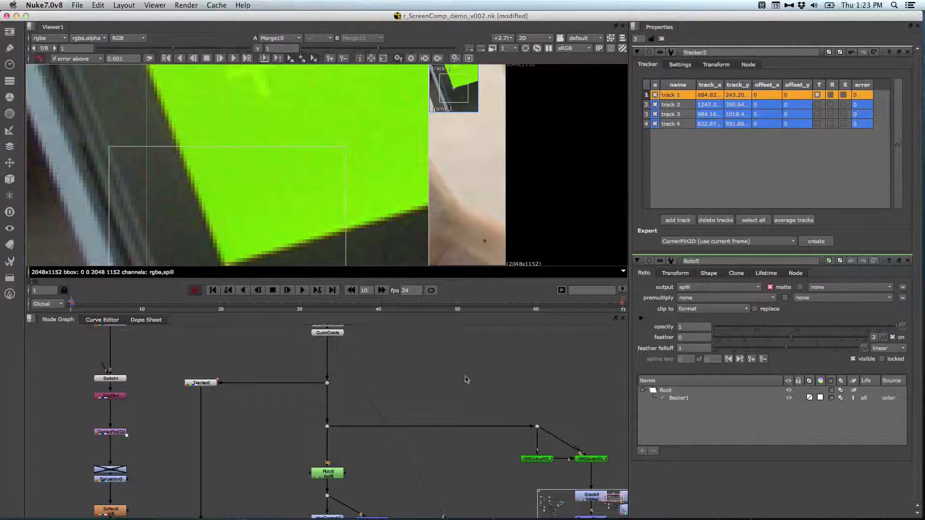
Step: Show the output of Reformat1 in the viewer and close all open node properties
key("space")
middle_click_drag(228, 308, 503, 143)
middle_click_drag(209, 334, 498, 290)
mouse_move(269, 323)
middle_mouse_down()
mouse_move(401, 229)
mouse_move(545, 322)
mouse_move(525, 353)
mouse_move(482, 238)
middle_mouse_up()
left_click_drag(441, 369, 378, 398)
key("1")
left_click(326, 402)
middle_click_drag(271, 351, 368, 468)
key("space")
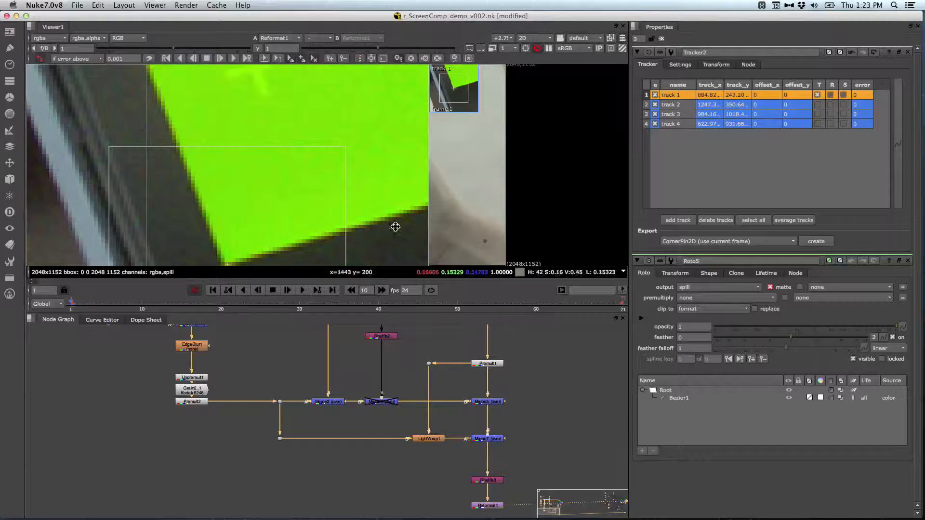
left_click(662, 39)
Step: Scrub the timeline through frame 35 to frame 59 to check the finished phone screen comp
mouse_move(227, 306)
left_mouse_down()
mouse_move(521, 305)
mouse_move(274, 289)
mouse_move(168, 295)
mouse_move(347, 302)
mouse_move(339, 304)
left_mouse_up()
middle_click_drag(265, 379, 239, 463)
middle_click_drag(262, 383, 249, 506)
mouse_move(250, 379)
middle_mouse_down()
mouse_move(248, 397)
mouse_move(283, 442)
middle_mouse_up()
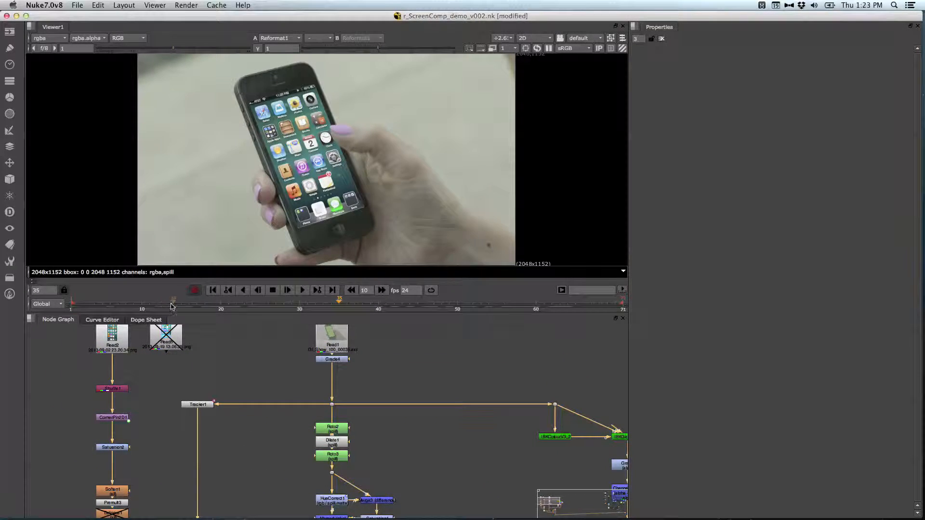
left_click_drag(351, 303, 521, 299)
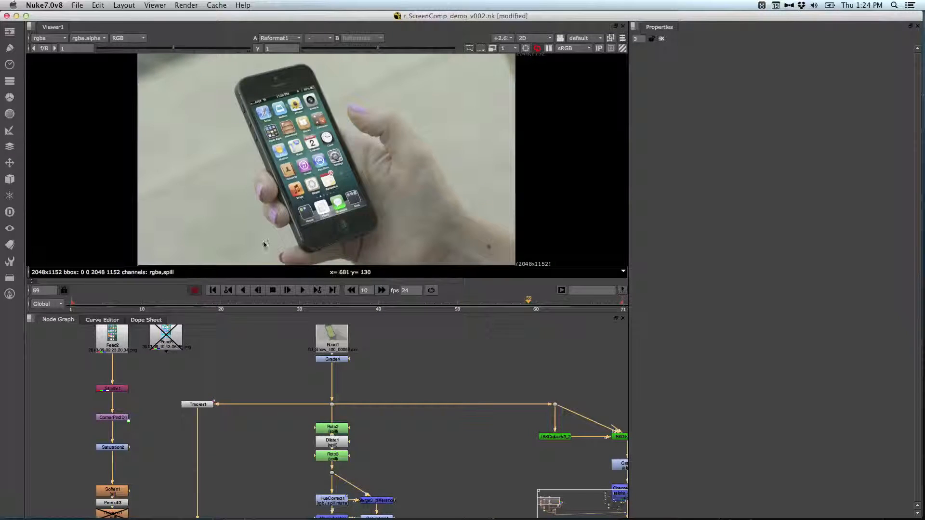
Step: Frame the complete comp in the enlarged node graph and highlight the keying branch from the IBK nodes to ChannelMerge2
key("space")
left_click(594, 512)
left_click_drag(595, 512, 419, 501)
key("space")
middle_click_drag(428, 384, 426, 418)
key("space")
middle_click_drag(477, 341, 509, 224)
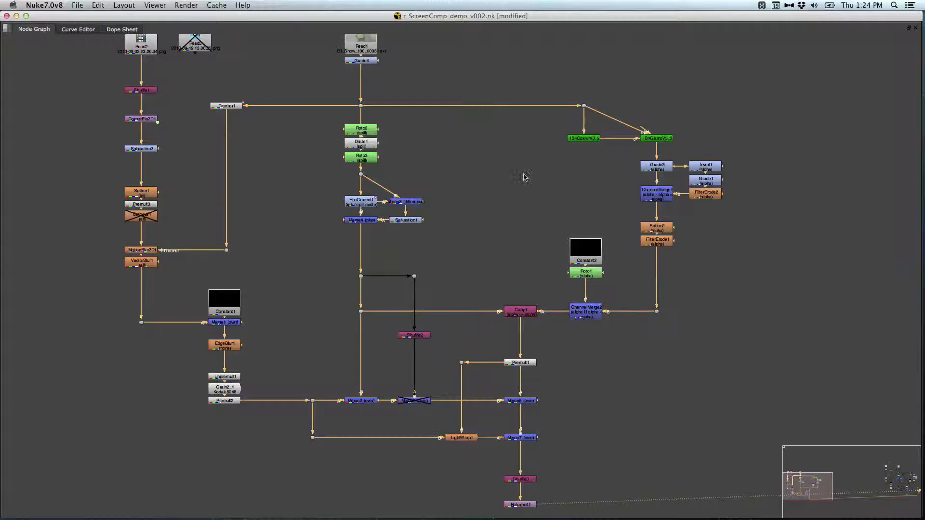
left_click_drag(529, 81, 762, 375)
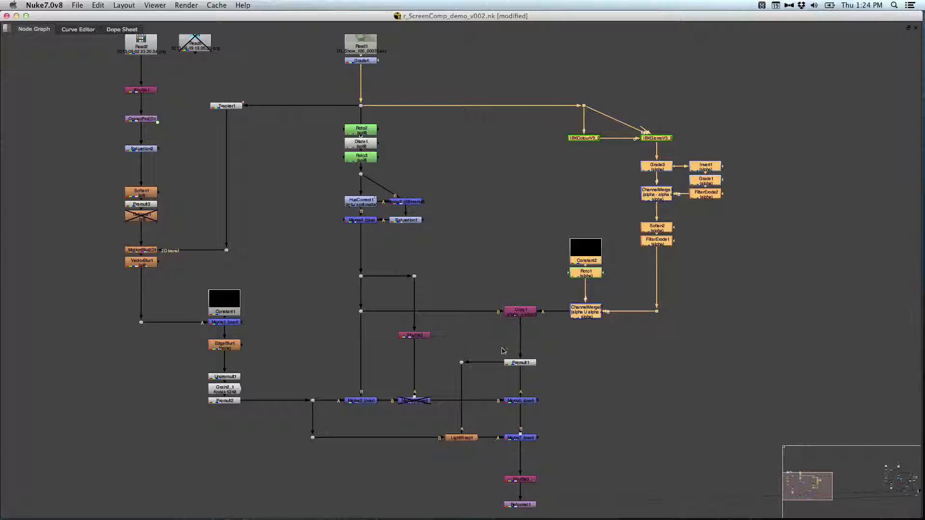
left_click(612, 380)
Step: Disable the merge node directly below Premult1 and enable it again
left_click(541, 399)
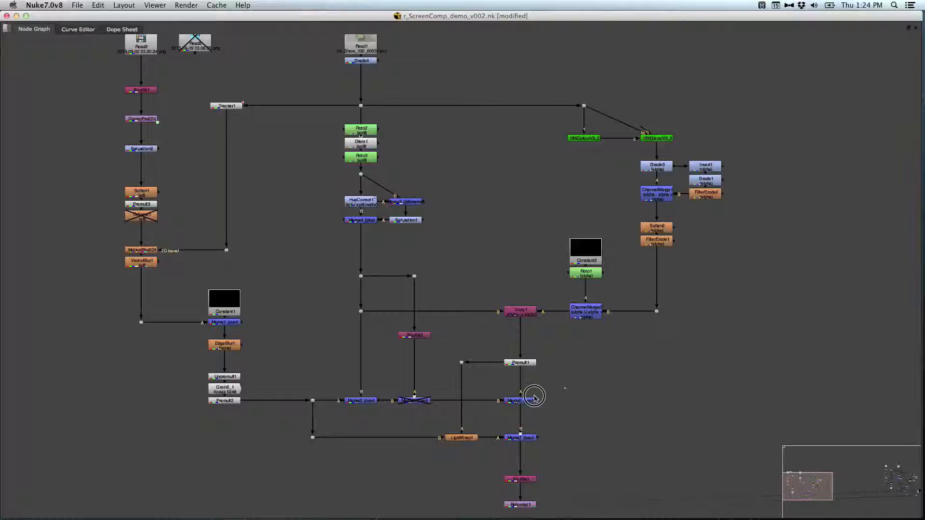
key("d")
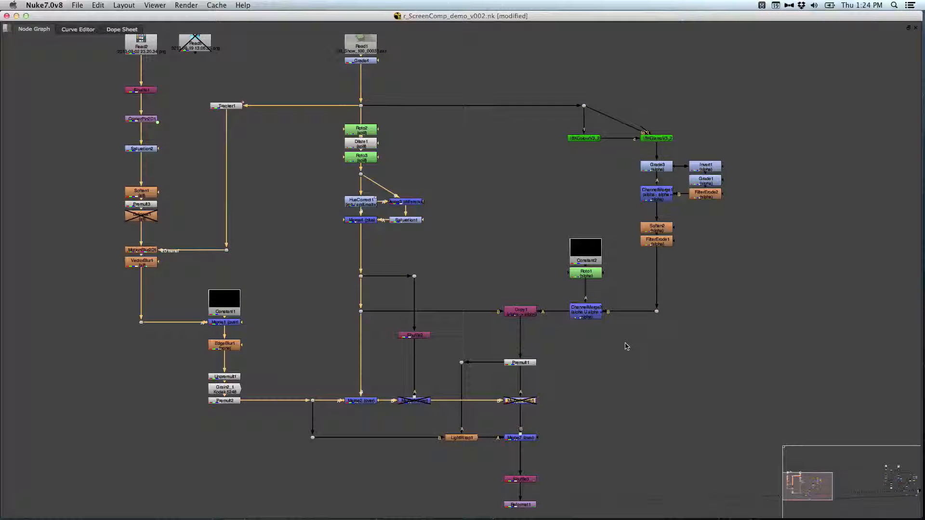
left_click_drag(571, 384, 496, 413)
key("d")
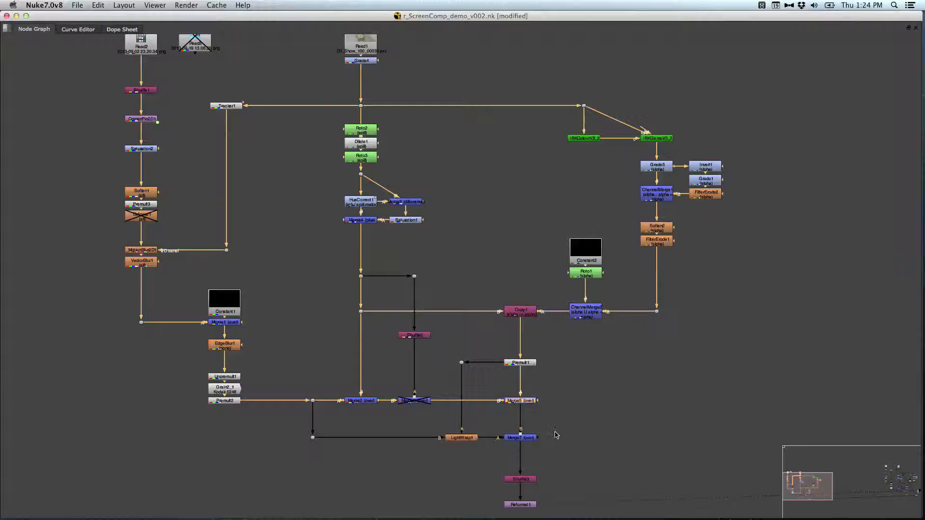
Step: Highlight the Merge7 node together with LightWrap1 and clear the selection
left_click(533, 439)
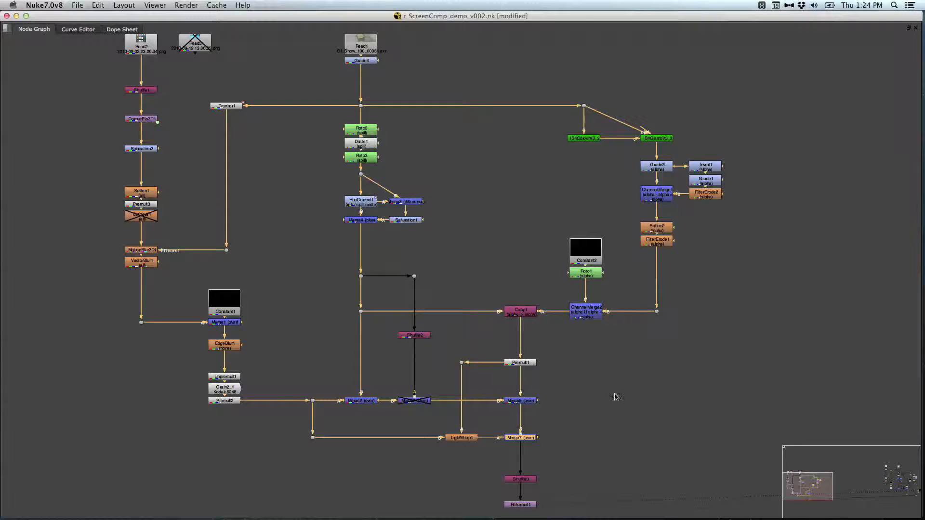
left_click_drag(558, 379, 479, 450)
left_click(602, 426)
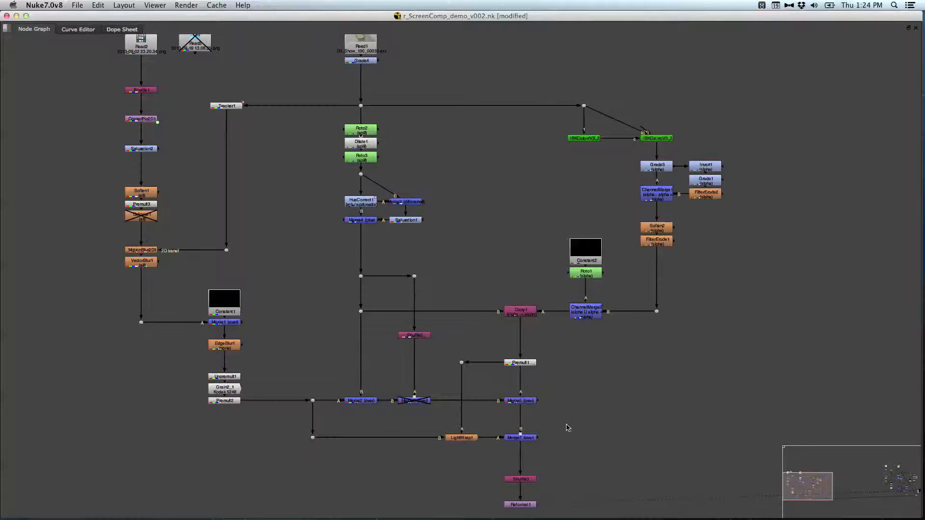
Step: Move the disabled node beneath Premult3 slightly lower in the phone image branch
key("space")
middle_click_drag(582, 373, 466, 334)
left_click_drag(320, 298, 292, 302)
middle_click_drag(277, 341, 337, 376)
key("space")
middle_click_drag(270, 311, 335, 328)
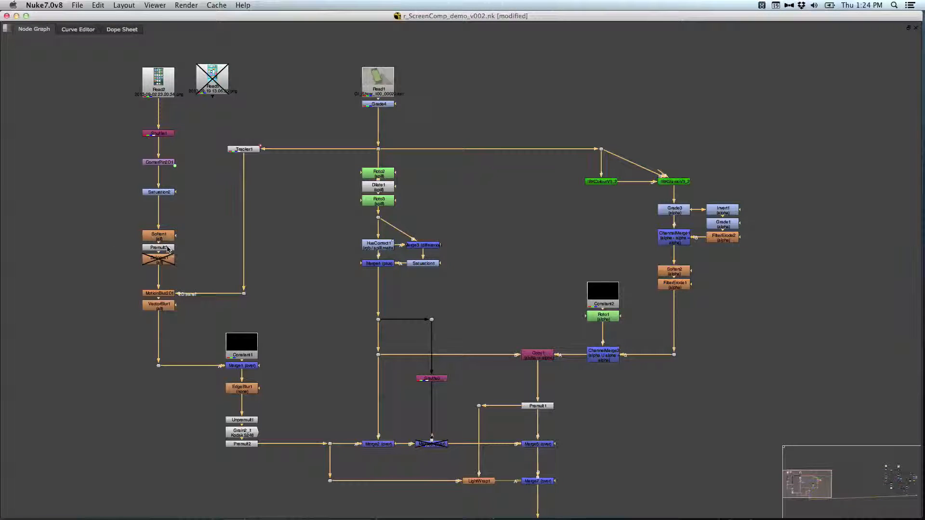
left_click_drag(165, 262, 166, 271)
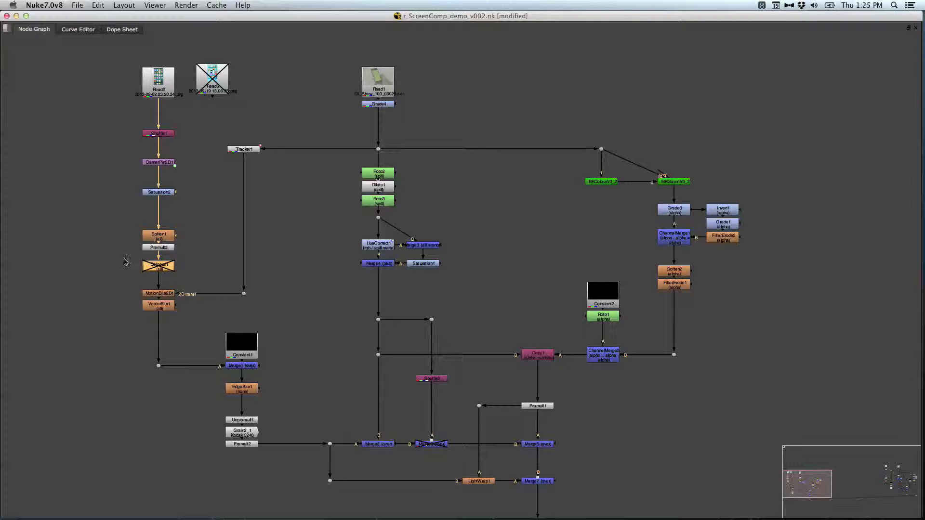
Step: Enable translation for tracks 2, 3 and 4 in Tracker1 and show its transform settings
double_click(239, 150)
left_click_drag(373, 70, 521, 75)
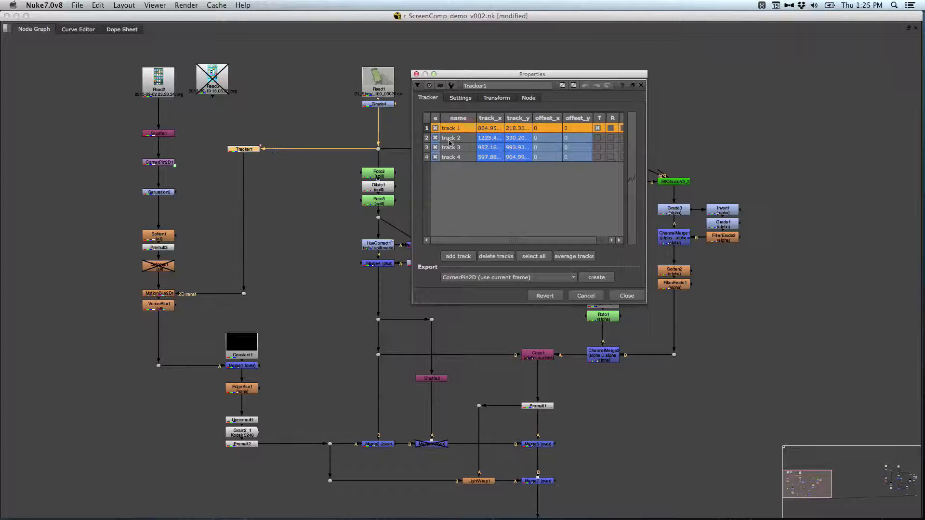
left_click(598, 137)
left_click(599, 147)
left_click(599, 157)
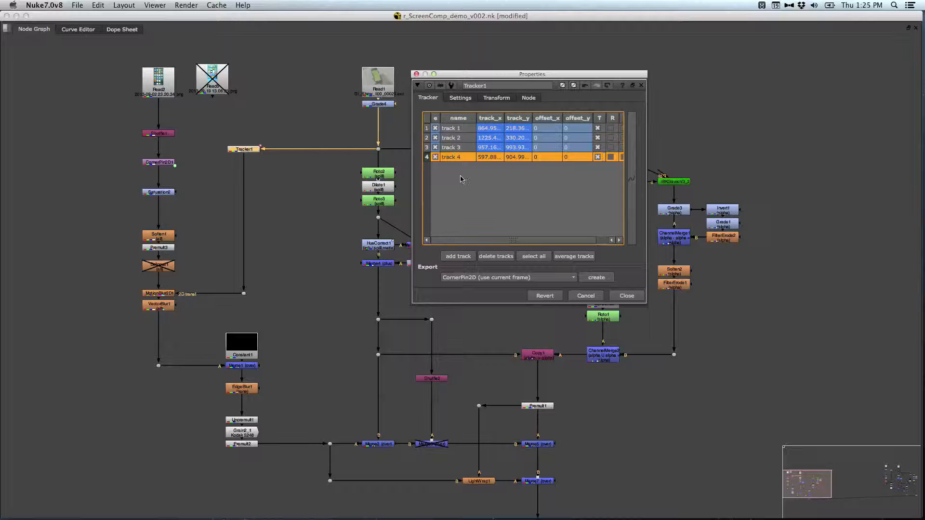
left_click(494, 98)
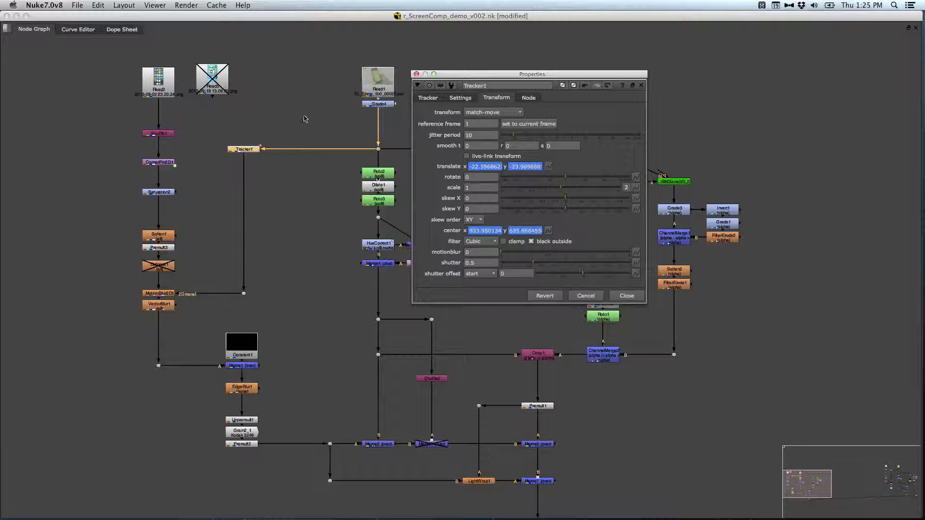
Step: View the output of Read1 and that of Grade4 with the Tracker1 overlay
left_click(295, 127)
key("space")
middle_click_drag(330, 400, 272, 465)
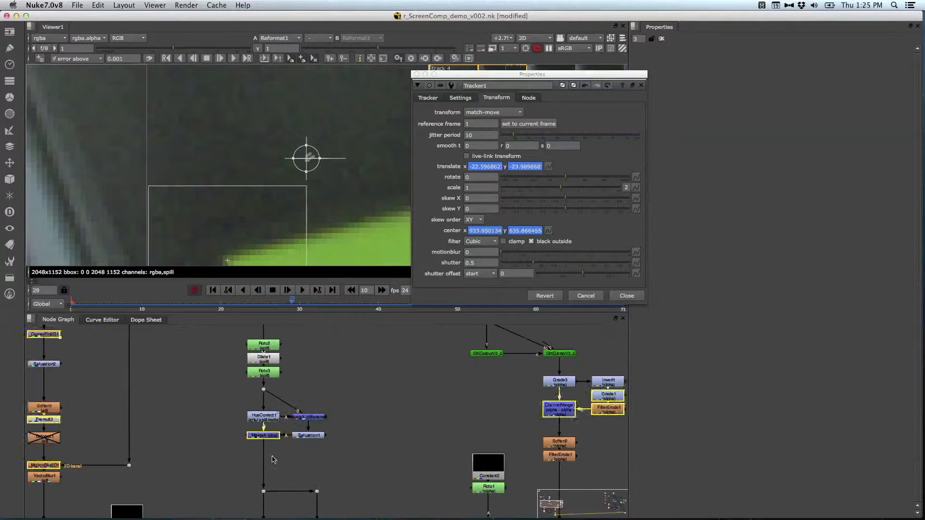
middle_click_drag(310, 374, 306, 473)
left_click(263, 352)
key("1")
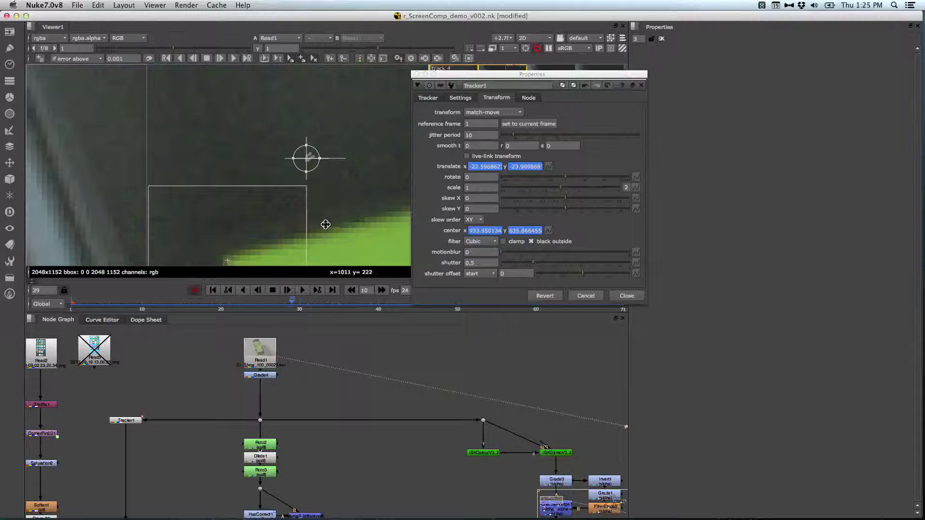
left_click(261, 376)
key("1")
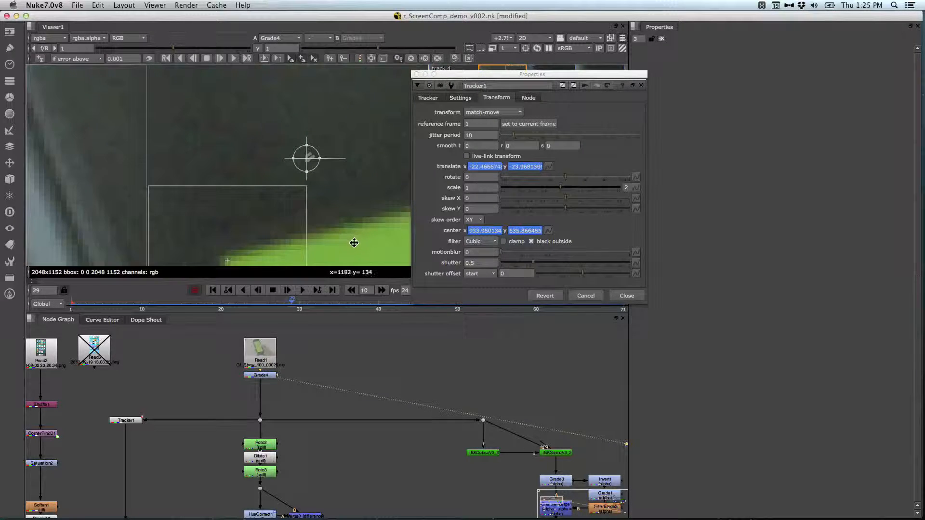
Step: Check the corner tracks against the plate up to frame 52 and close the Tracker1 properties
left_click_drag(538, 80, 680, 102)
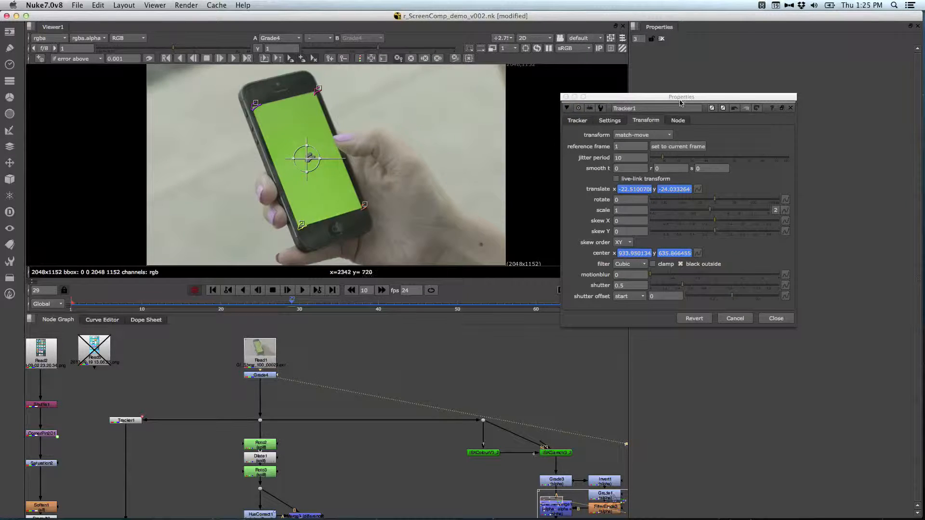
mouse_move(284, 307)
left_mouse_down()
mouse_move(448, 304)
mouse_move(277, 298)
left_mouse_up()
left_click(260, 375)
left_click_drag(343, 303, 473, 299)
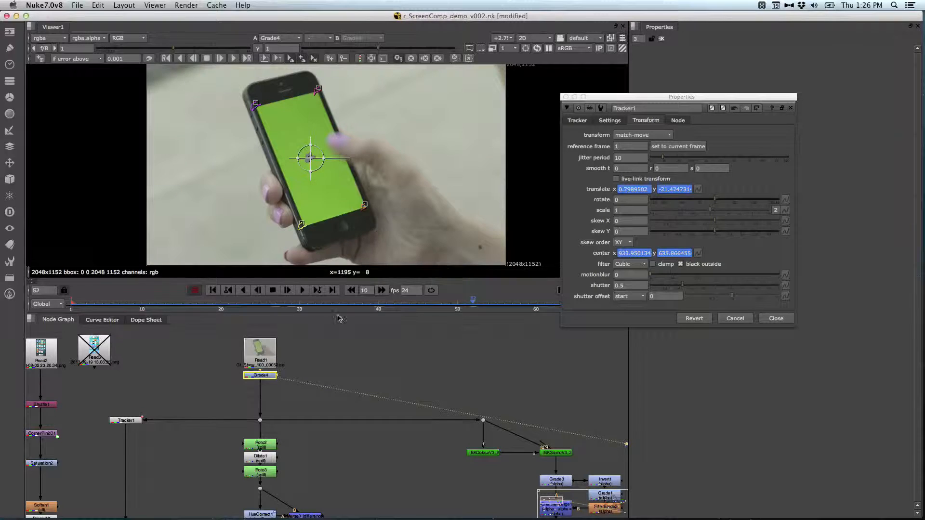
left_click(188, 482)
scroll(188, 482, "down", 5)
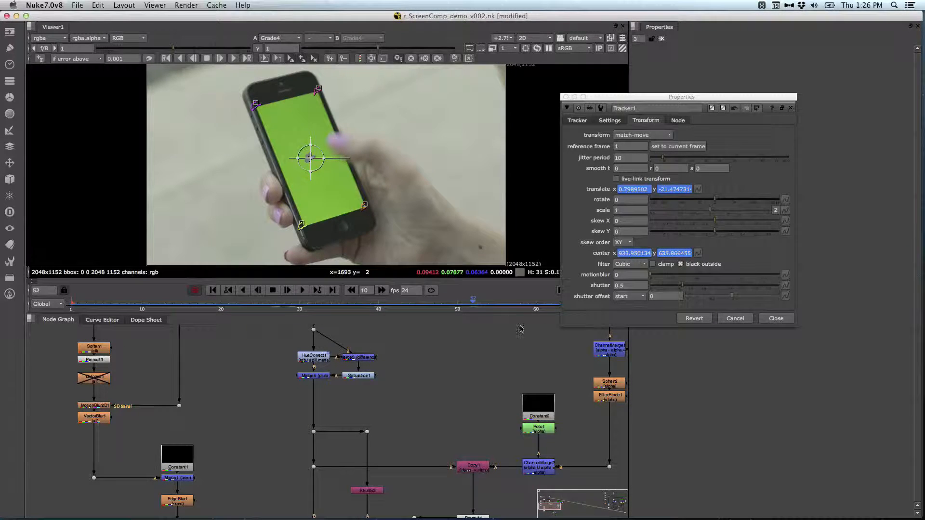
left_click(776, 319)
Step: Open the Grain2_1 properties, review its size, irregularity and intensity settings, and close them
scroll(299, 429, "down", 3)
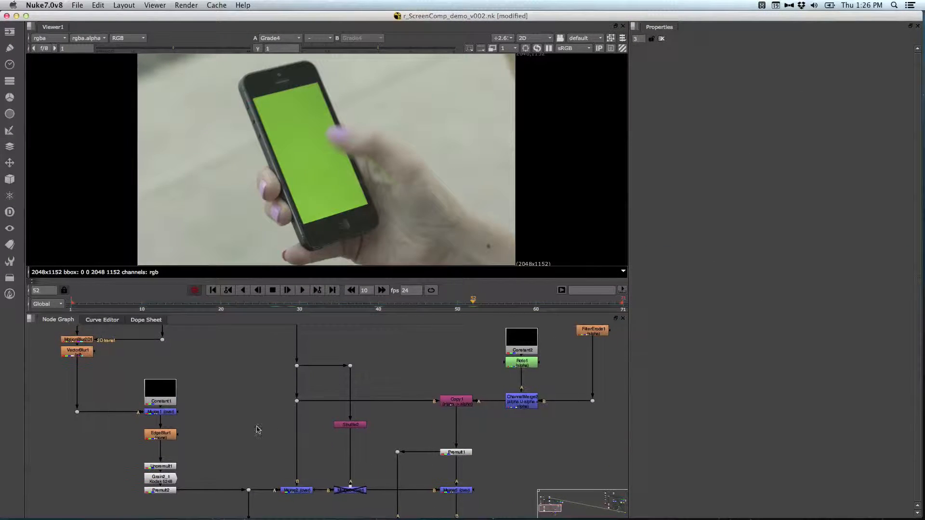
left_click_drag(211, 461, 170, 498)
left_click(190, 487)
double_click(163, 479)
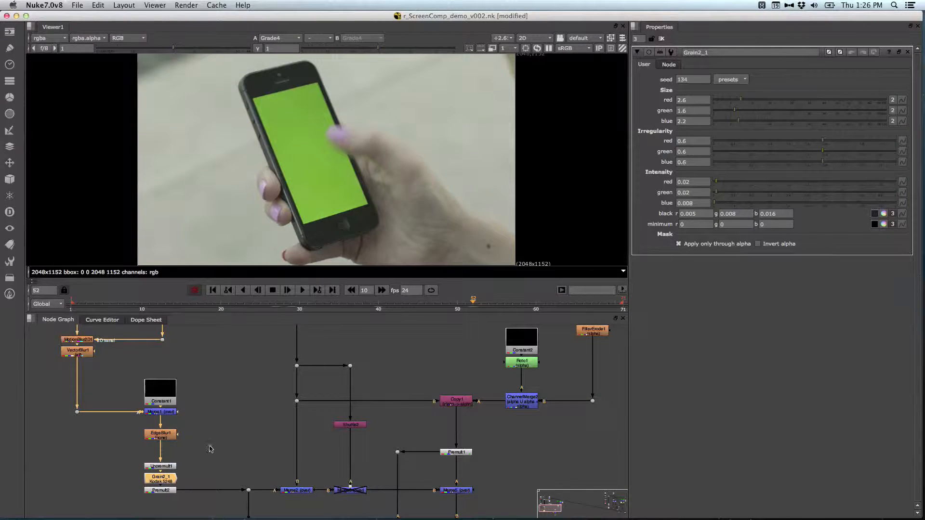
left_click(661, 39)
left_click(222, 435)
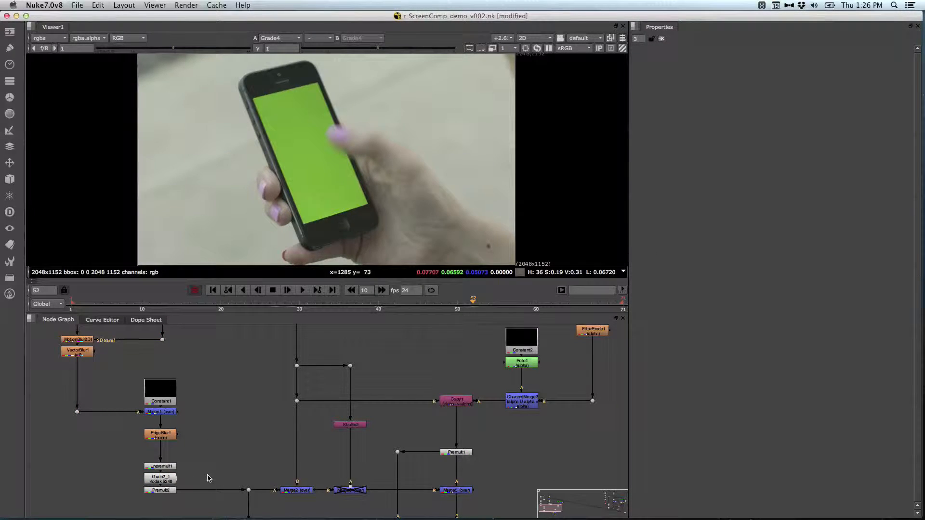
middle_click_drag(208, 475, 208, 445)
left_click(159, 449)
left_click(223, 413)
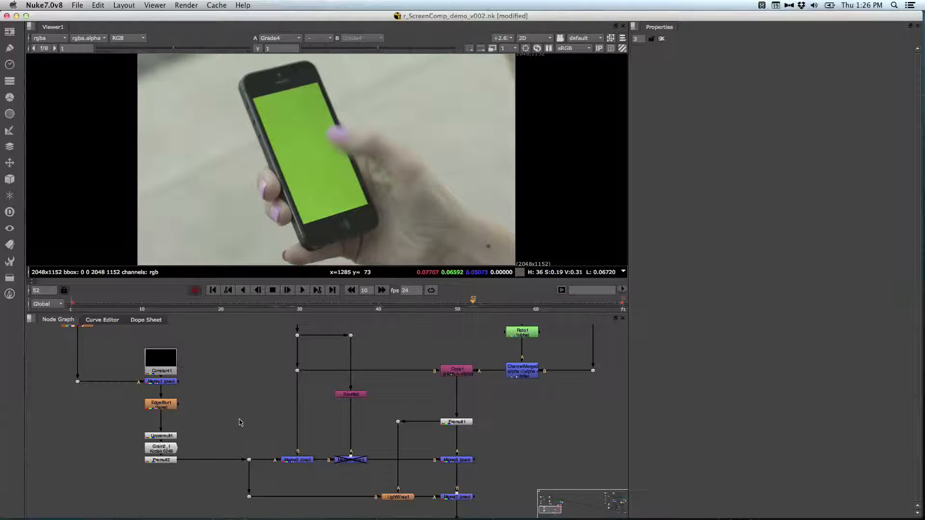
Step: View the output of Merge2 and examine the inserted phone screen in the enlarged viewer
middle_click_drag(244, 424, 259, 401)
left_click(295, 424)
key("1")
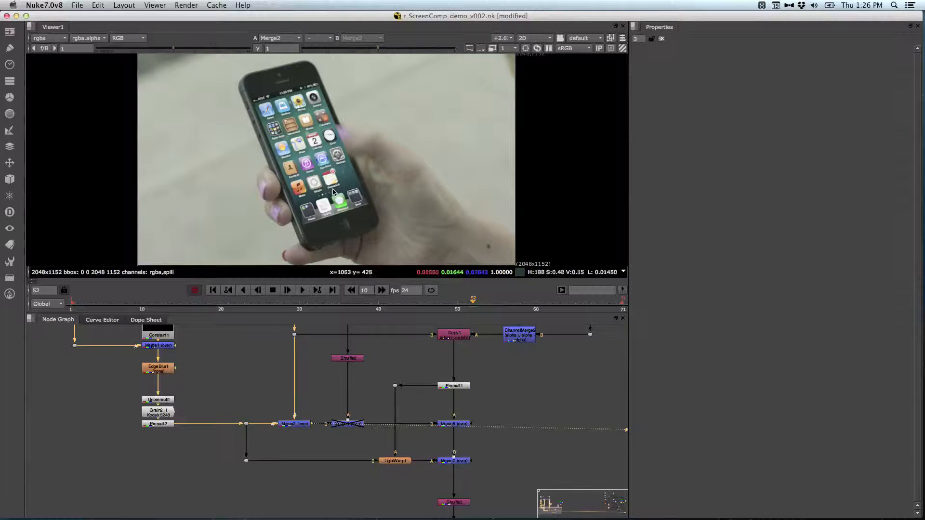
mouse_move(247, 367)
middle_mouse_down()
mouse_move(242, 436)
mouse_move(251, 374)
middle_mouse_up()
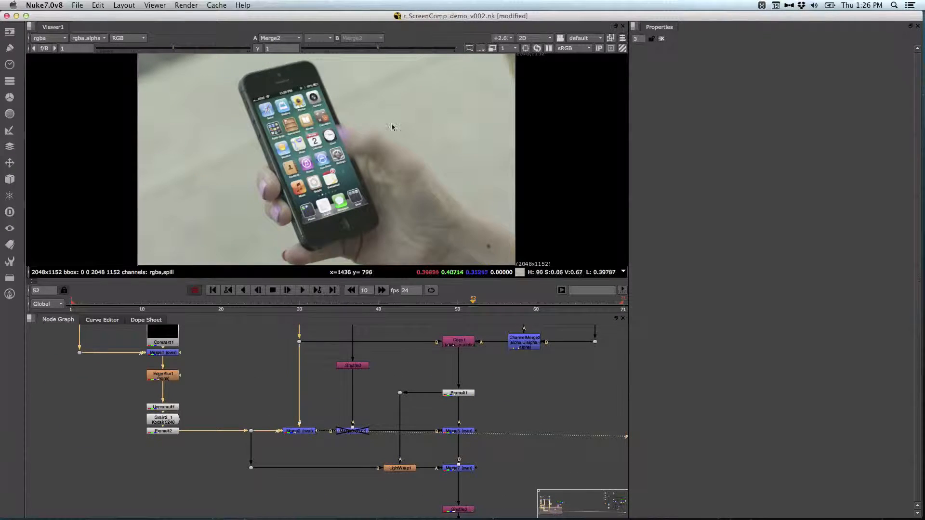
key("space")
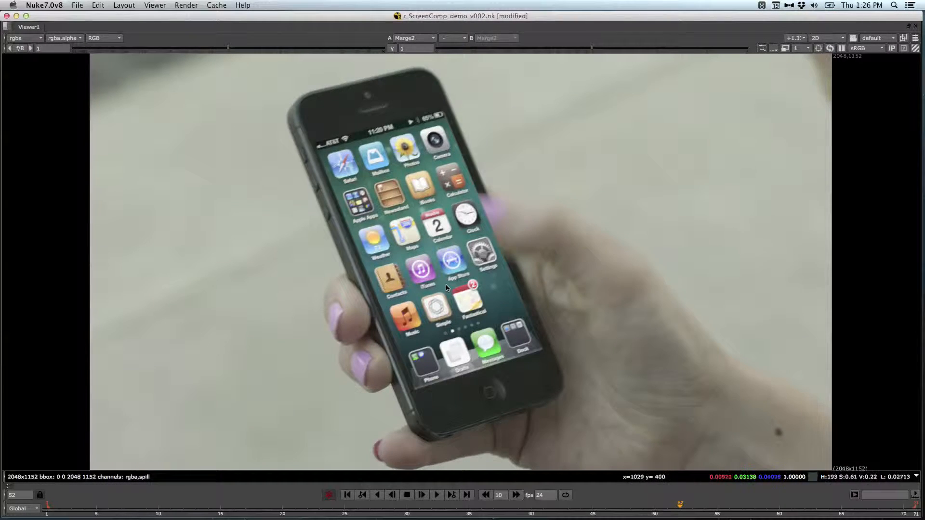
key("space")
middle_click_drag(227, 380, 265, 339)
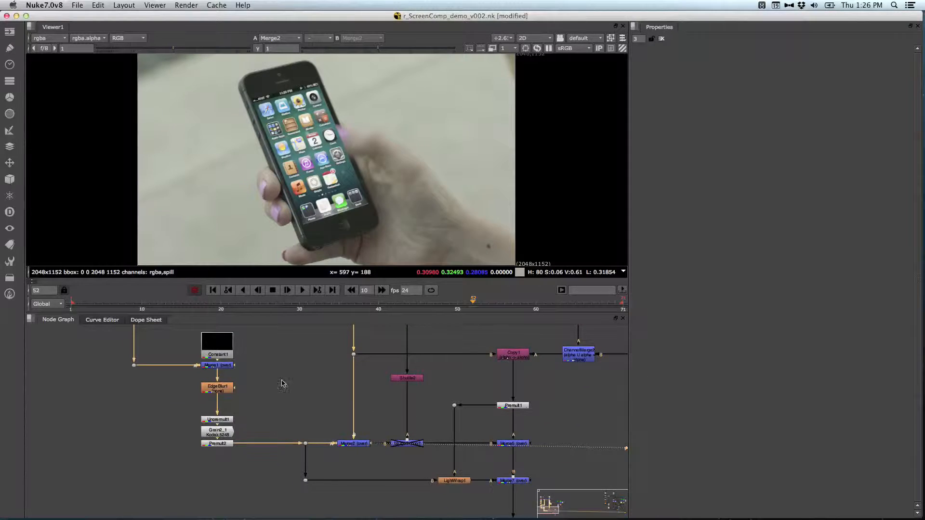
middle_click_drag(108, 389, 209, 473)
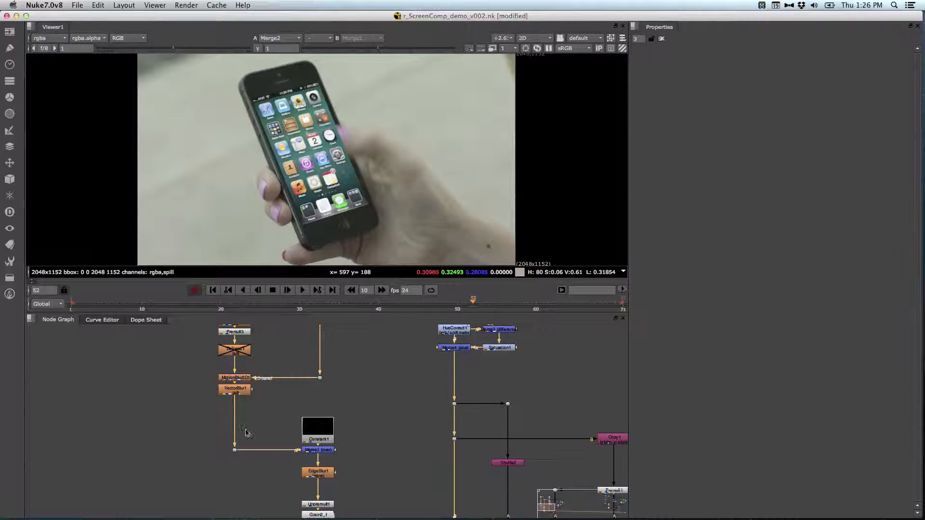
middle_click_drag(254, 421, 254, 391)
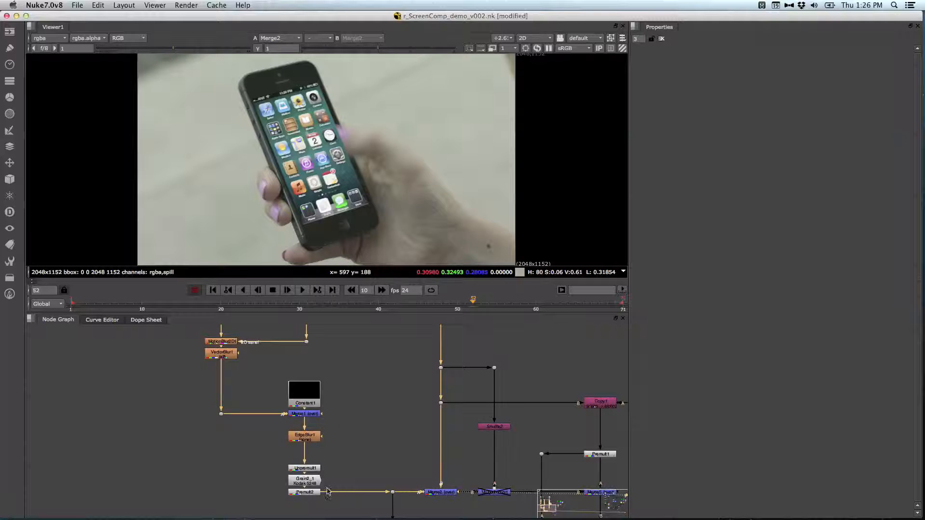
middle_click_drag(374, 422, 196, 376)
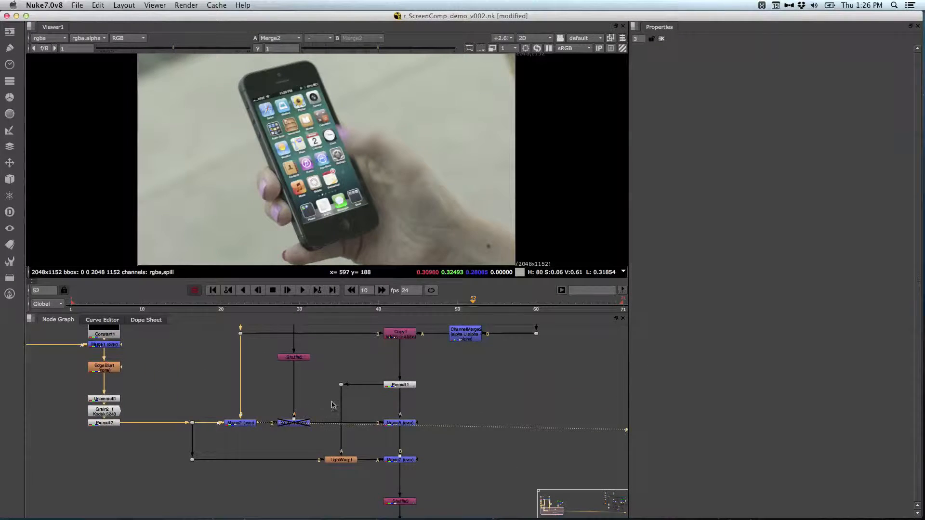
Step: View the output of Shuffle2, the clean plate feeding the disabled Merge6 node
middle_click_drag(332, 405, 328, 373)
left_click(293, 391)
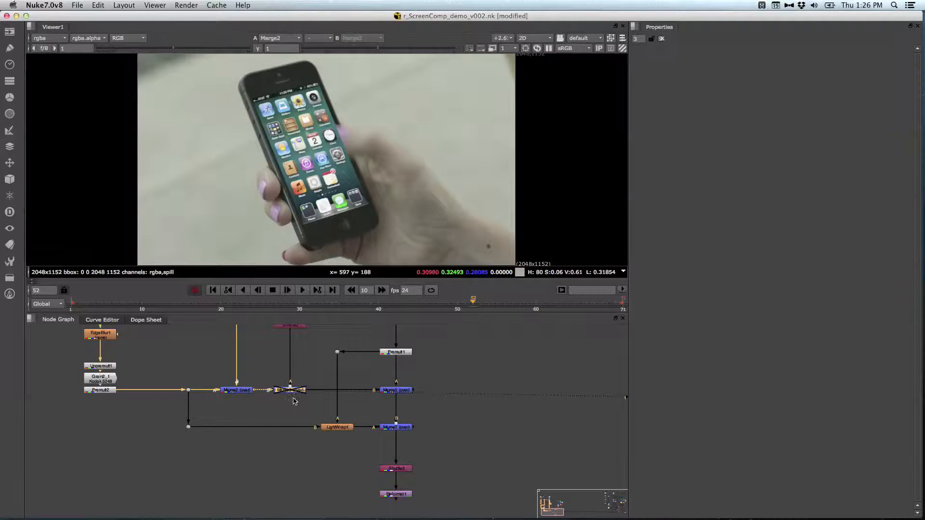
middle_click_drag(318, 364, 348, 418)
left_click(351, 428)
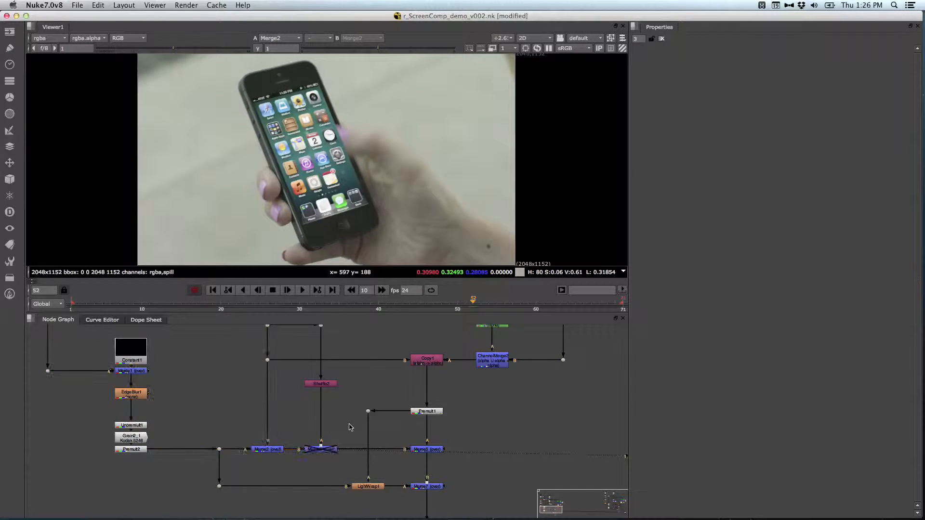
left_click_drag(356, 374, 285, 400)
left_click(362, 380)
left_click(319, 384)
key("1")
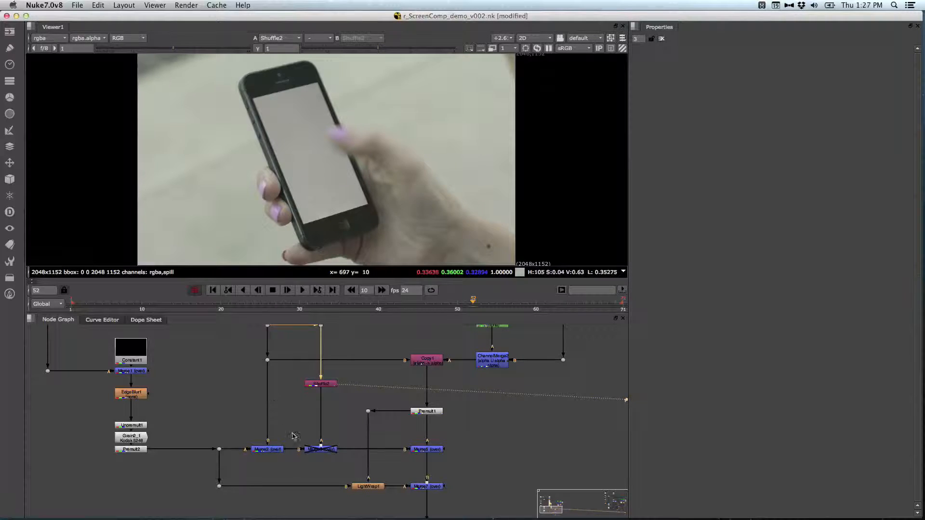
Step: Enable Merge6, review its operation and mix settings, close its properties and view its output
left_click(321, 450)
key("d")
left_click(330, 384)
left_click(321, 449)
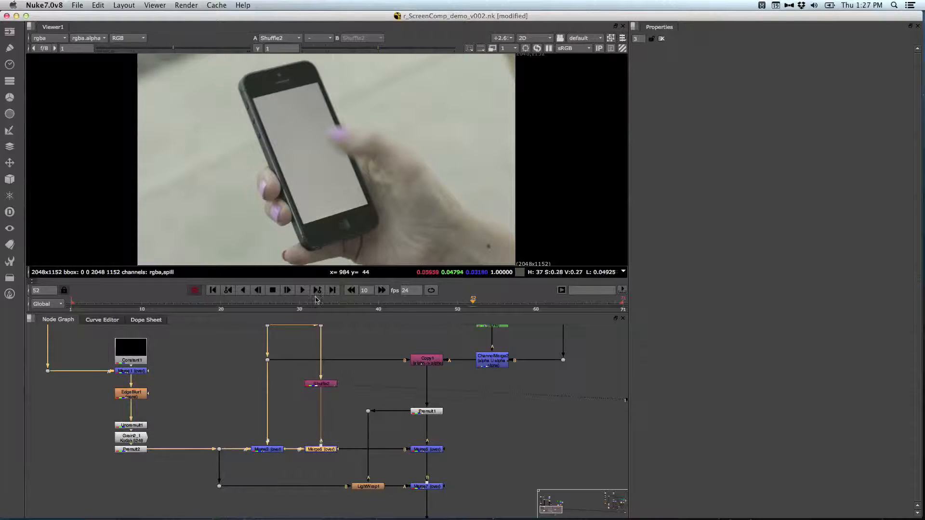
double_click(328, 450)
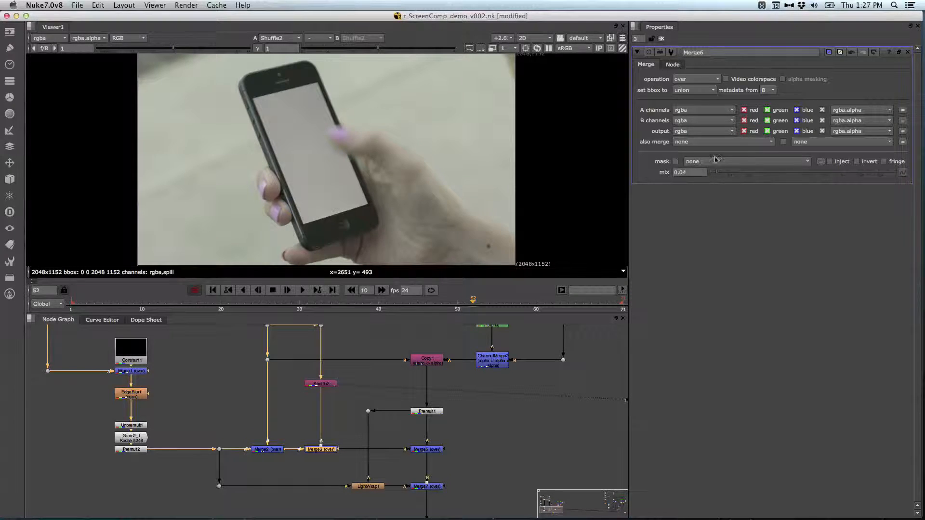
left_click(662, 39)
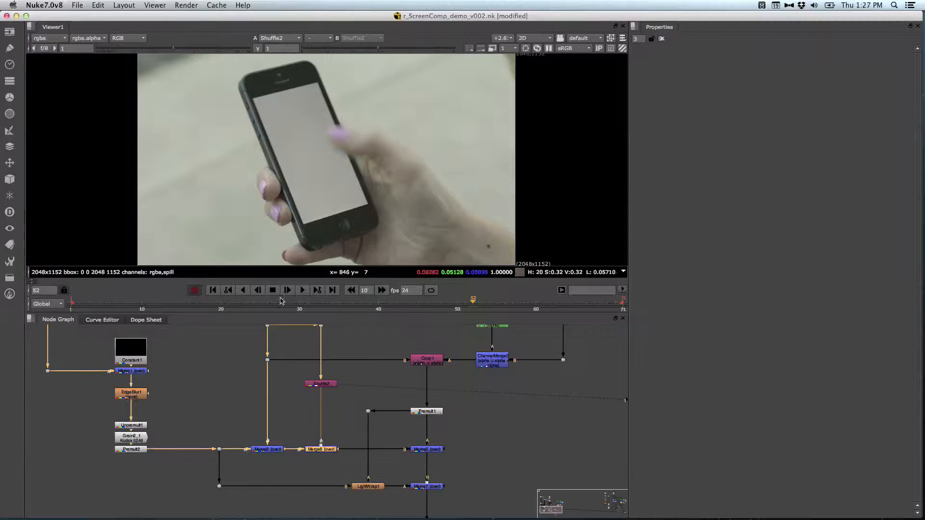
key("1")
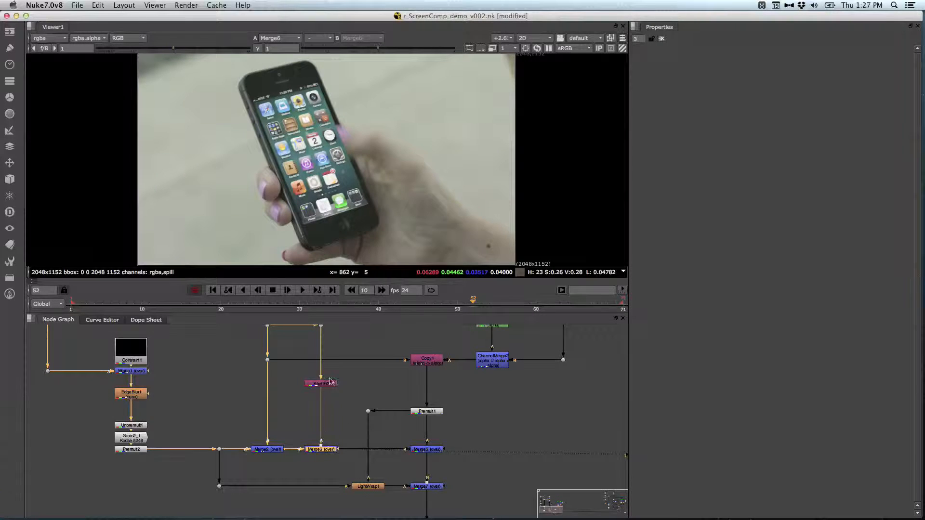
Step: Add a Grade node after Shuffle2 with gain 1.54, multiply 1.58 and gamma 0.2
left_click(328, 388)
key("1")
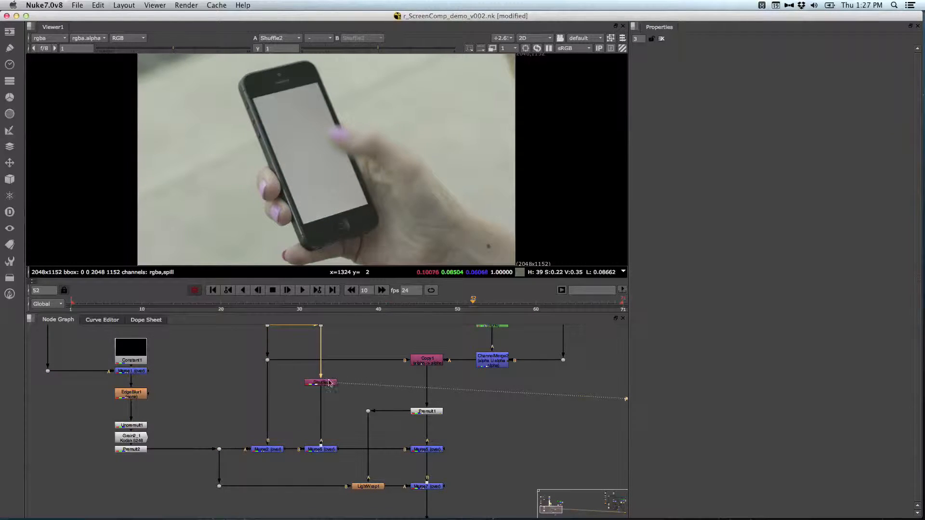
key("g")
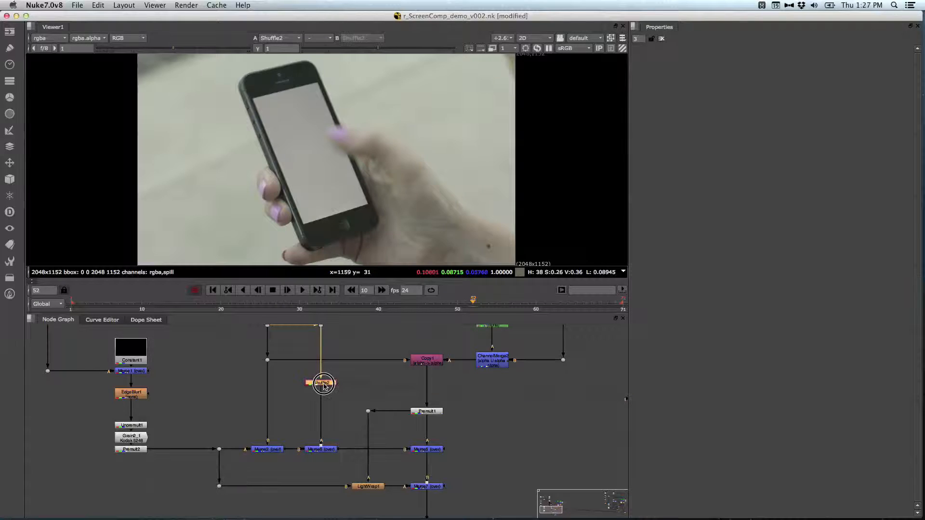
left_click_drag(794, 153, 749, 153)
left_click_drag(794, 132, 808, 132)
left_click_drag(749, 154, 734, 153)
left_click_drag(793, 121, 804, 121)
left_click_drag(734, 153, 731, 153)
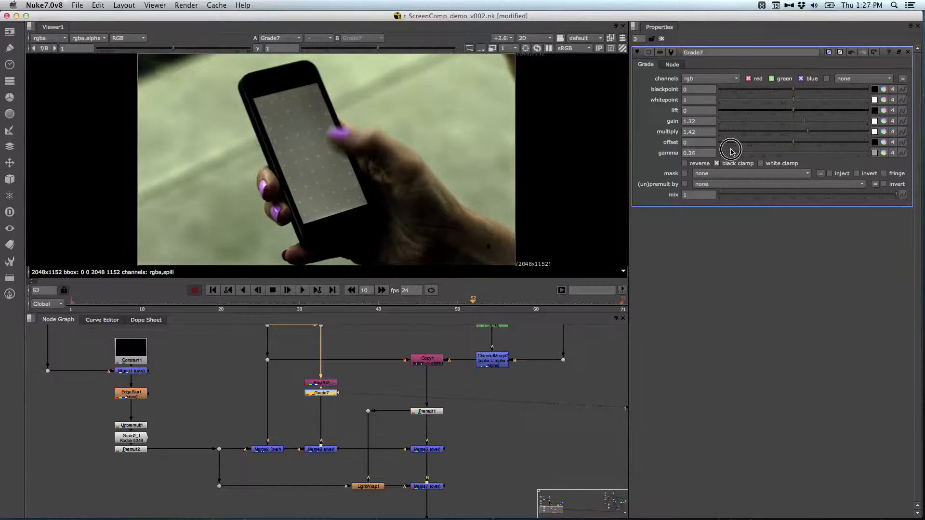
left_click_drag(804, 120, 812, 132)
left_click_drag(731, 153, 718, 153)
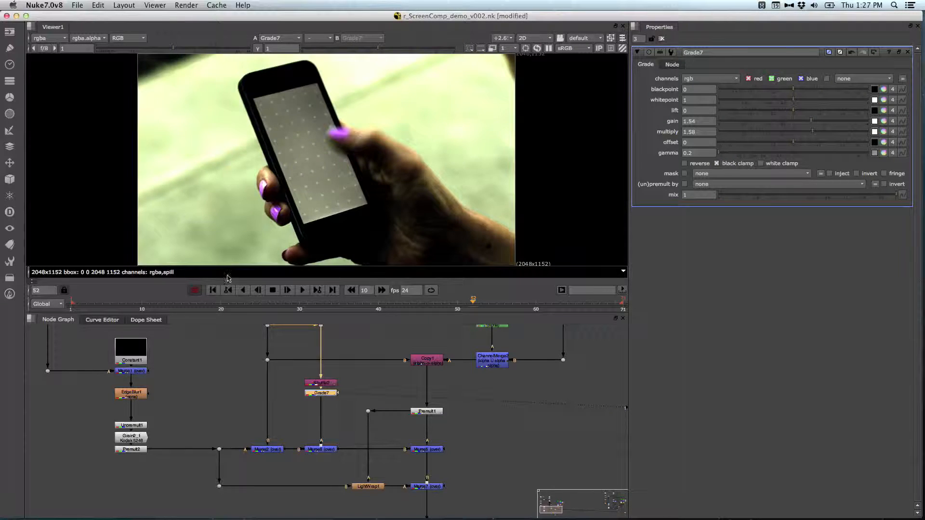
Step: Examine the boosted tracking markers at frame 39 in the enlarged viewer and set Grade7's multiply to 1.48
mouse_move(368, 304)
left_mouse_down()
mouse_move(302, 304)
mouse_move(378, 294)
left_mouse_up()
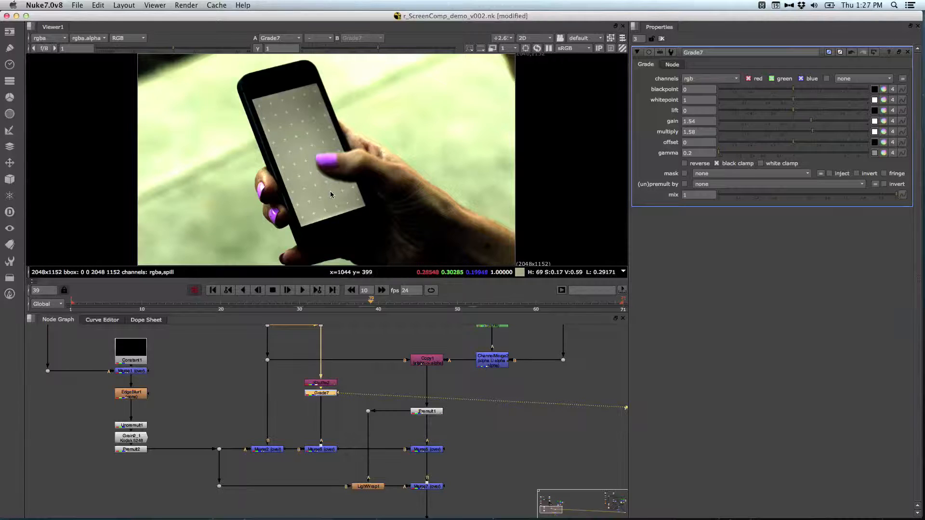
right_click(355, 239)
key("Escape")
key("space")
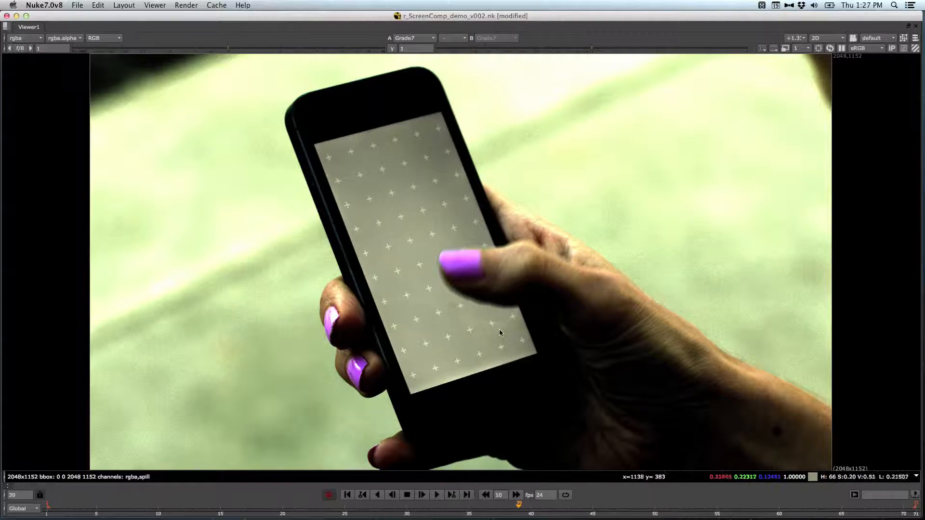
key("space")
left_click(810, 132)
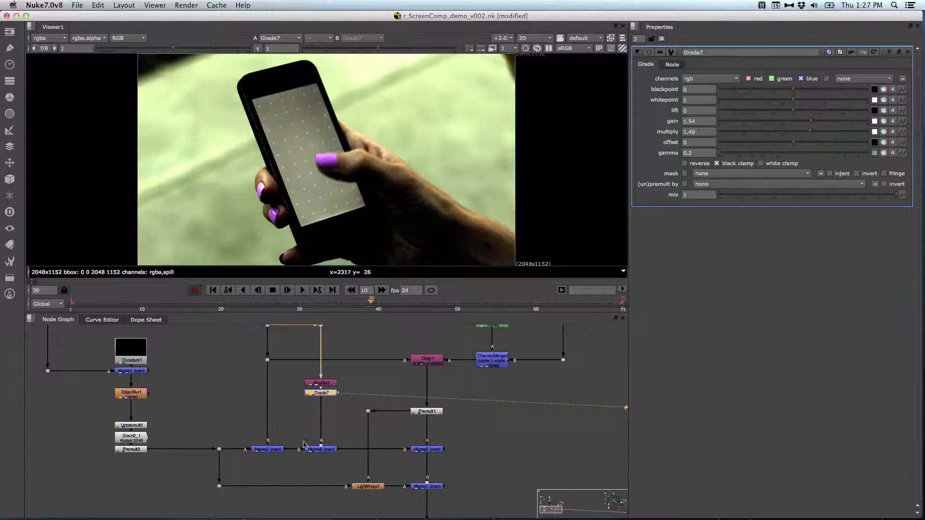
Step: View the output of Merge6 and inspect the lower phone screen up close from frame 39 to 43
middle_click_drag(328, 434, 328, 388)
left_click_drag(343, 393, 297, 425)
key("1")
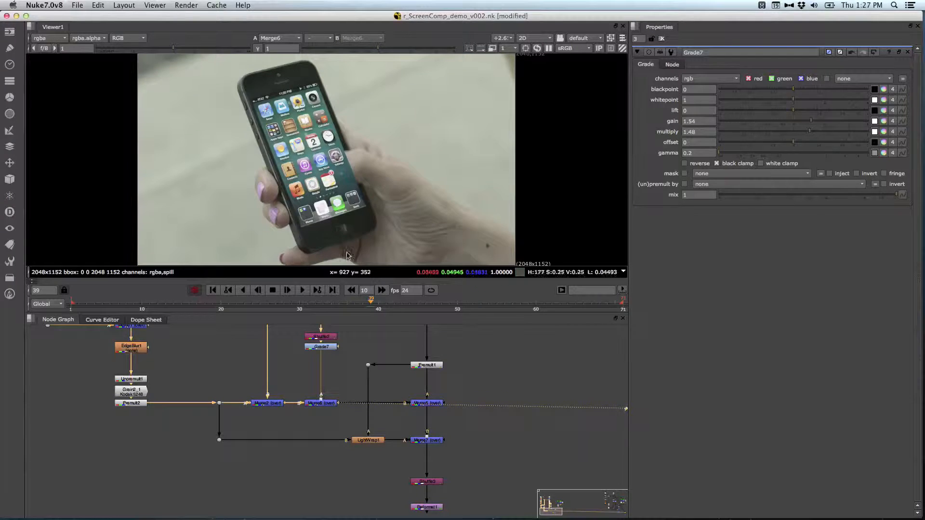
scroll(334, 198, "up", 5)
left_click(324, 404)
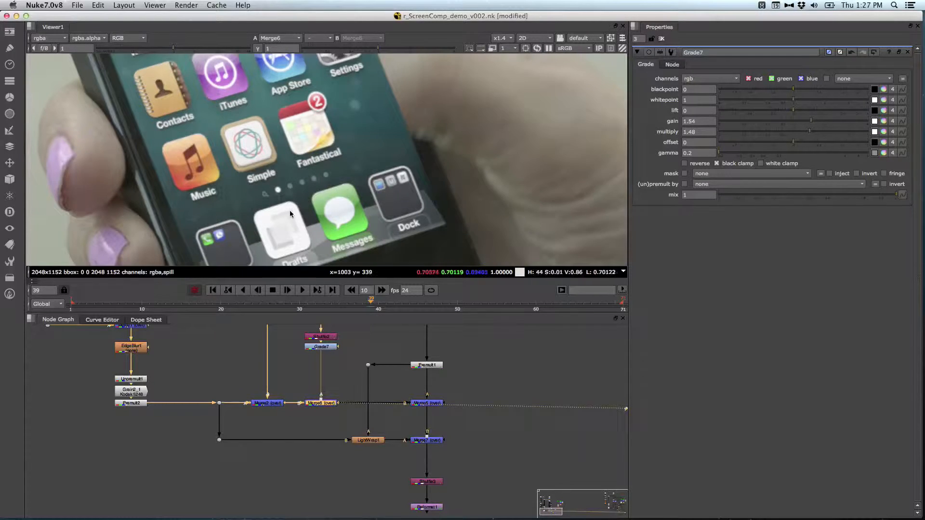
scroll(288, 211, "down", 2)
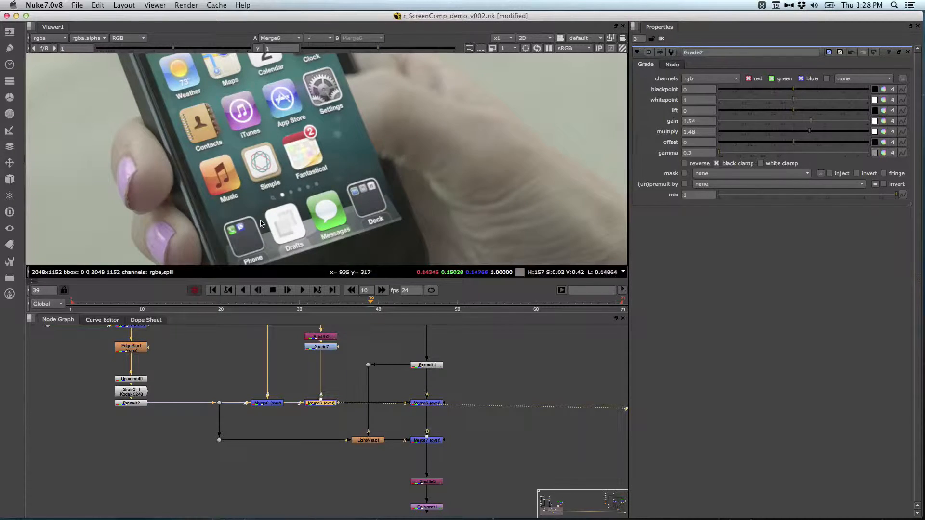
left_click_drag(369, 302, 395, 302)
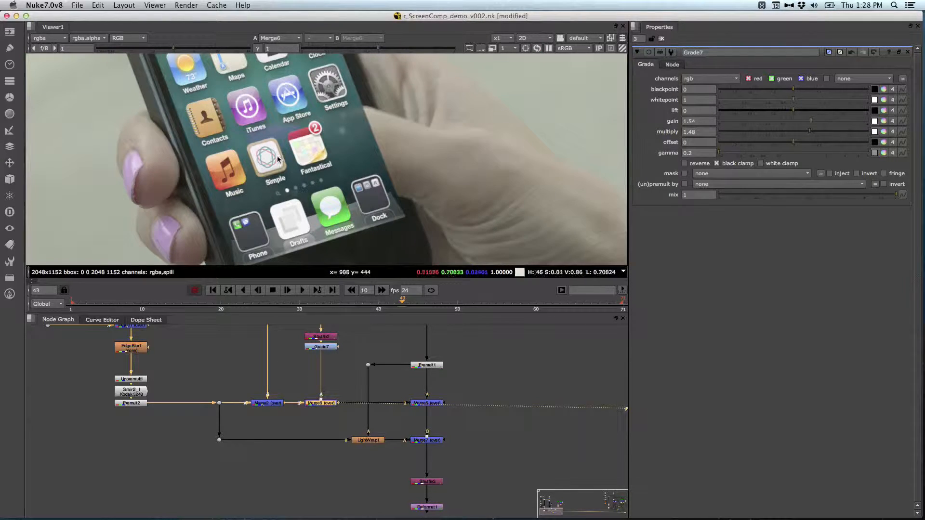
Step: Toggle Merge6 off and on to compare the upper and lower phone screen, leaving it disabled
key("d")
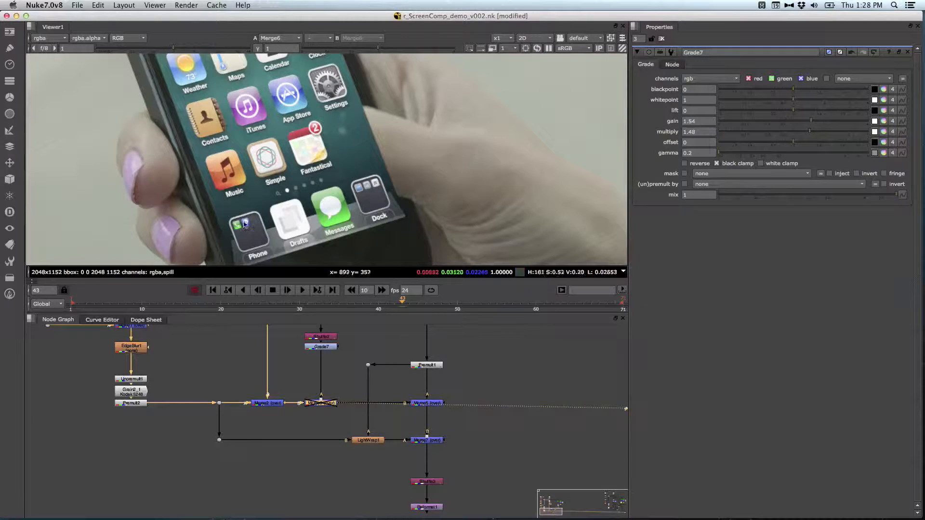
middle_click_drag(247, 114, 291, 263)
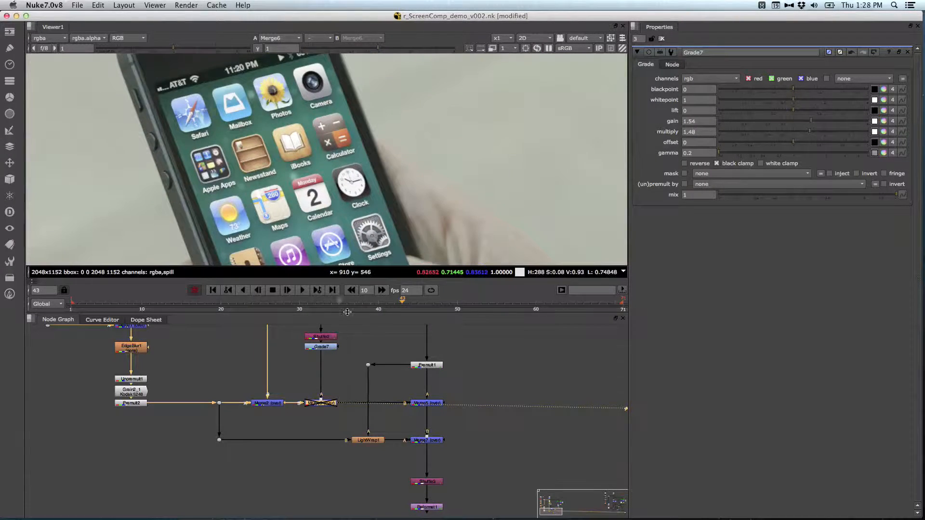
key("d")
key("d")
key("d")
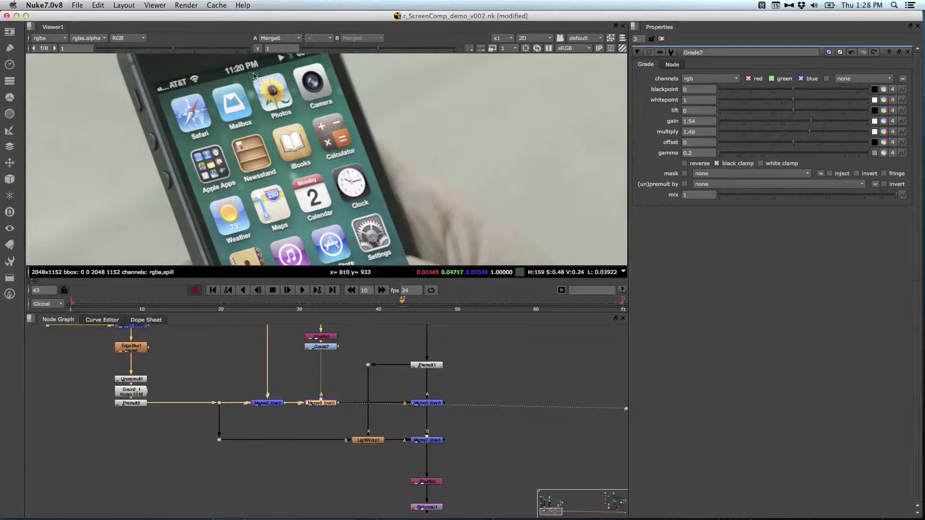
middle_click_drag(300, 144, 302, 170)
left_click_drag(345, 384, 282, 418)
key("d")
Step: Delete the Grade7 node between Shuffle2 and Merge6
left_click(326, 347)
left_click_drag(335, 351, 330, 370)
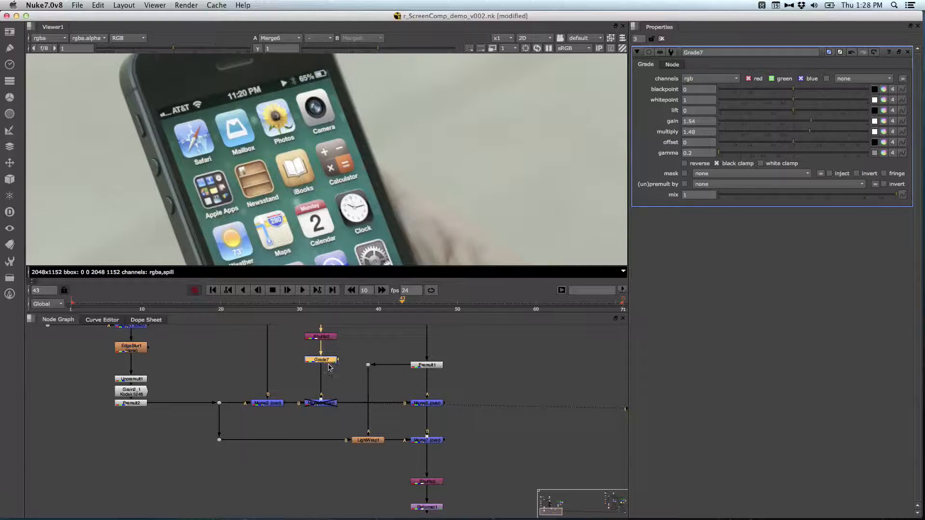
key("Delete")
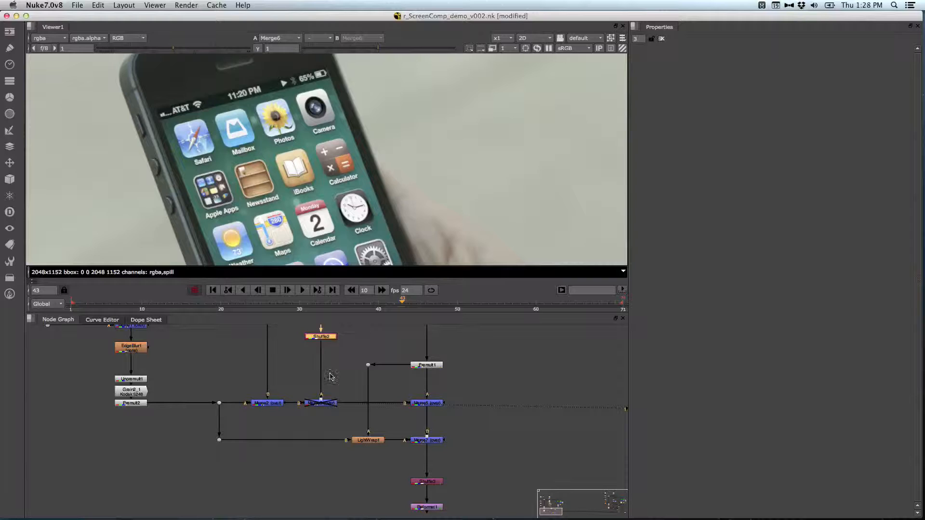
Step: View the output of Merge5 and check the thumb over the phone screen around frame 35
left_click_drag(328, 370, 339, 383)
middle_click_drag(339, 383, 292, 407)
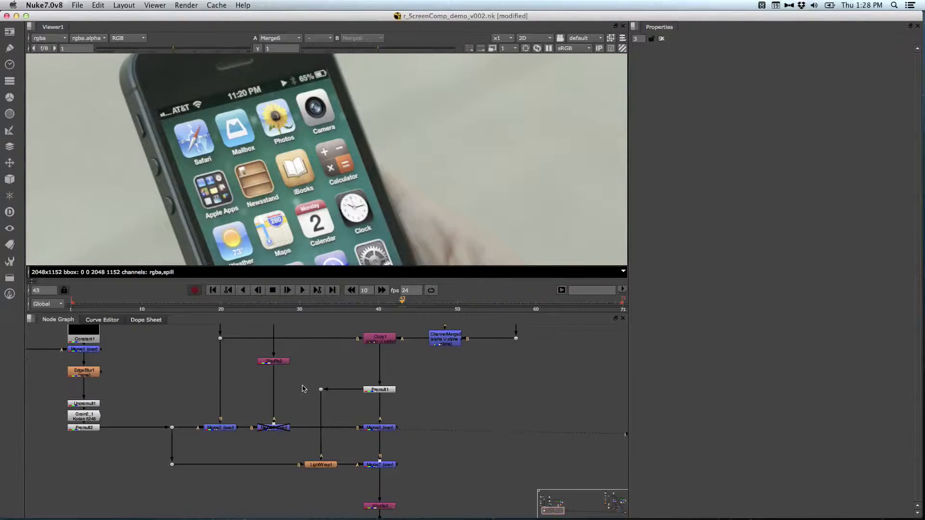
left_click(377, 428)
key("1")
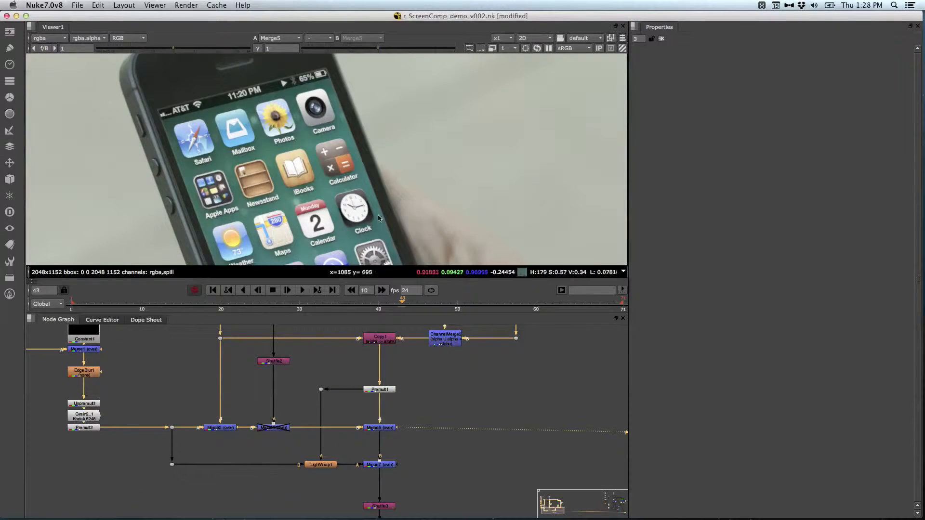
left_click_drag(348, 301, 341, 301)
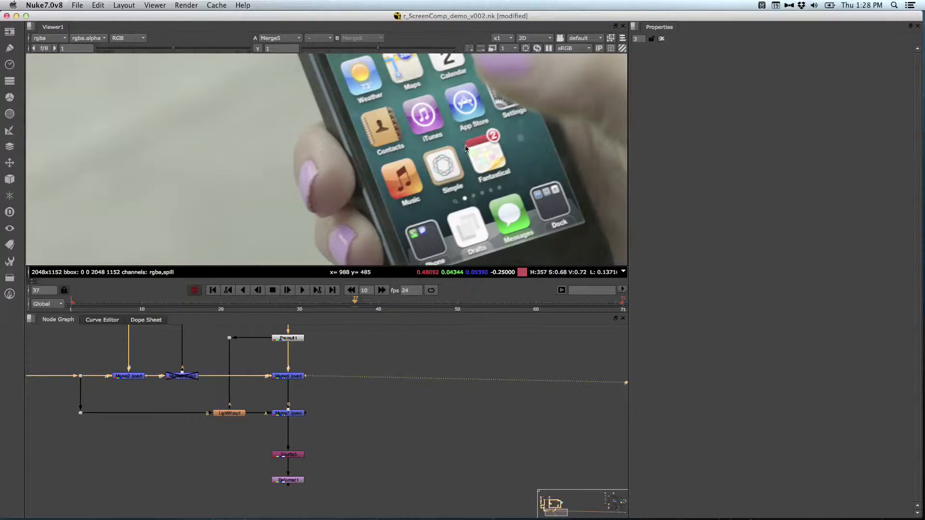
middle_click_drag(487, 142, 393, 205)
middle_click_drag(404, 149, 384, 204)
Step: Examine the thumb's edges over the app icons at frame 37 in the enlarged viewer
left_click(349, 401)
middle_click_drag(348, 407, 374, 471)
key("space")
middle_click_drag(339, 420, 381, 278)
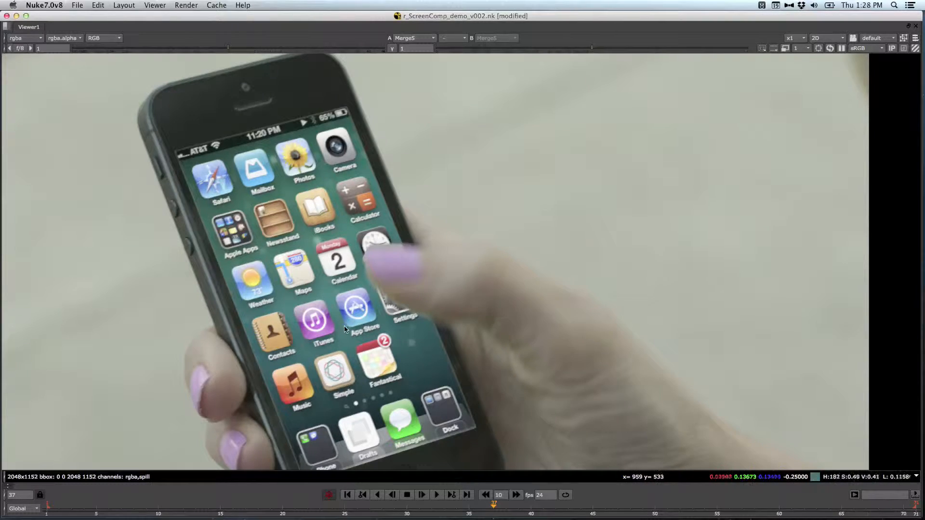
key("space")
middle_click_drag(430, 76, 420, 274)
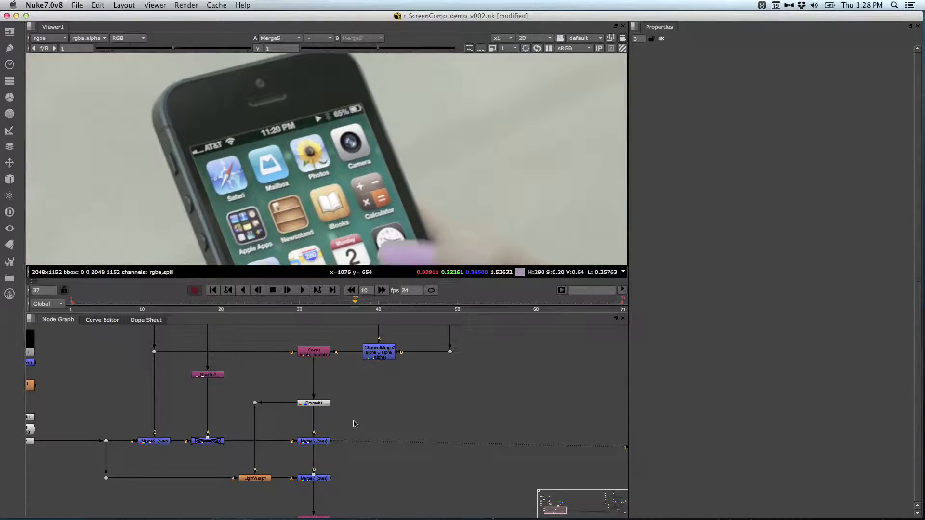
Step: Toggle Merge5 off and on to compare the screen with and without the keyed thumb, leaving it enabled
left_click_drag(348, 419, 306, 454)
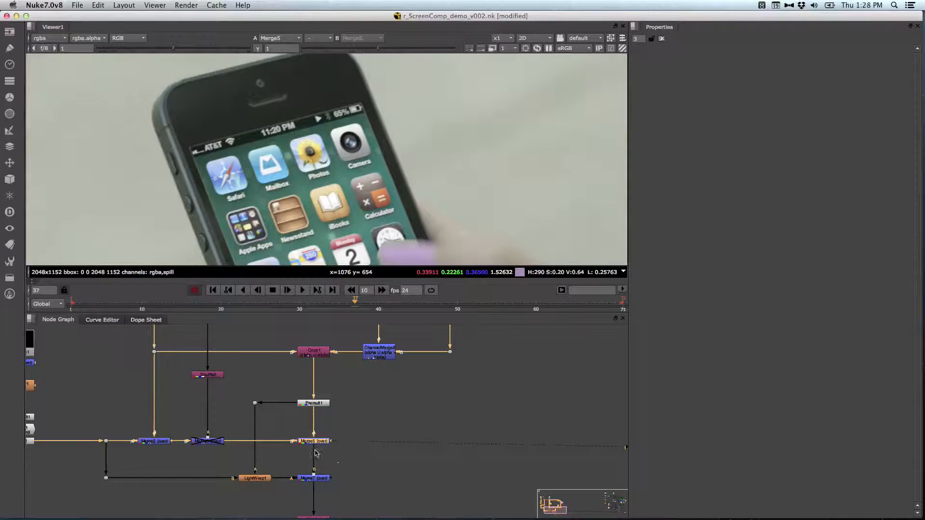
key("d")
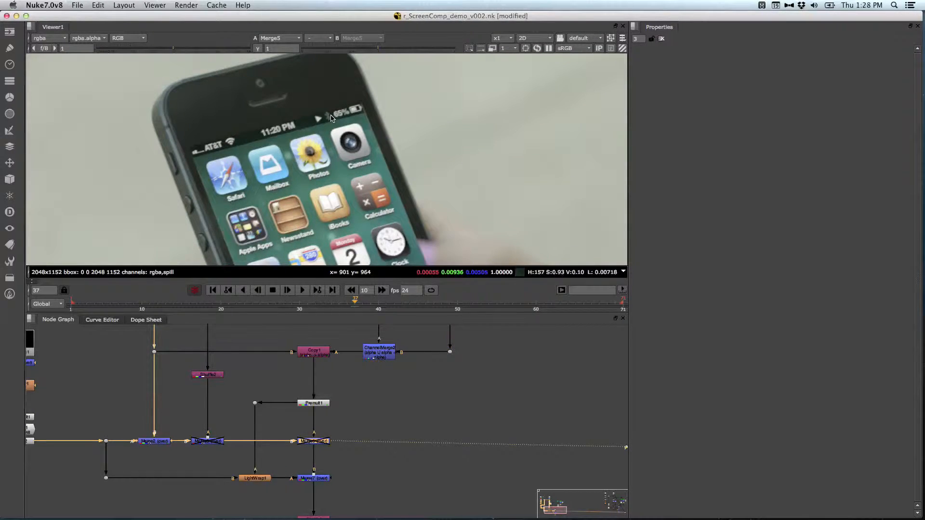
key("d")
key("d")
key("d")
key("d")
key("d")
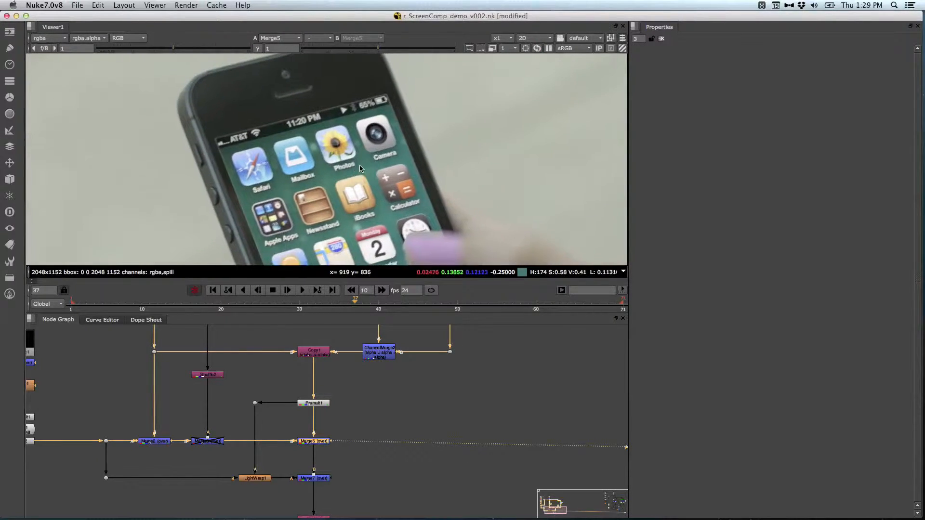
Step: Insert a RotoPaint node between Copy1 and Premult1 and set its output to alpha
middle_click_drag(516, 370, 498, 449)
middle_click_drag(515, 396, 509, 357)
middle_click_drag(498, 230, 440, 173)
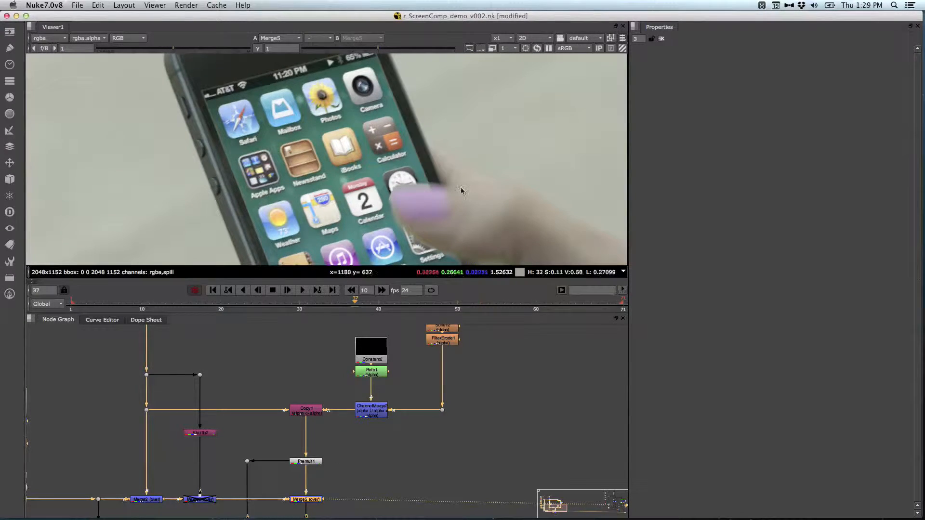
left_click(300, 414)
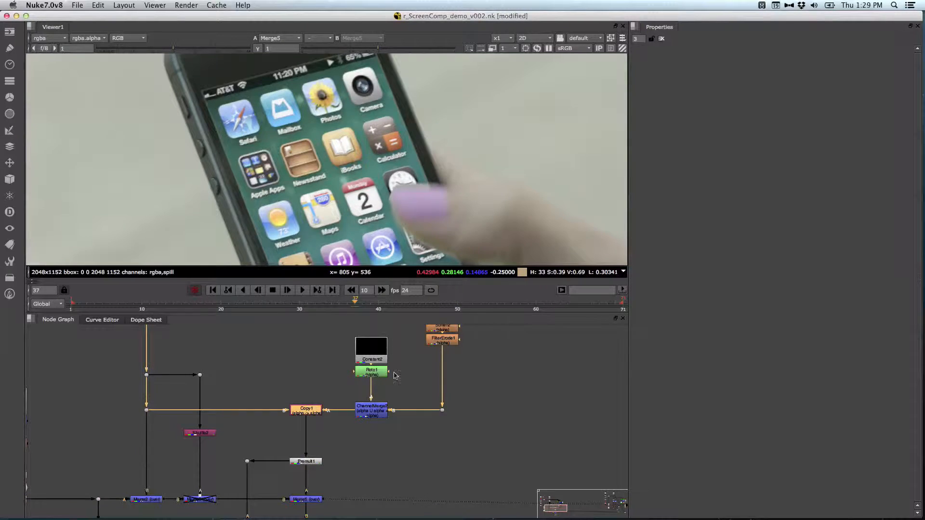
key("p")
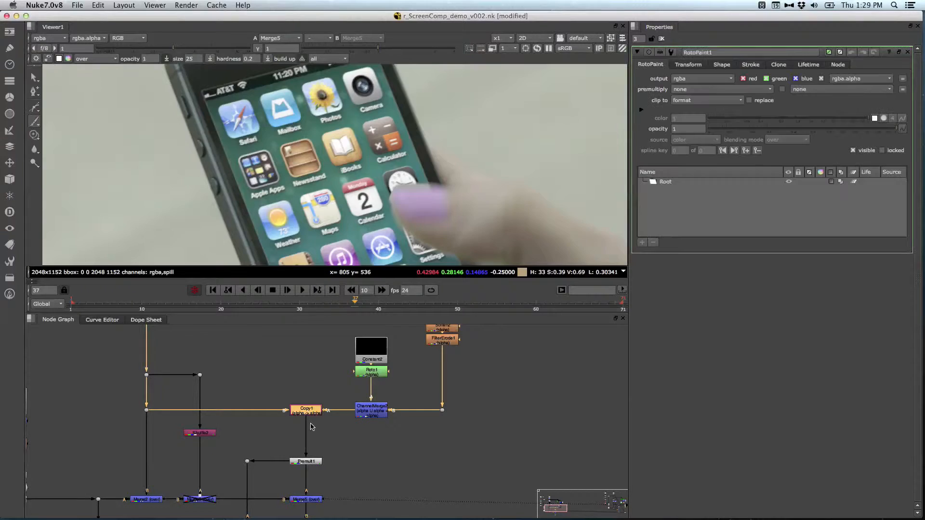
left_click(709, 79)
left_click(698, 107)
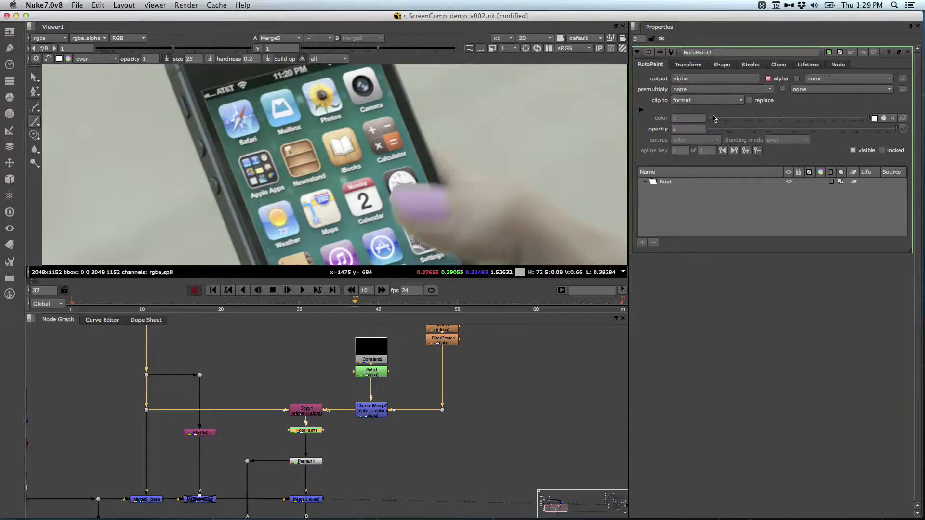
Step: Set the RotoPaint brush colour's alpha to 0 and the brush size to 69
left_click(59, 58)
left_click_drag(793, 167, 762, 332)
middle_click_drag(320, 125, 323, 168)
left_click_drag(316, 163, 348, 159, "shift")
Step: Paint zero-alpha strokes over the background along the phone's upper left and right edges at frame 37
mouse_move(200, 136)
left_mouse_down()
mouse_move(372, 96)
mouse_move(424, 207)
left_mouse_up()
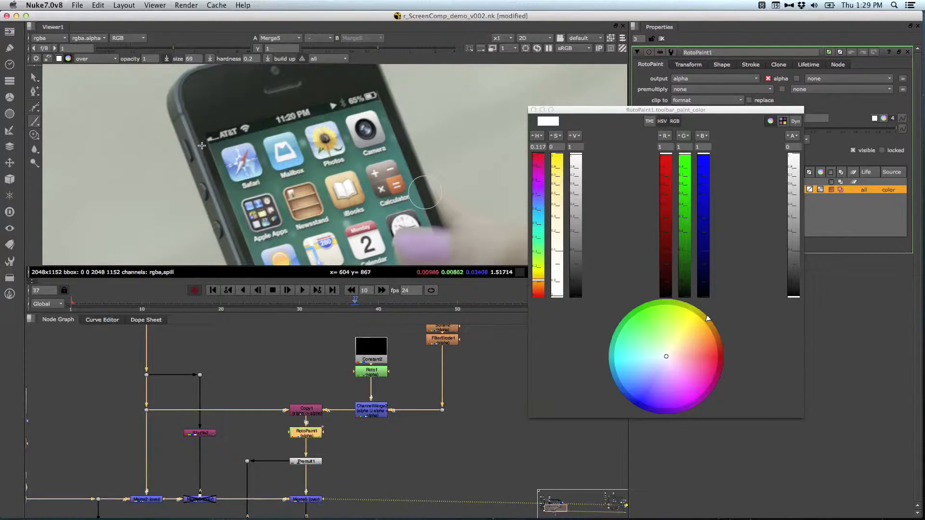
left_click_drag(252, 248, 199, 135)
middle_click_drag(203, 139, 204, 124)
left_click(204, 124)
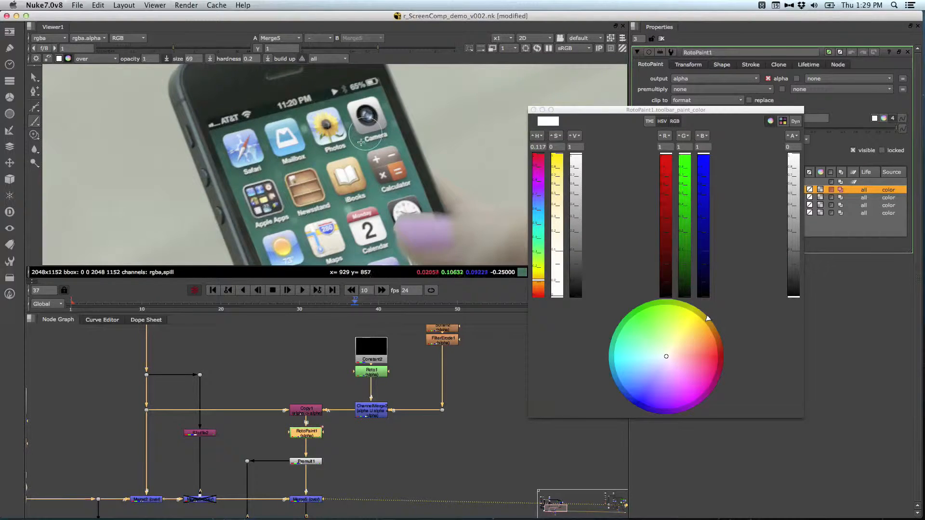
left_click_drag(428, 194, 430, 199)
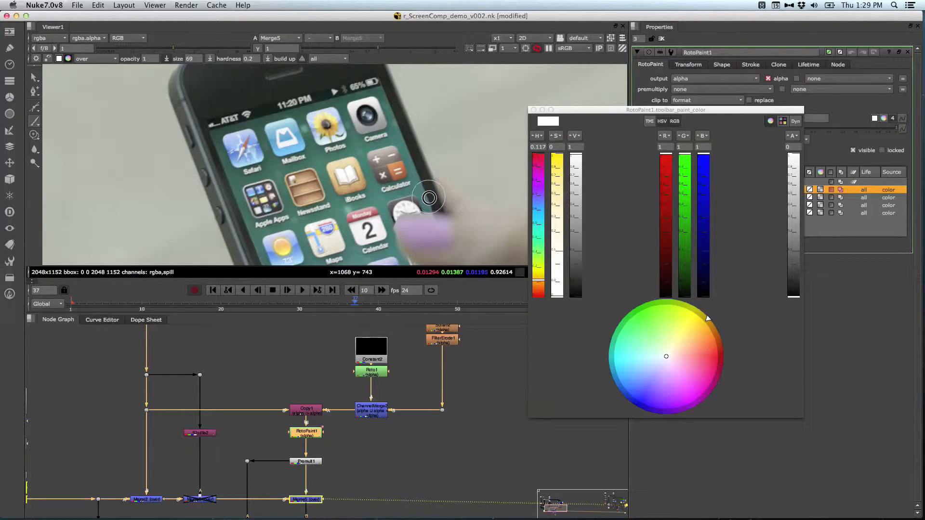
Step: Paint zero-alpha strokes down the phone's lower left and right edges, and close the colour picker and node properties
middle_click_drag(337, 197, 293, 130)
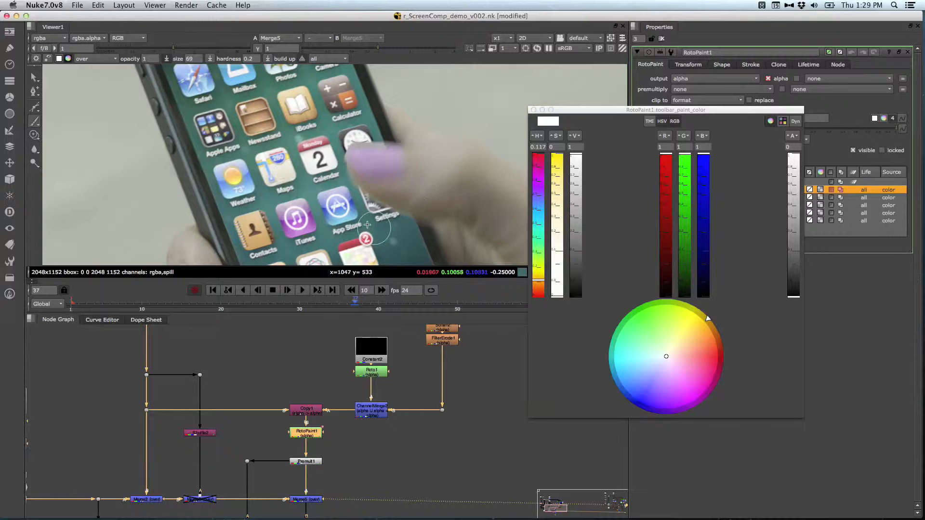
middle_click_drag(364, 222, 372, 183)
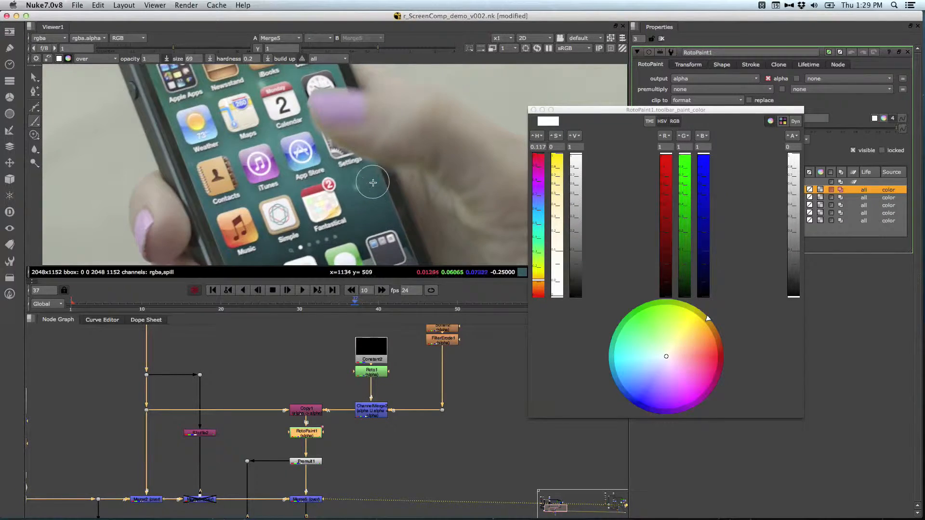
left_click_drag(387, 182, 417, 259)
left_click_drag(172, 128, 222, 257)
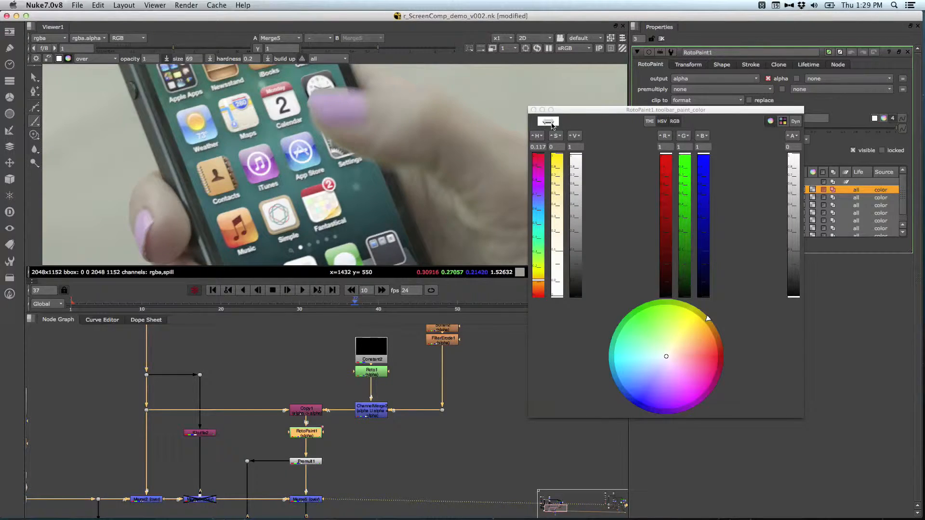
left_click(533, 111)
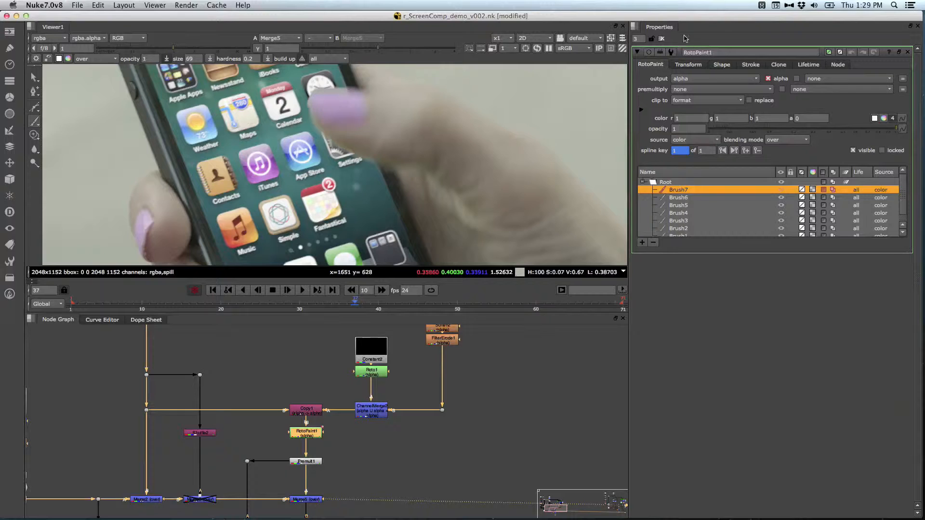
left_click(661, 39)
Step: Toggle RotoPaint1 off and on to compare the phone's edges with and without the alpha painting, leaving it enabled
middle_click_drag(416, 167, 453, 241)
middle_click_drag(443, 175, 463, 199)
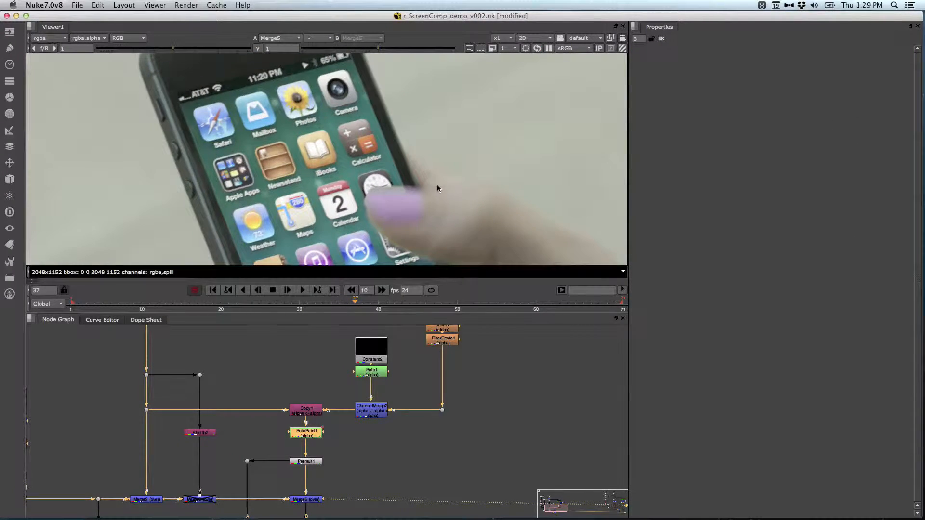
key("minus")
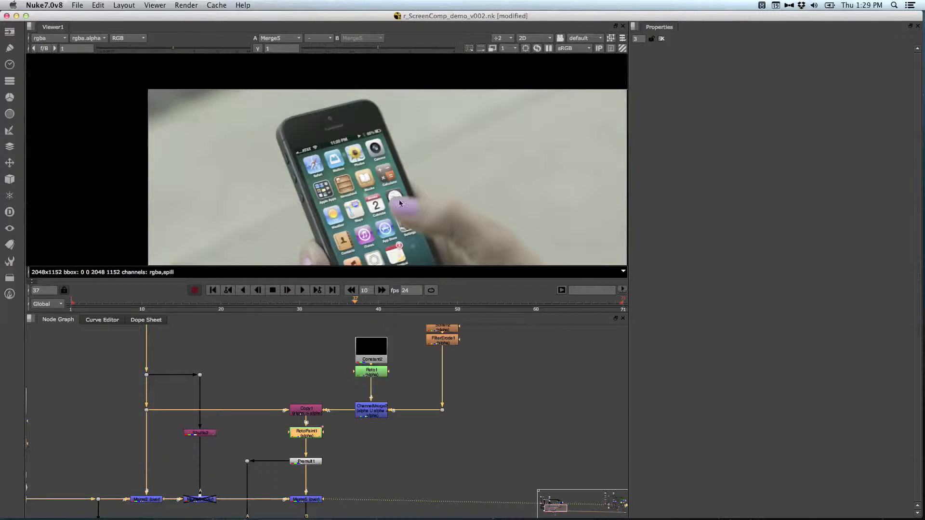
middle_click_drag(430, 212, 409, 184)
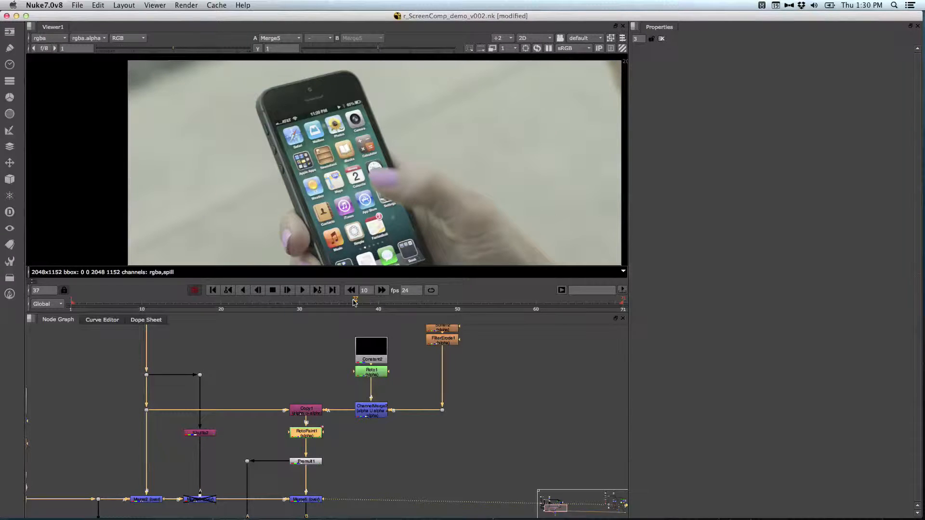
middle_click_drag(374, 451, 378, 393)
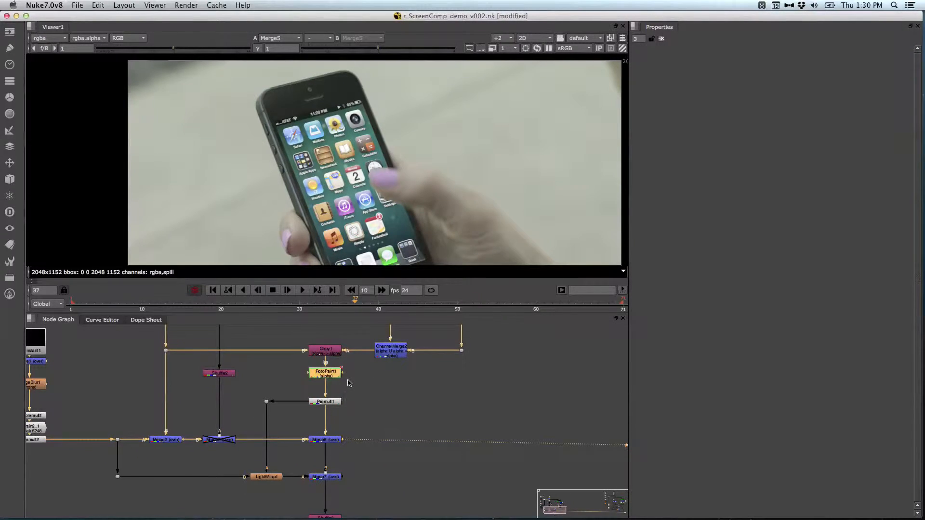
left_click(331, 375)
key("d")
key("d")
key("d")
key("d")
key("d")
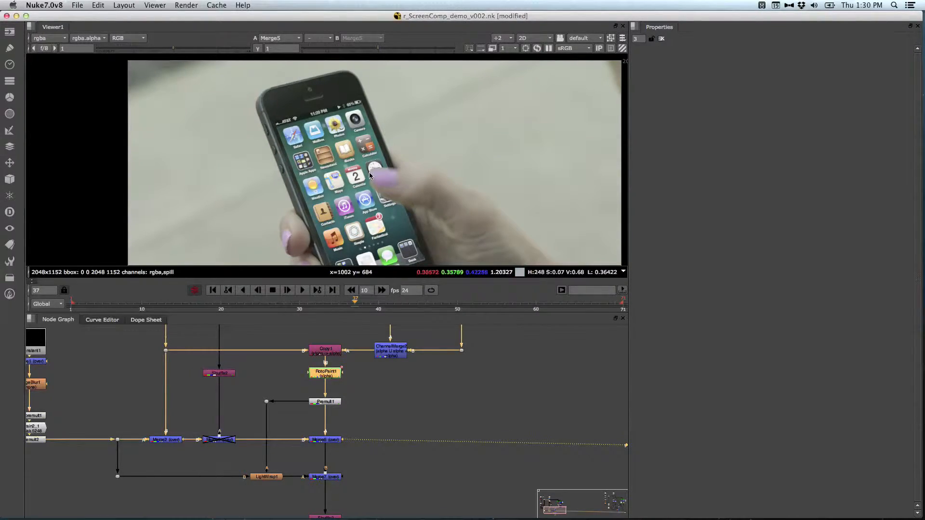
Step: Check the composited phone screen in the full image at frames 15 and 56
middle_click_drag(388, 410, 388, 347)
left_click_drag(362, 470, 254, 504)
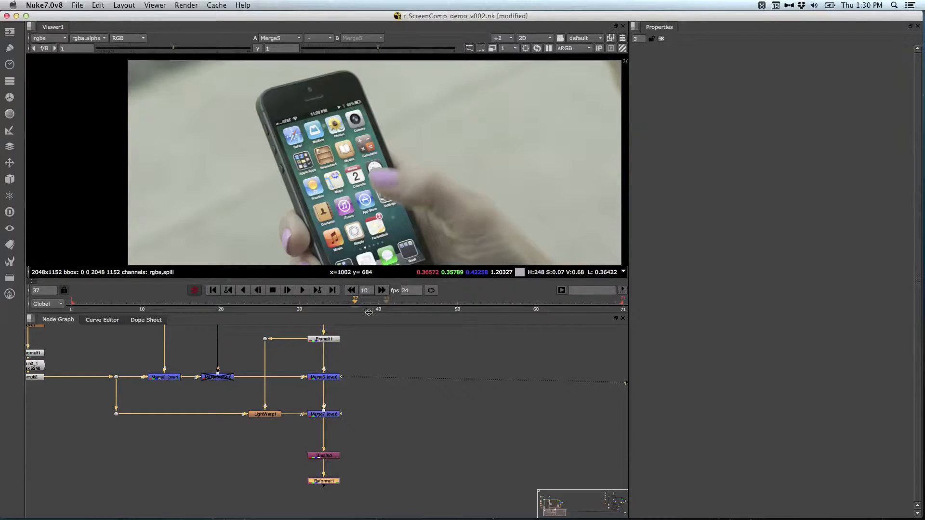
left_click_drag(359, 300, 178, 299)
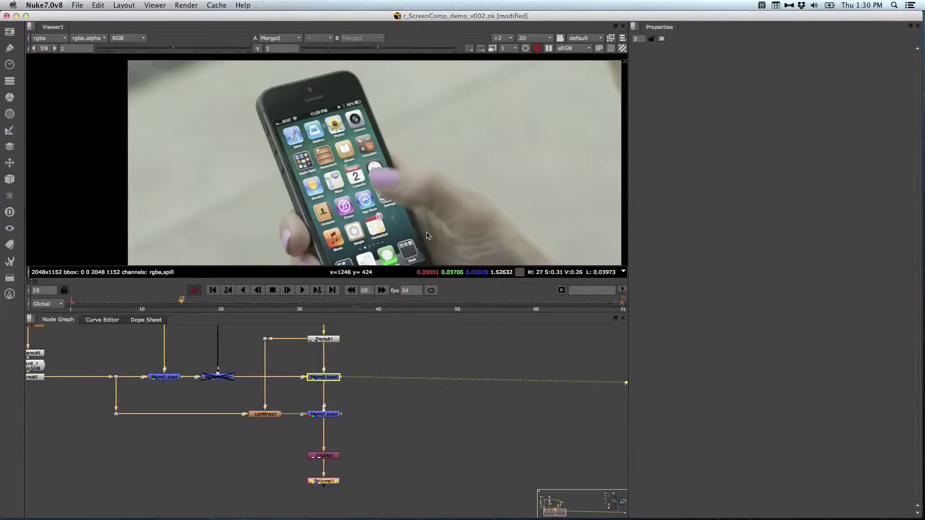
key("f")
left_click_drag(372, 301, 505, 305)
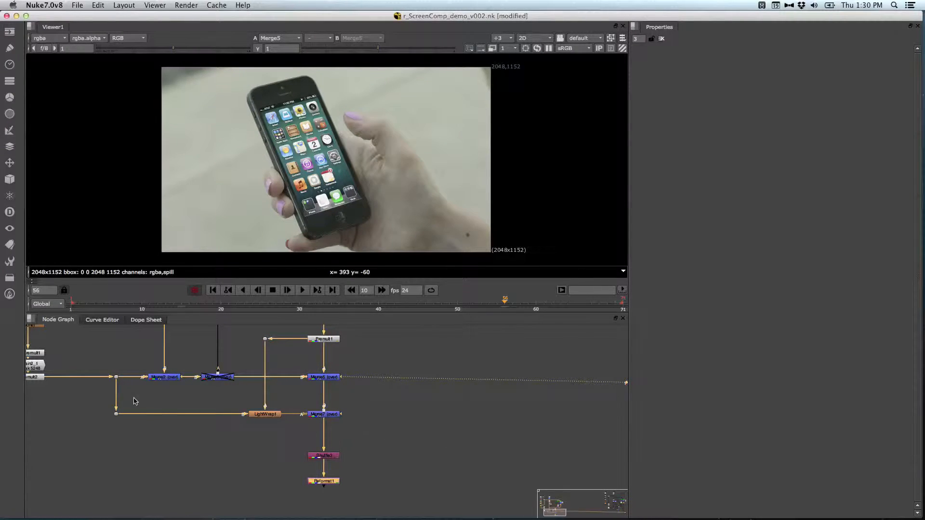
Step: Look over the upstream nodes around Tracker1 and check the comp at frames 46 and 26
middle_click_drag(377, 370, 399, 463)
middle_click_drag(400, 390, 455, 470)
middle_click_drag(364, 401, 396, 475)
middle_click_drag(367, 412, 375, 463)
middle_click_drag(190, 420, 271, 421)
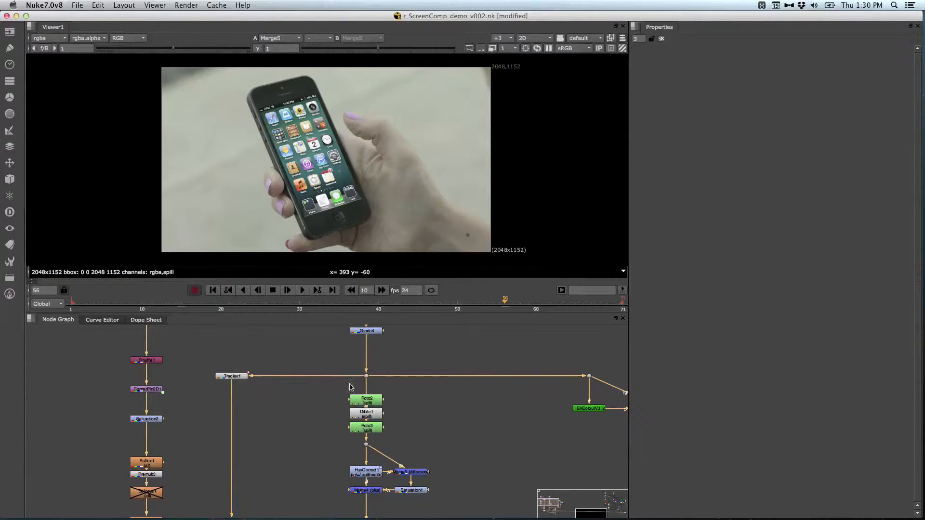
left_click(426, 303)
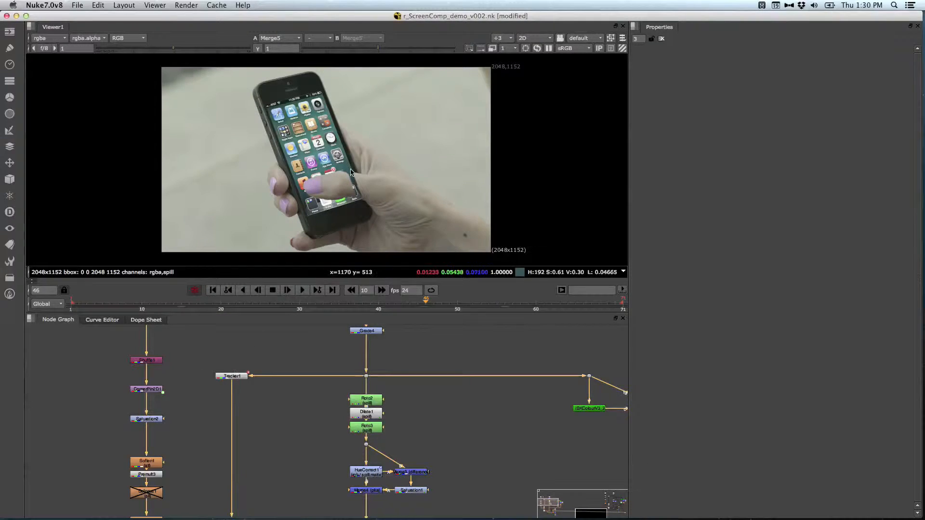
left_click(264, 302)
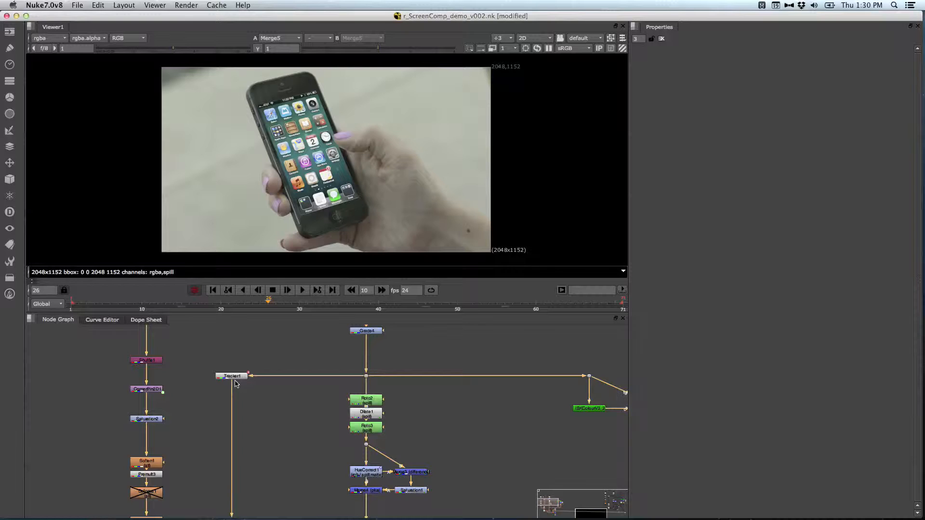
left_click(234, 378)
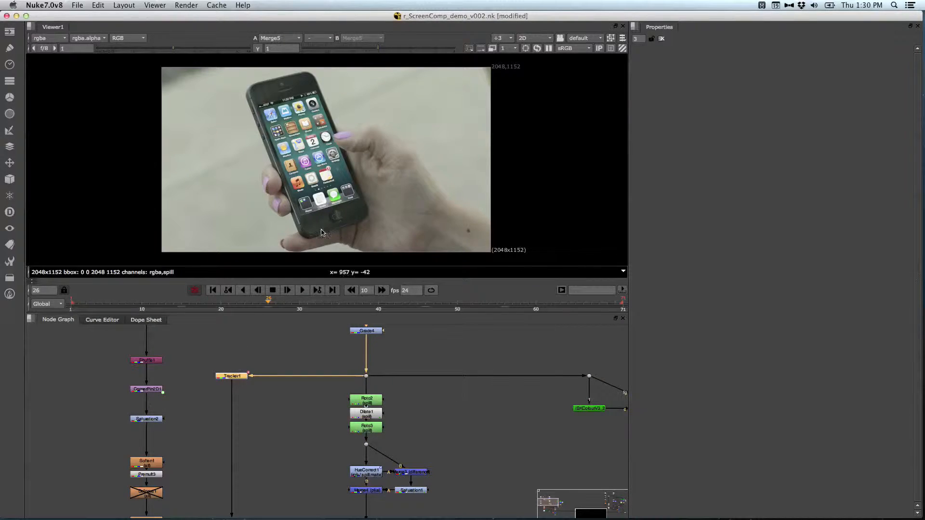
left_click(238, 355)
Step: Enable the Read5 home screen image and connect it to Shuffle1 in place of Read2
middle_click_drag(180, 355, 269, 412)
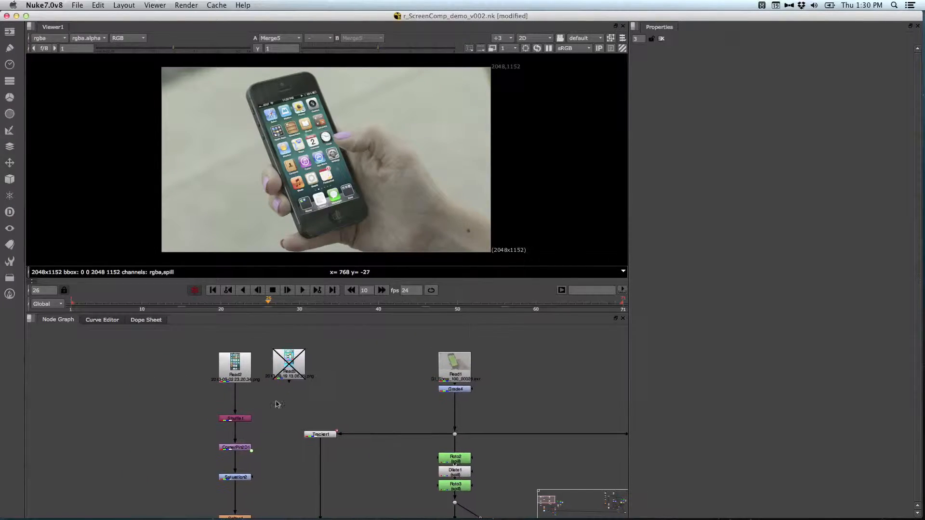
left_click(243, 380)
left_click(322, 375)
double_click(289, 364)
key("d")
mouse_move(243, 369)
left_mouse_down()
mouse_move(177, 367)
mouse_move(244, 393)
mouse_move(290, 363)
mouse_move(231, 369)
left_mouse_up()
left_click(304, 375)
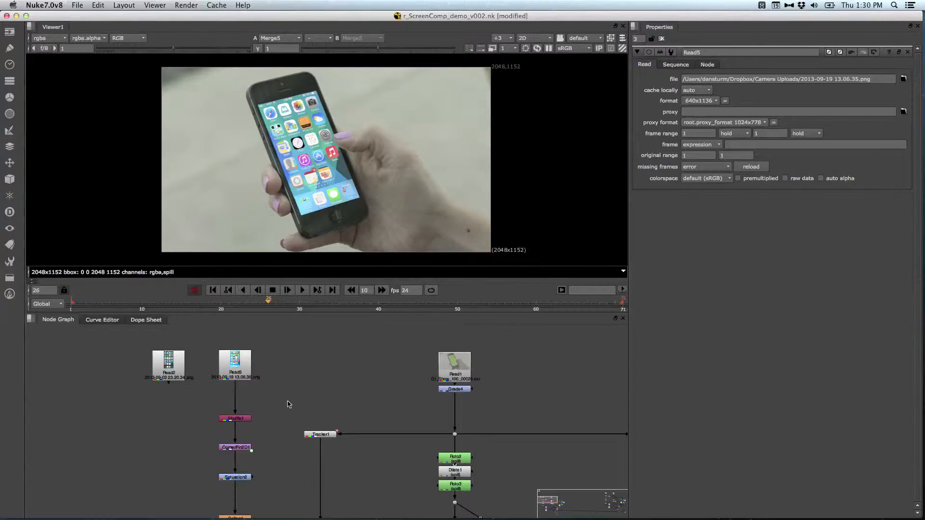
Step: Check the replacement home screen across the shot, ending at frame 13
middle_click_drag(347, 385, 262, 414)
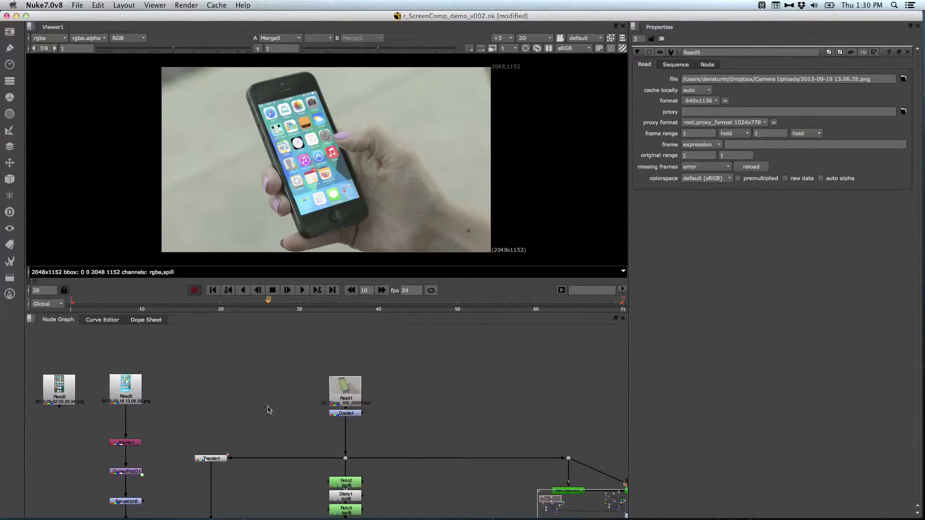
left_click_drag(299, 304, 498, 307)
left_click(593, 305)
left_click(165, 304)
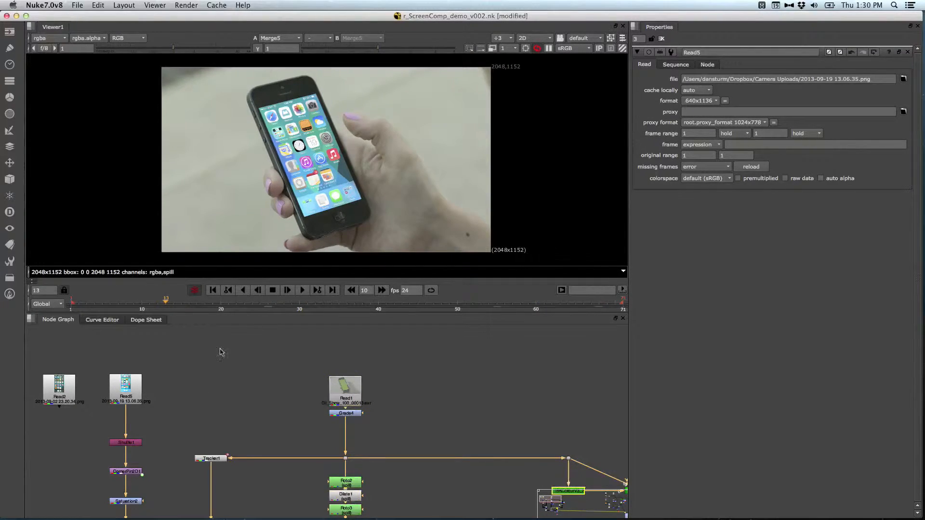
middle_click_drag(195, 391, 295, 369)
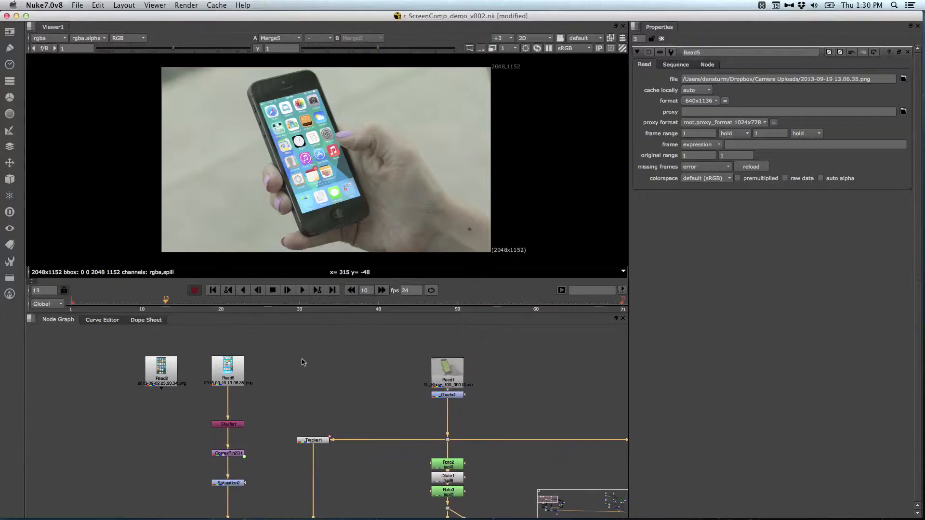
Step: Add a CheckerBoard node and connect it to Shuffle1 in place of Read5
key("Tab")
type("c")
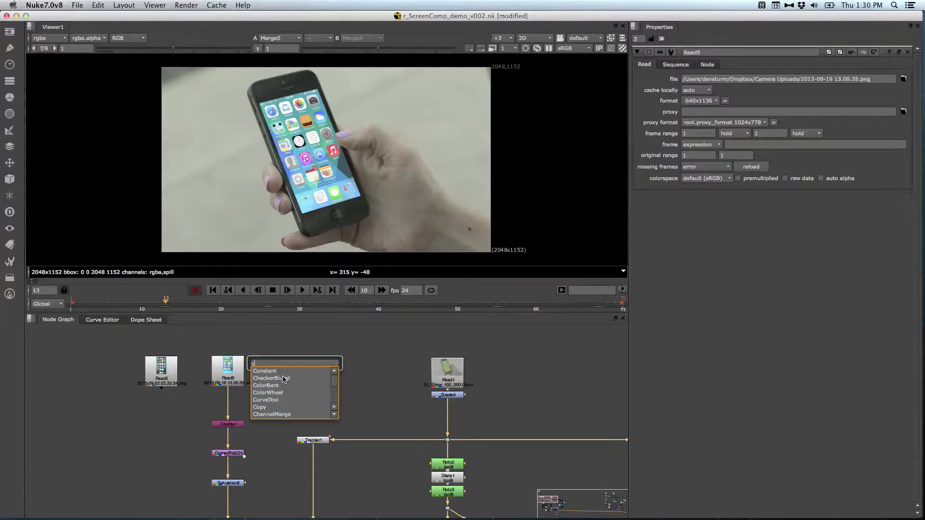
left_click(283, 379)
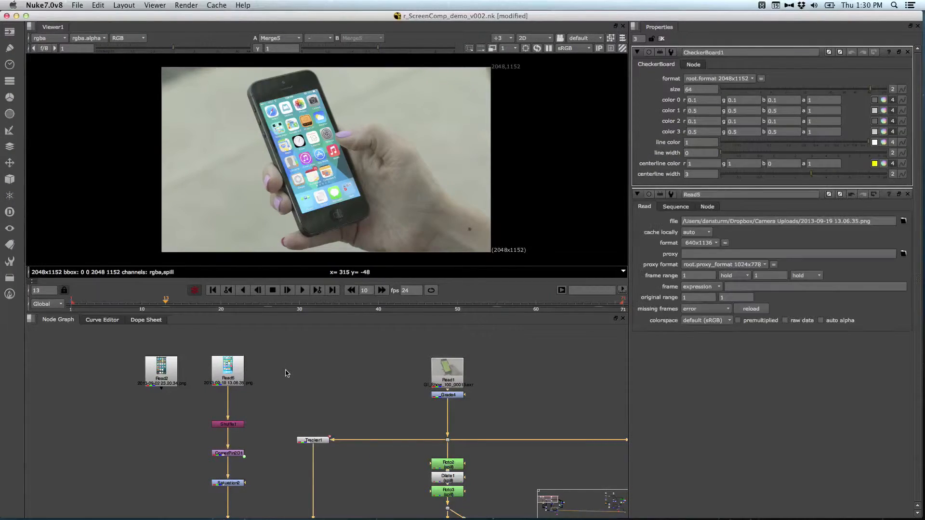
left_click(725, 79)
left_click(254, 399)
left_click_drag(225, 372, 285, 376)
middle_click_drag(303, 405, 320, 401)
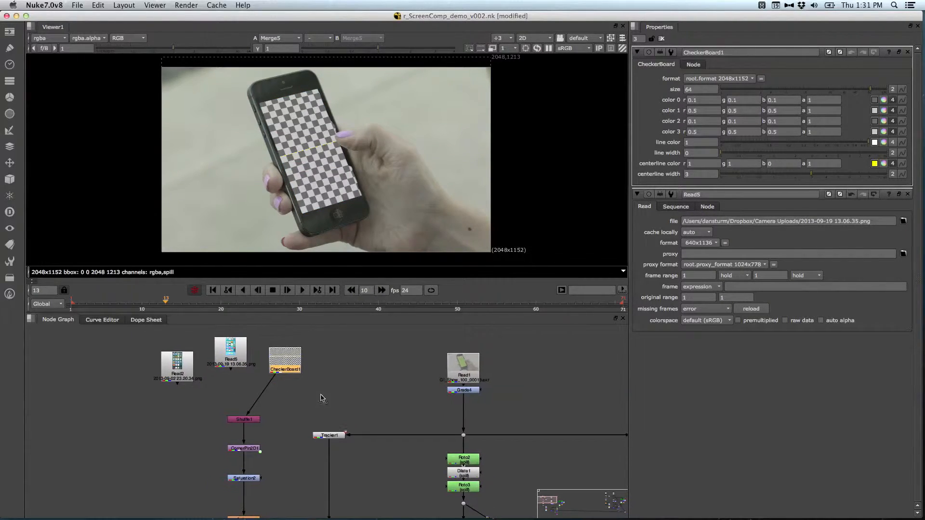
Step: Set CornerPin2D1's from points to the checkerboard input's 2048 by 1152 size
middle_click_drag(292, 439, 303, 390)
double_click(260, 402)
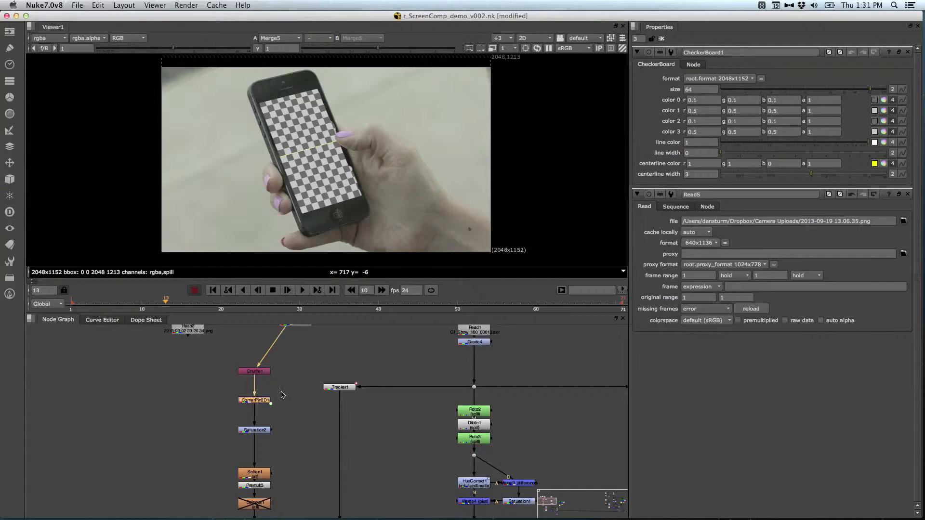
left_click(690, 64)
left_click(676, 123)
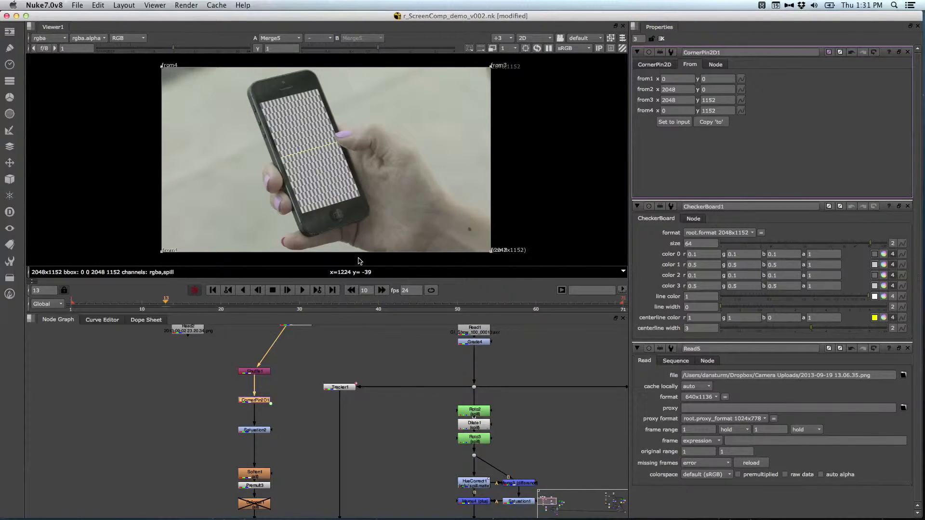
middle_click_drag(367, 344, 373, 397)
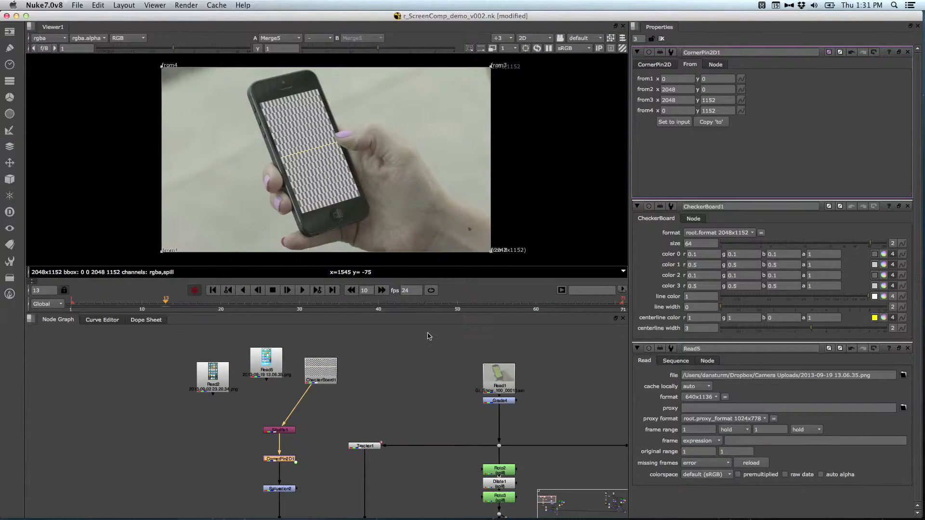
Step: Reconnect Read5 to Shuffle1, set CornerPin2D1's from points to its 640 by 1136 input, and close the node properties
left_click_drag(255, 364, 256, 364)
left_click_drag(308, 388, 266, 361)
left_click_drag(318, 375, 347, 366)
left_click_drag(267, 364, 281, 362)
left_click(681, 123)
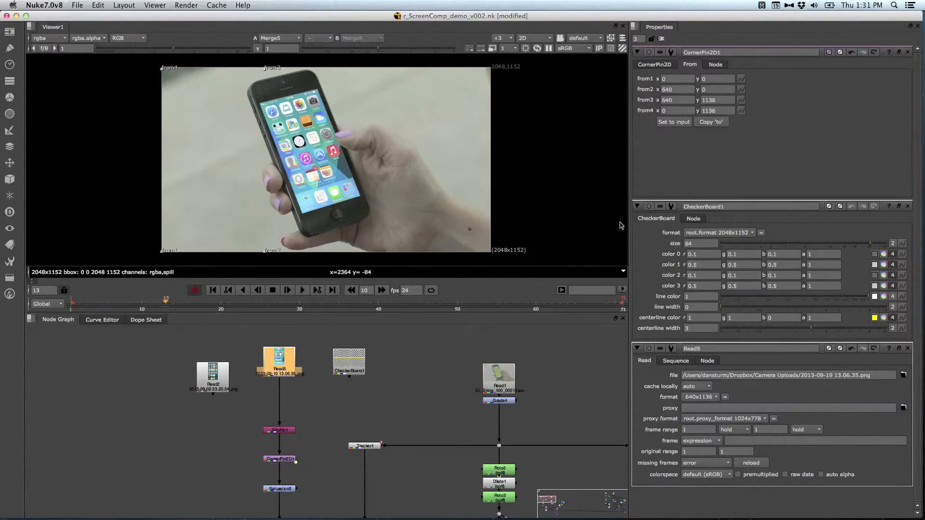
left_click(661, 38)
Step: View the output of Reformat1 at the end of the tree and check the comp at frames 61 and 38
left_click_drag(189, 311, 568, 302)
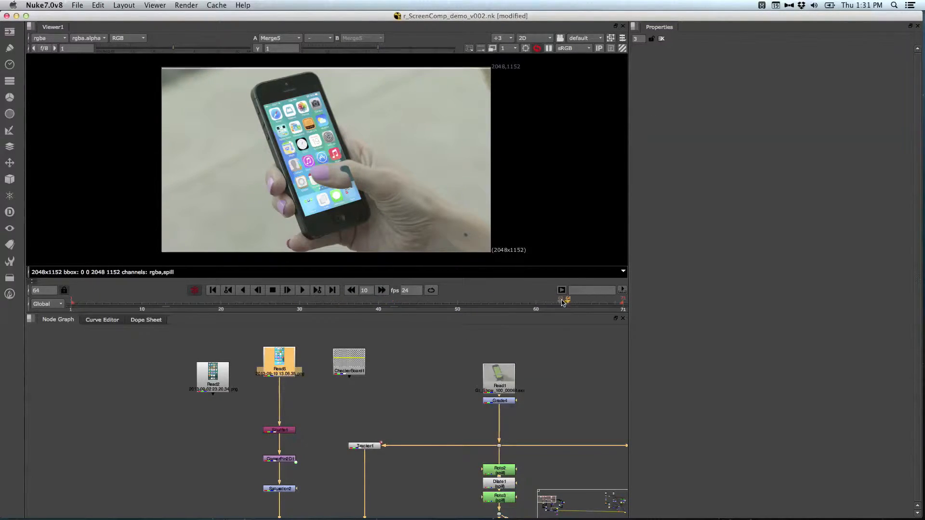
left_click(427, 380)
middle_click_drag(453, 407, 294, 396)
middle_click_drag(489, 395, 482, 346)
middle_click_drag(419, 447, 386, 358)
mouse_move(398, 429)
middle_mouse_down()
mouse_move(394, 460)
mouse_move(407, 384)
middle_mouse_up()
middle_click_drag(444, 412, 441, 351)
middle_click_drag(389, 454, 408, 385)
mouse_move(554, 409)
middle_mouse_down()
mouse_move(424, 384)
mouse_move(436, 419)
mouse_move(429, 392)
mouse_move(477, 413)
middle_mouse_up()
left_click(385, 454)
key("1")
left_click_drag(261, 304, 545, 303)
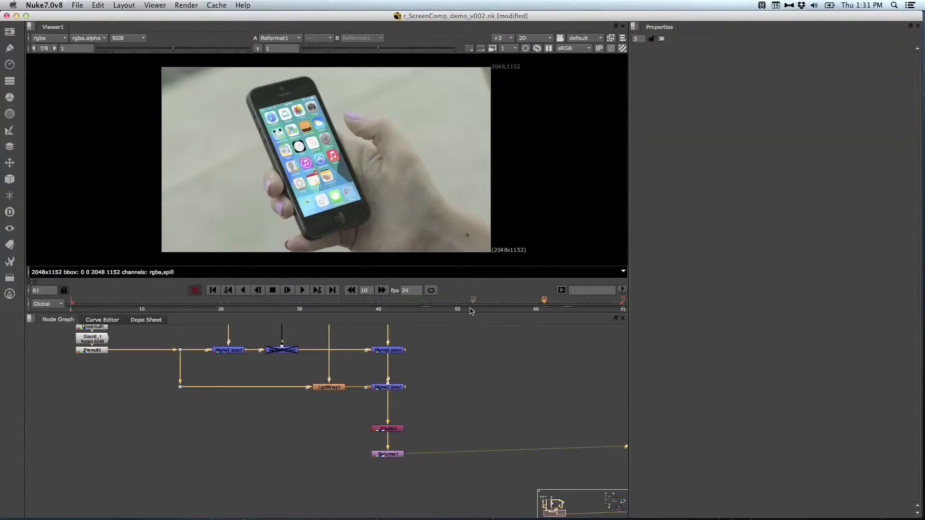
left_click(361, 304)
Step: Delete the RotoPaint node between Copy1 and Premult1, and show the final comp at frame 47
middle_click_drag(302, 375, 265, 488)
left_click_drag(393, 385, 269, 418)
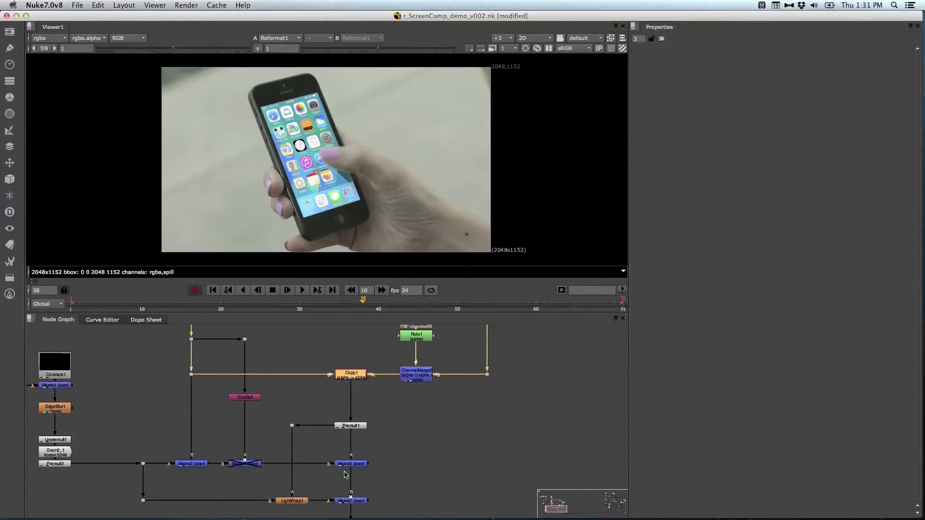
middle_click_drag(426, 470, 462, 371)
left_click(434, 304)
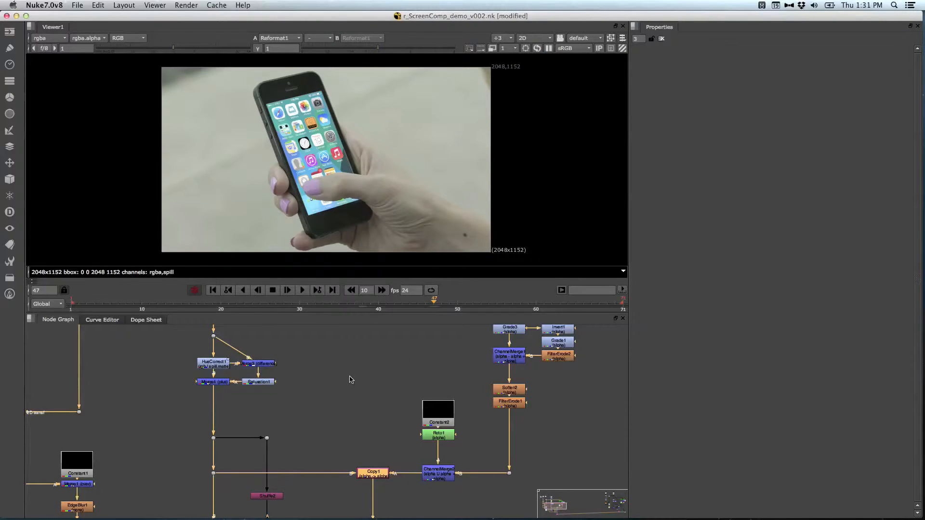
Step: Examine the source nodes at the start of the comp tree and check the final comp at frame 11
middle_click_drag(281, 327, 316, 434)
middle_click_drag(276, 377, 320, 433)
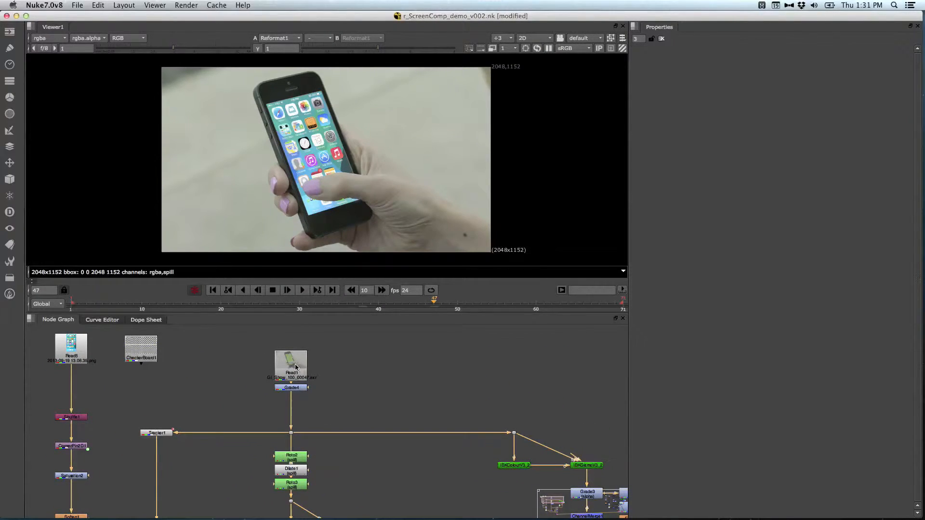
middle_click_drag(193, 397, 342, 456)
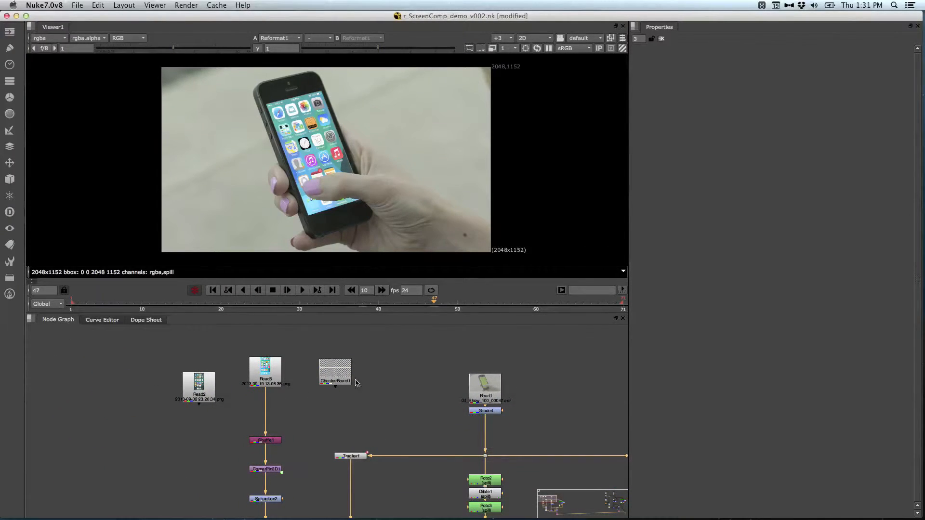
left_click_drag(488, 300, 151, 292)
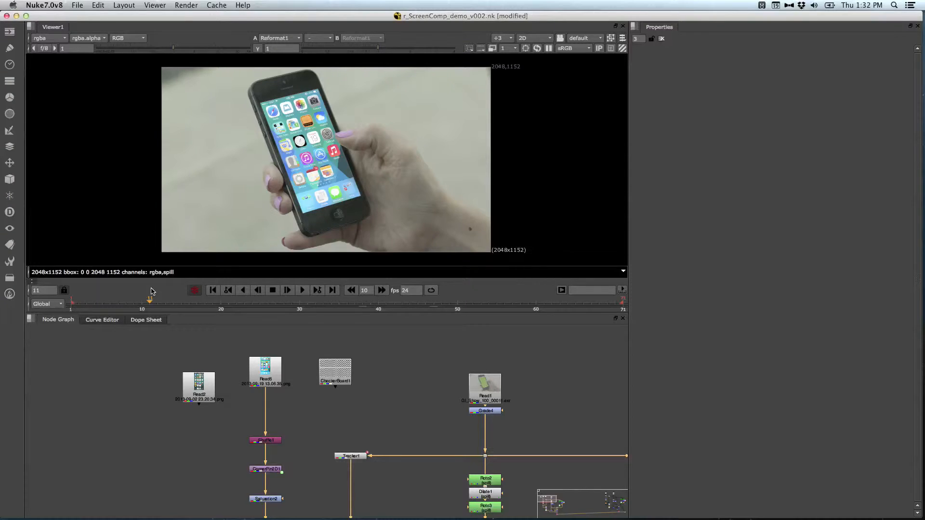
Step: Examine the whole node tree in an enlarged node graph, highlighting the inputs feeding the dot below VectorBlur1
middle_click_drag(245, 435, 47, 378)
key("space")
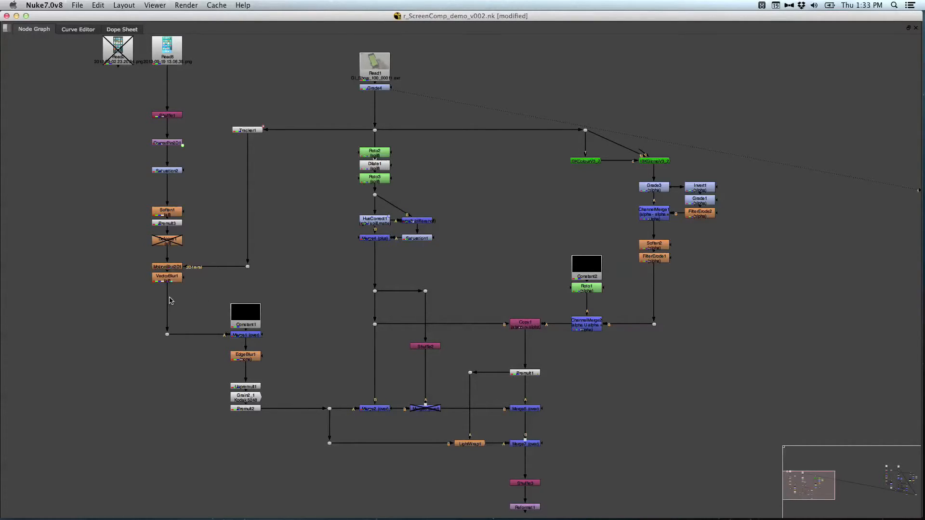
left_click_drag(198, 299, 122, 378)
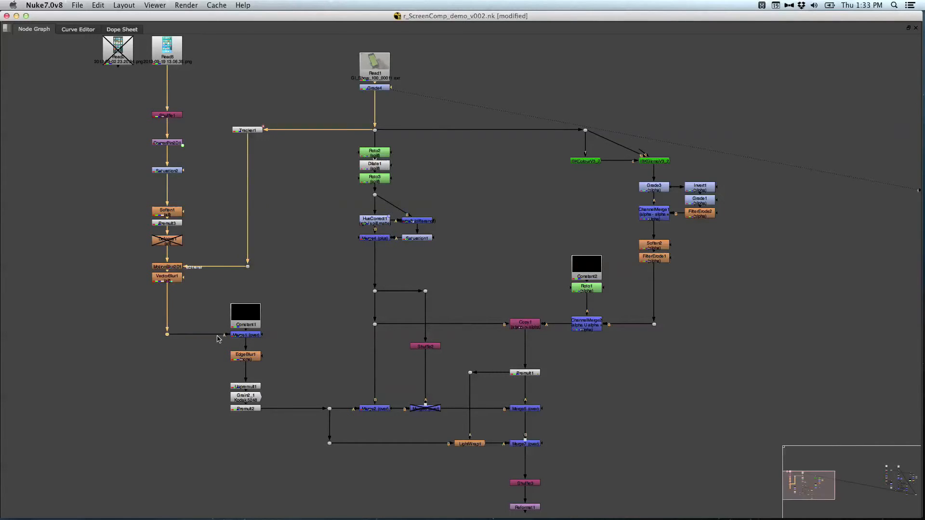
left_click(192, 309)
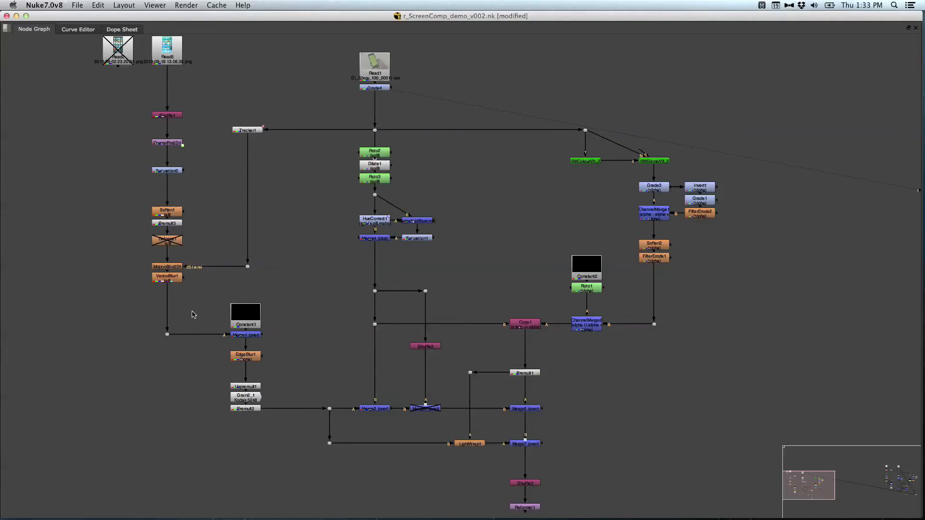
right_click(264, 289)
key("Escape")
key("space")
Step: View the green-screen plate at Grade4's output and check it at frame 47
middle_click_drag(378, 363, 411, 462)
middle_click_drag(413, 398, 401, 494)
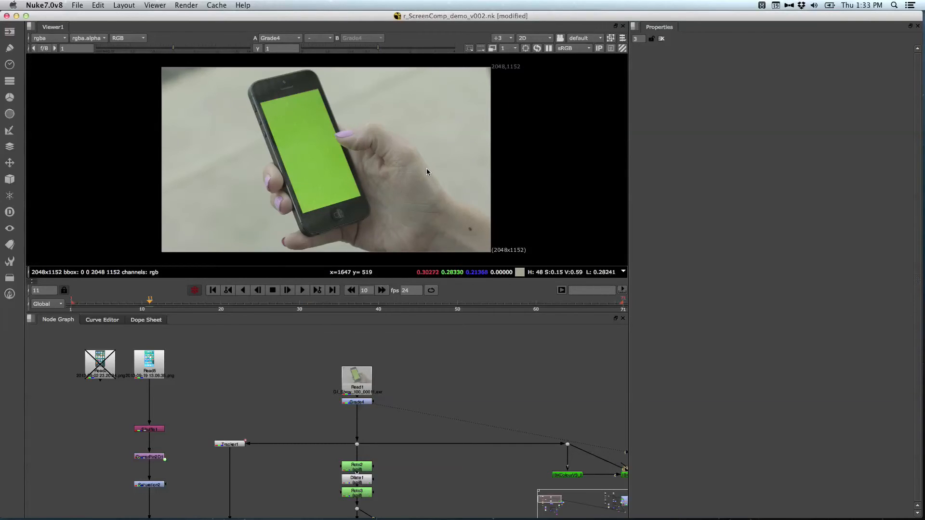
left_click_drag(241, 299, 434, 333)
left_click(446, 378)
middle_click_drag(446, 378, 431, 367)
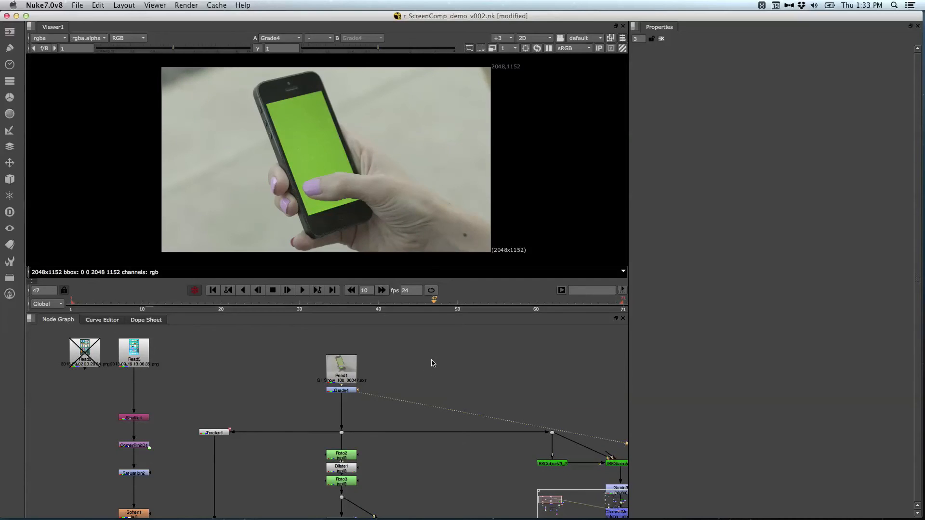